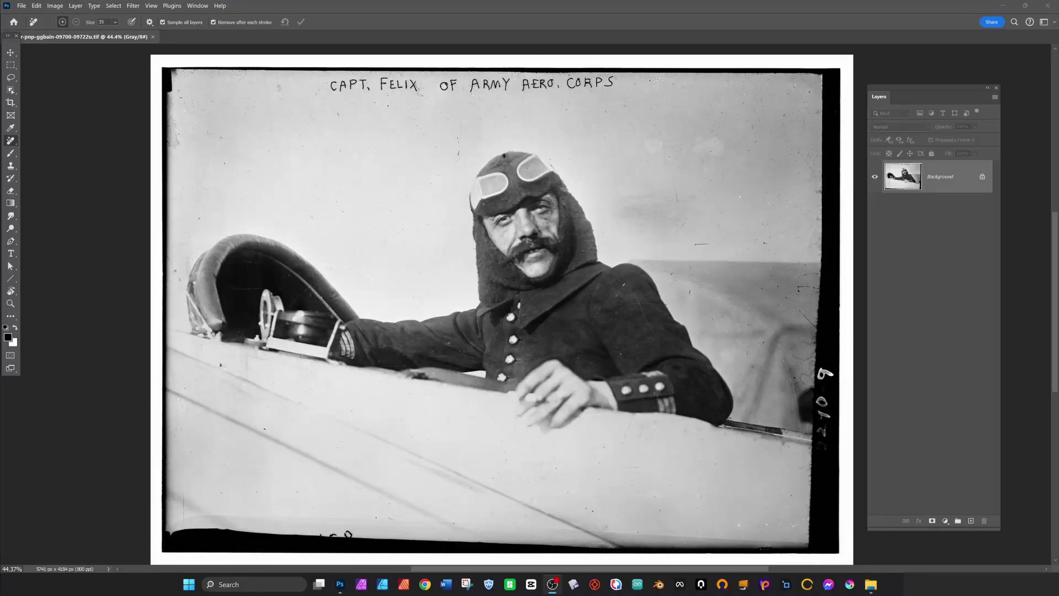
# Step: Crop the scan to the photograph, removing the white border and the black frame around it
pyautogui.click(11, 98)
pyautogui.click(11, 106)
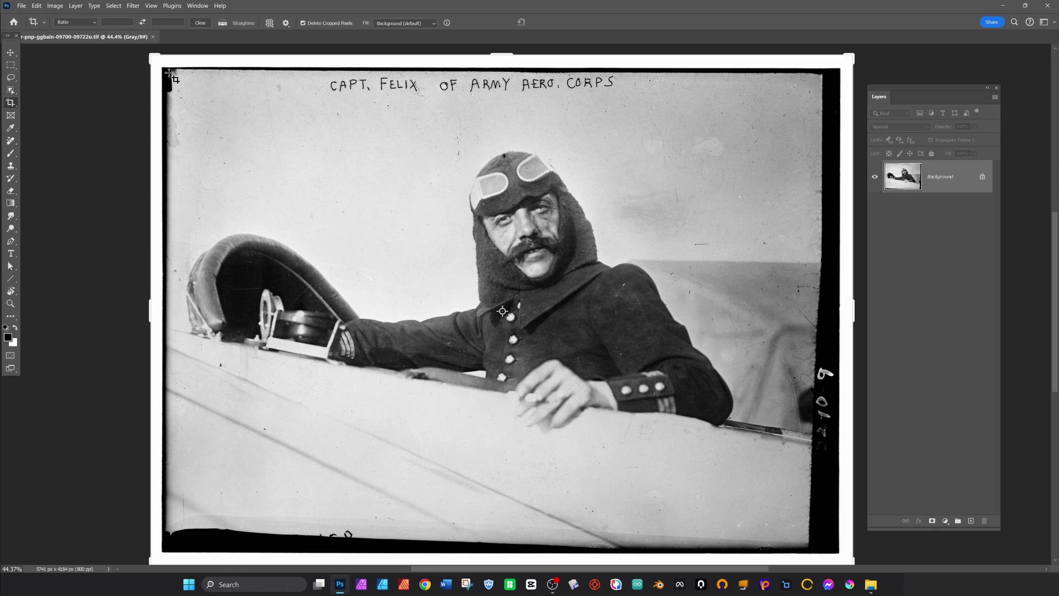
pyautogui.moveTo(170, 75); pyautogui.dragTo(820, 548)
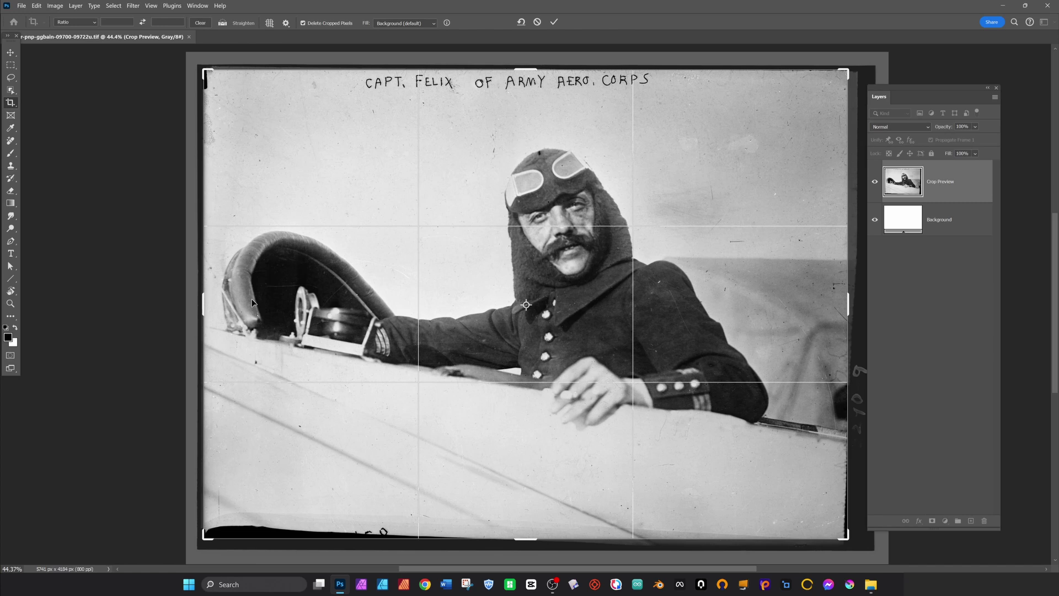
pyautogui.press('Return')
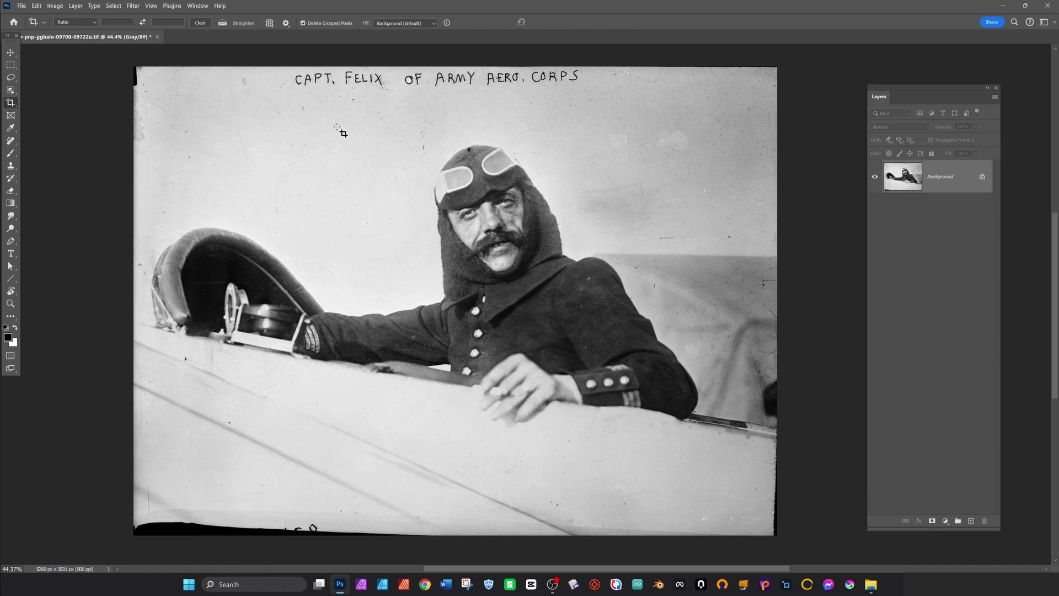
# Step: Add a Curves adjustment layer and pull in its black and white points, with the white point at input 98, output 100
pyautogui.click(945, 521)
pyautogui.click(973, 395)
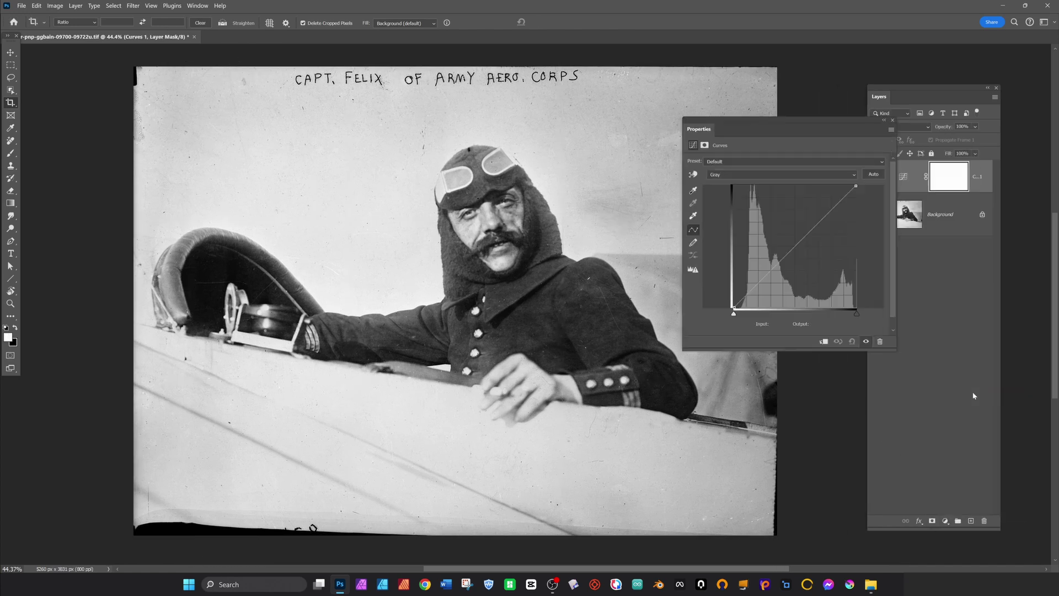
pyautogui.moveTo(733, 314); pyautogui.dragTo(738, 314)
pyautogui.moveTo(857, 314); pyautogui.dragTo(854, 313)
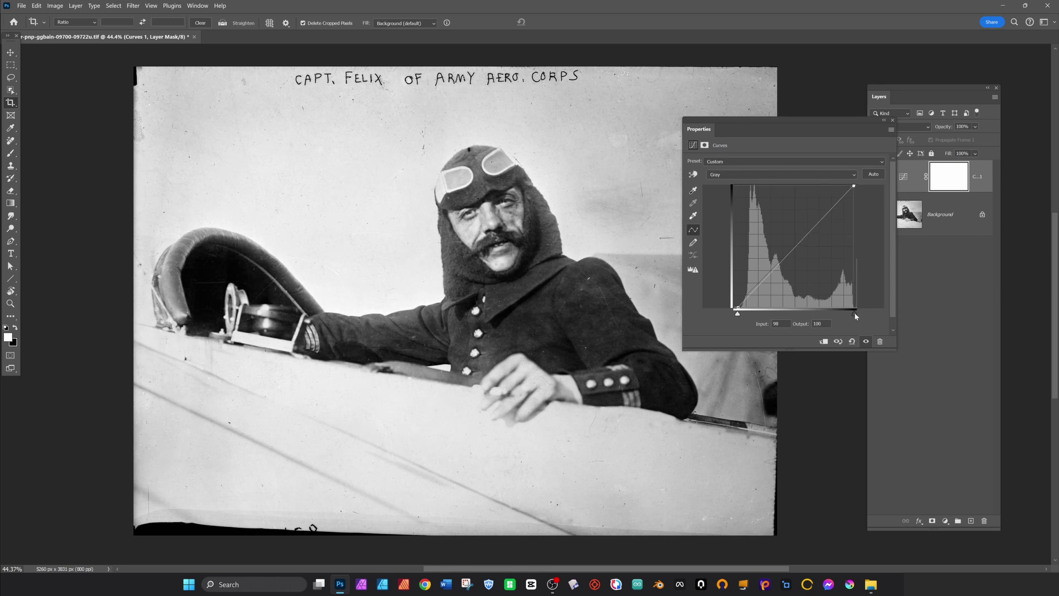
# Step: Lift the curve's shadows to input 28, output 40, pull down the highlights, and compare the photo with and without the adjustment
pyautogui.moveTo(772, 275); pyautogui.dragTo(767, 263)
pyautogui.moveTo(817, 210); pyautogui.dragTo(821, 221)
pyautogui.moveTo(768, 263); pyautogui.dragTo(767, 258)
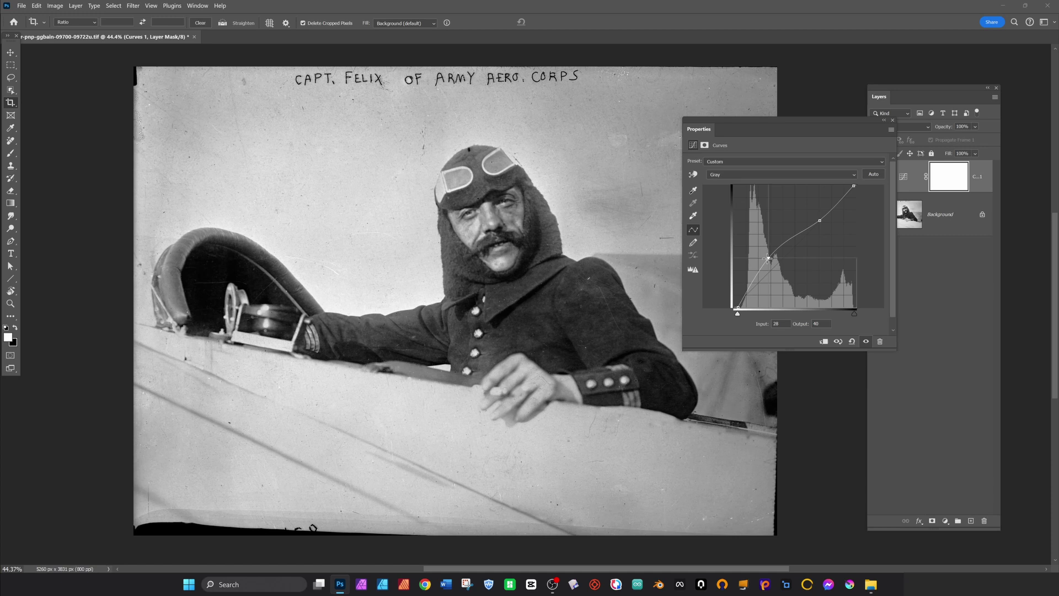
pyautogui.moveTo(820, 220); pyautogui.dragTo(822, 218)
pyautogui.click(892, 120)
pyautogui.click(876, 178)
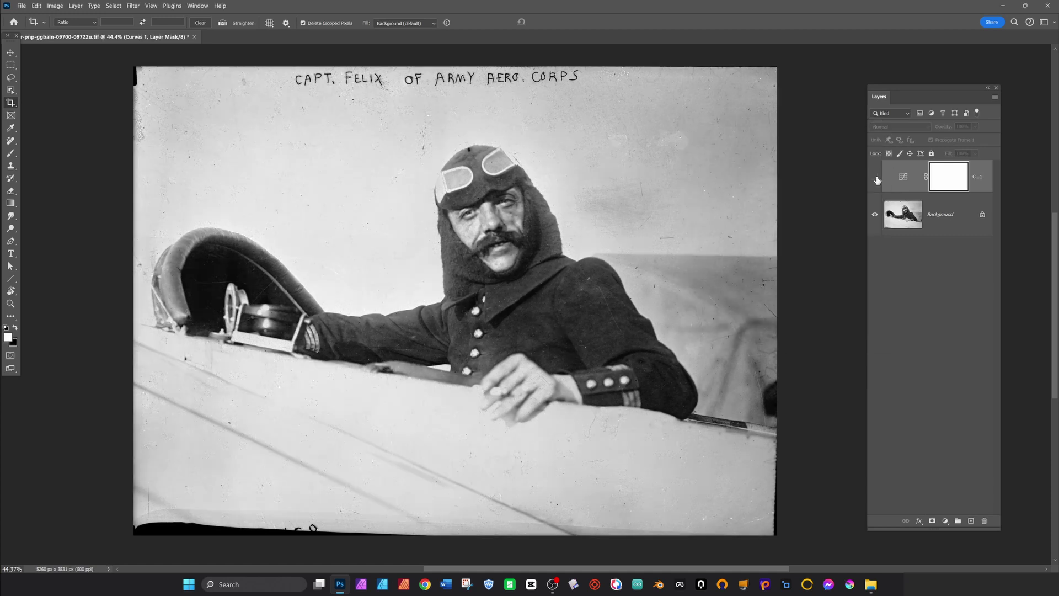
pyautogui.click(876, 178)
pyautogui.click(876, 177)
pyautogui.click(876, 178)
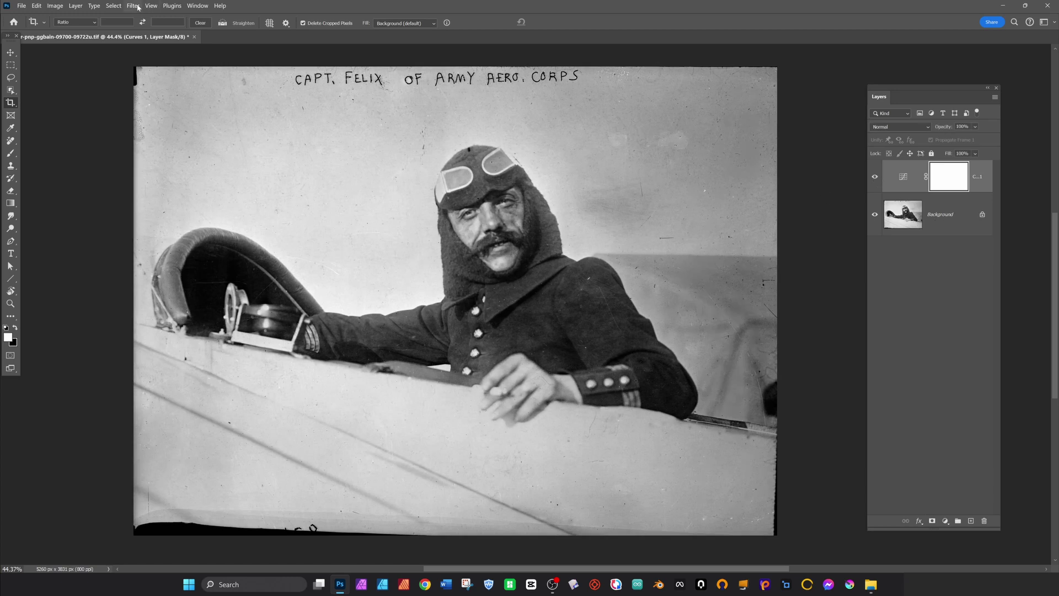
# Step: Duplicate the Curves and Background layers together and merge the two copies into one layer
pyautogui.keyDown('shift'); pyautogui.click(940, 210); pyautogui.keyUp('shift')
pyautogui.moveTo(940, 209); pyautogui.dragTo(971, 520)
pyautogui.rightClick(950, 213)
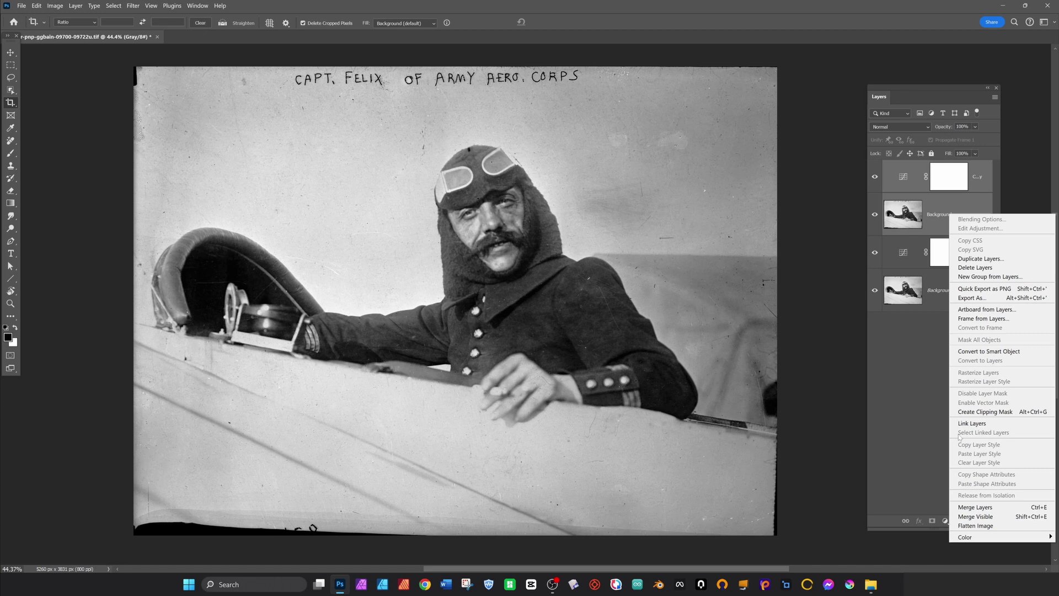
pyautogui.click(975, 507)
# Step: Enable the Photo Restoration neural filter on the merged layer and compare the man's face before and after
pyautogui.click(134, 5)
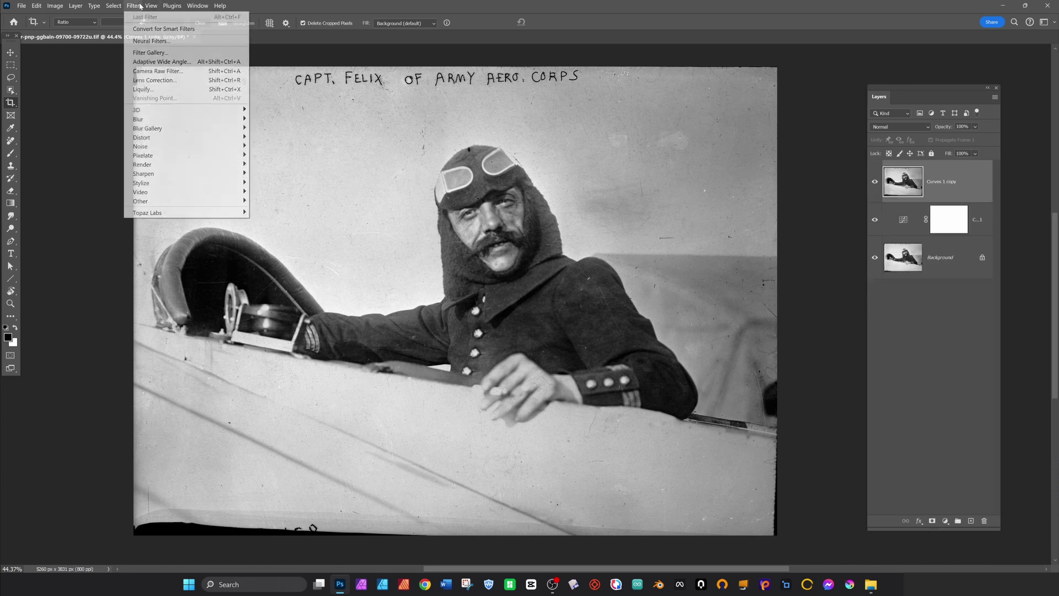
pyautogui.click(152, 41)
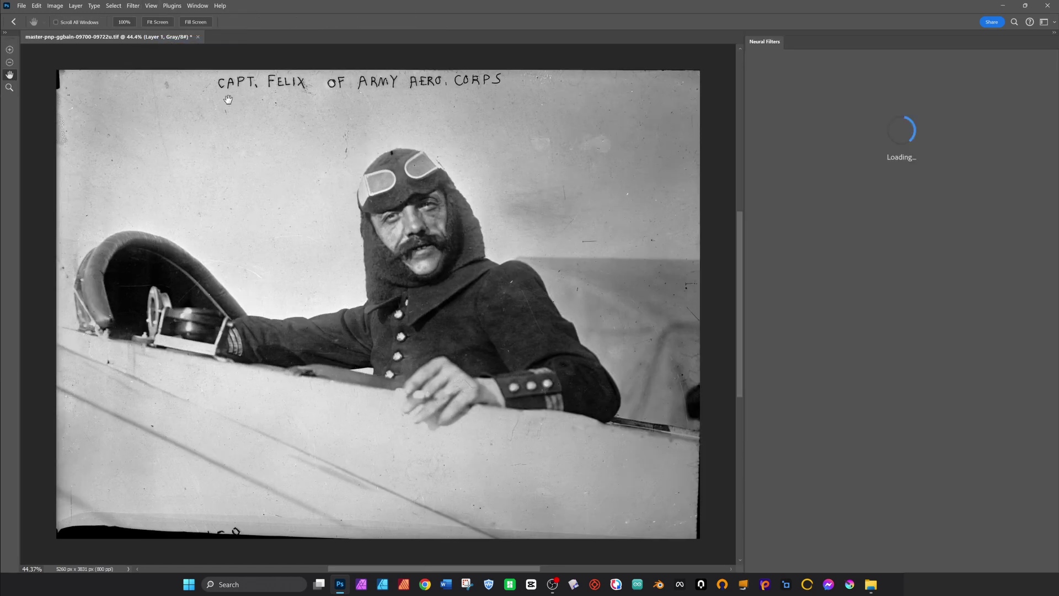
pyautogui.click(856, 405)
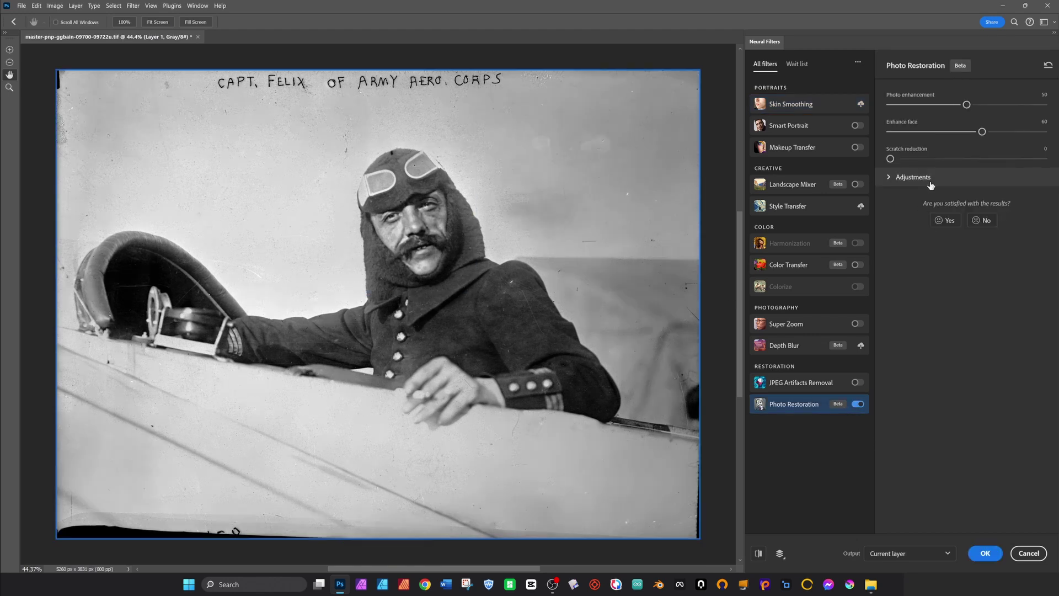
pyautogui.scroll(1, 390, 213)
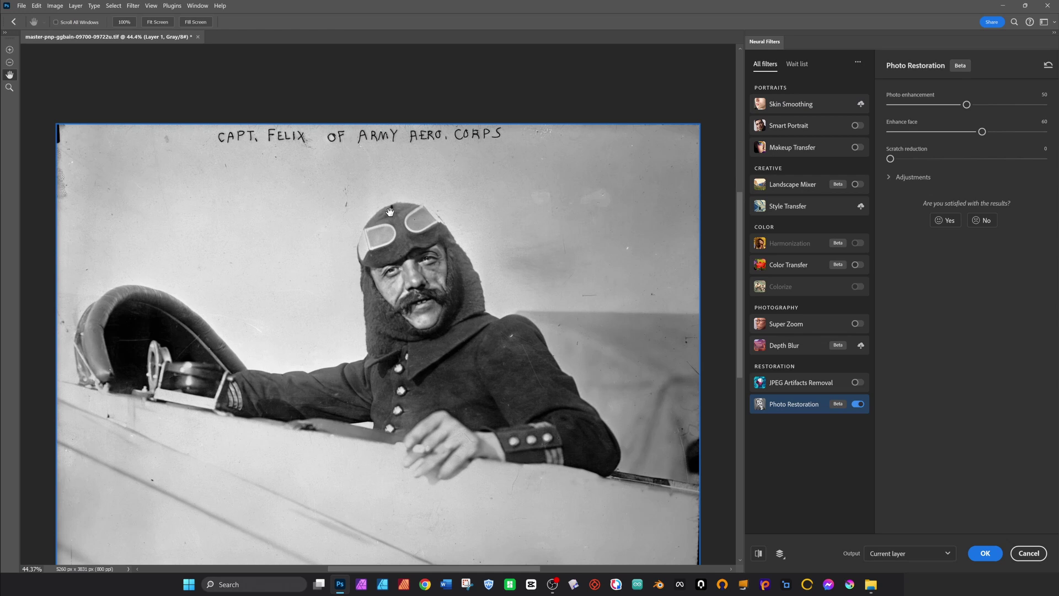
pyautogui.hscroll(-1, 422, 276)
pyautogui.scroll(6, 464, 284)
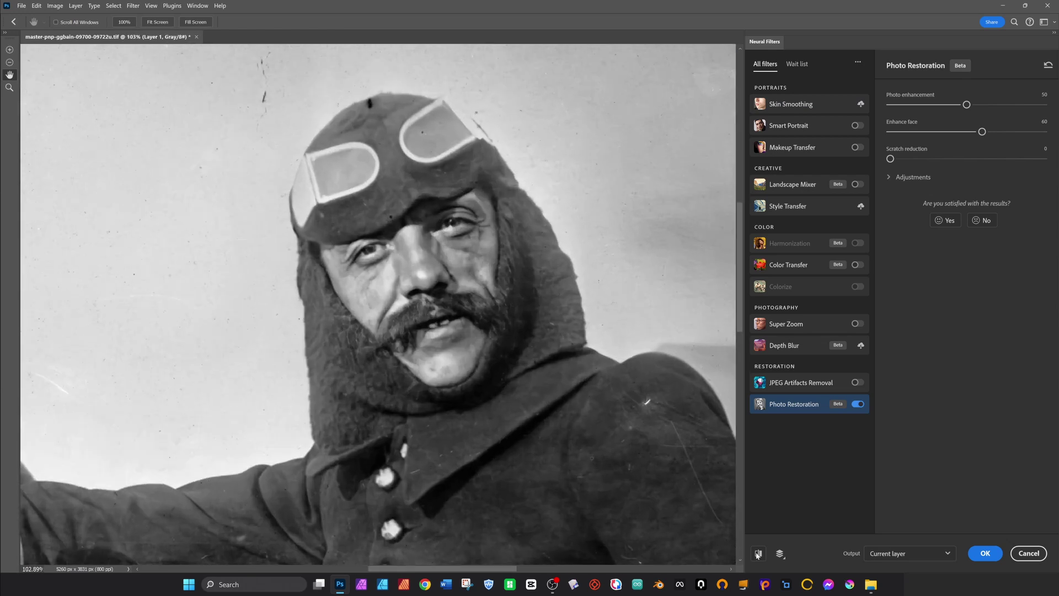
pyautogui.click(758, 553)
pyautogui.click(758, 553)
pyautogui.click(758, 553)
pyautogui.click(758, 553)
# Step: Set Enhance face to 0 in Photo Restoration and compare the face with and without the filter
pyautogui.moveTo(984, 131); pyautogui.dragTo(914, 133)
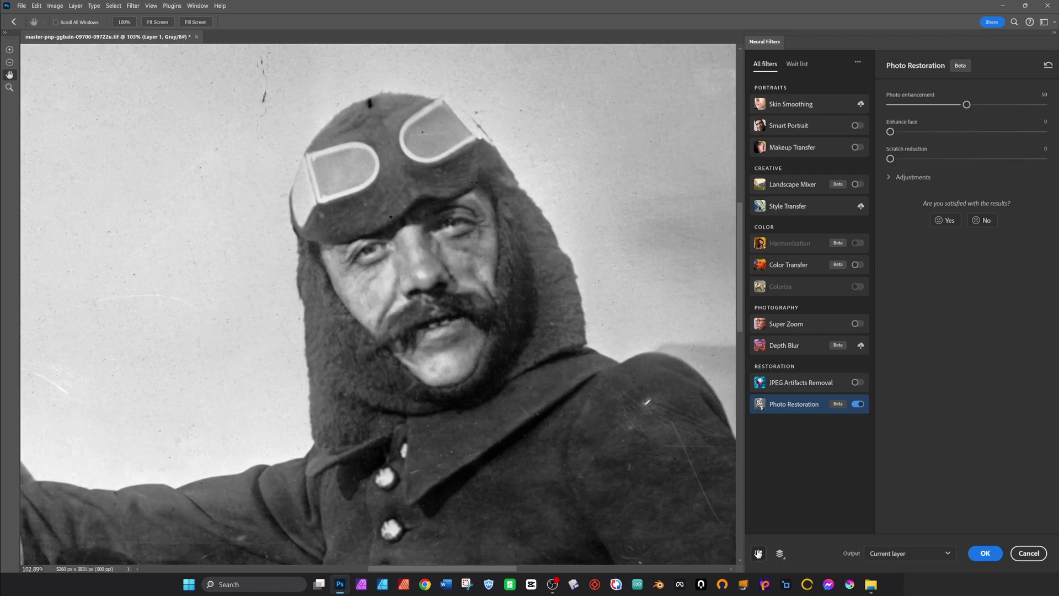
pyautogui.click(759, 554)
pyautogui.click(759, 554)
pyautogui.click(759, 552)
pyautogui.click(759, 553)
# Step: Apply the Photo Restoration result with its output on a new layer
pyautogui.click(910, 554)
pyautogui.click(878, 514)
pyautogui.click(986, 553)
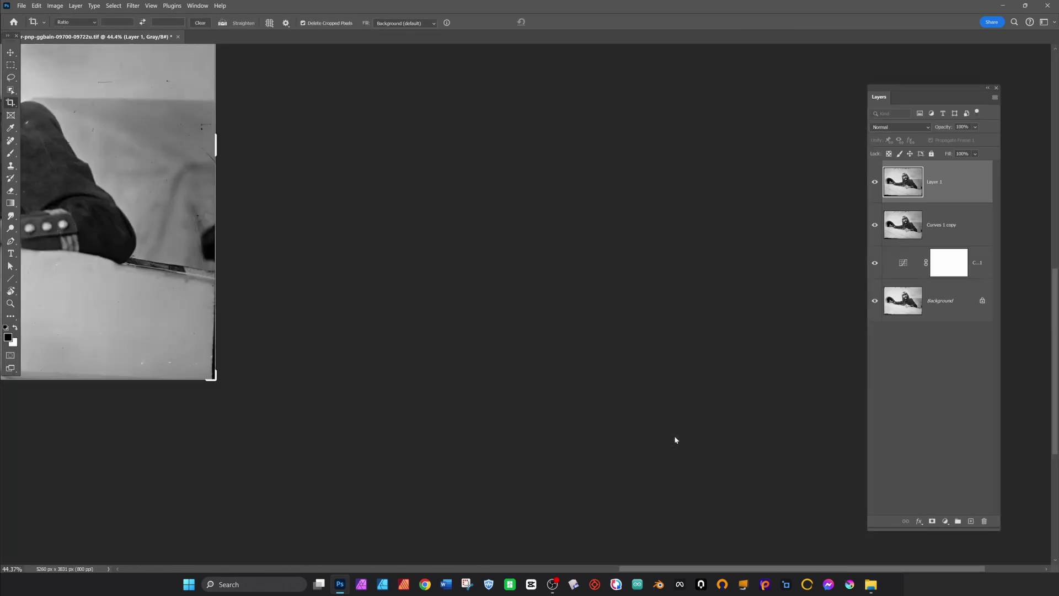
# Step: Erase the handwritten caption along the photo's upper edge with the Remove tool, enlarging the brush to cover the letters
pyautogui.moveTo(546, 314); pyautogui.dragTo(938, 430)
pyautogui.moveTo(577, 270); pyautogui.dragTo(629, 313)
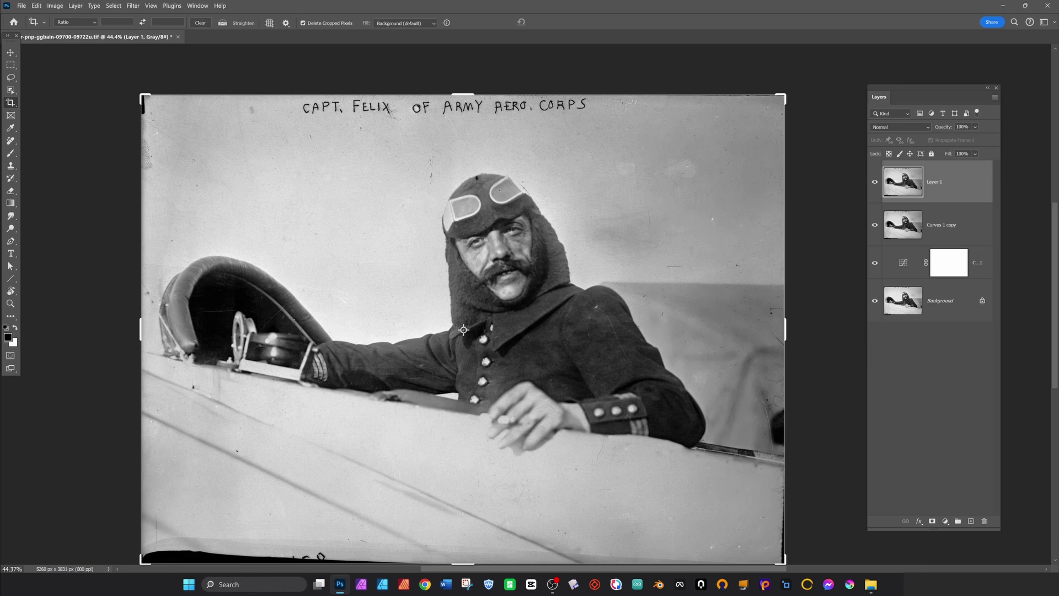
pyautogui.press('j')
pyautogui.scroll(10, 441, 60)
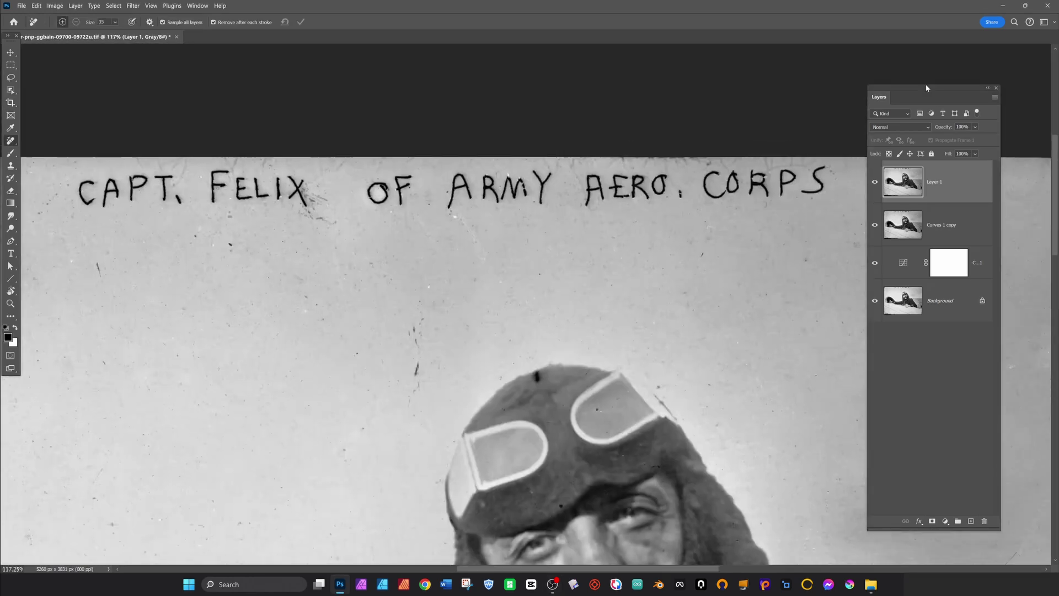
pyautogui.moveTo(312, 202); pyautogui.dragTo(375, 215)
pyautogui.press(']')
pyautogui.press(']')
pyautogui.press(']')
pyautogui.press(']')
pyautogui.moveTo(433, 213)
pyautogui.mouseDown()
pyautogui.moveTo(464, 196)
pyautogui.moveTo(477, 204)
pyautogui.mouseUp()
pyautogui.moveTo(540, 207); pyautogui.dragTo(618, 196)
pyautogui.moveTo(476, 334); pyautogui.dragTo(473, 414)
pyautogui.moveTo(381, 215)
pyautogui.mouseDown()
pyautogui.moveTo(281, 201)
pyautogui.moveTo(148, 204)
pyautogui.mouseUp()
pyautogui.moveTo(210, 183); pyautogui.dragTo(196, 166)
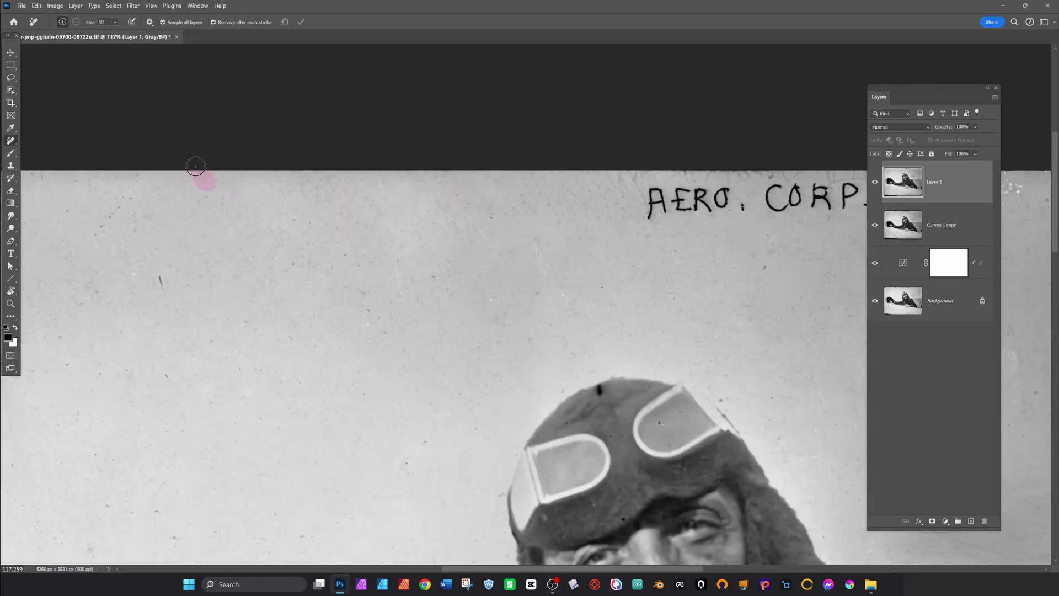
pyautogui.moveTo(552, 232); pyautogui.dragTo(343, 248)
pyautogui.moveTo(677, 210); pyautogui.dragTo(444, 220)
pyautogui.moveTo(553, 279); pyautogui.dragTo(536, 331)
# Step: Reduce the brush size and remove the specks and scratches on the collar and the coat's shoulder
pyautogui.press('[')
pyautogui.press('[')
pyautogui.press('[')
pyautogui.press('[')
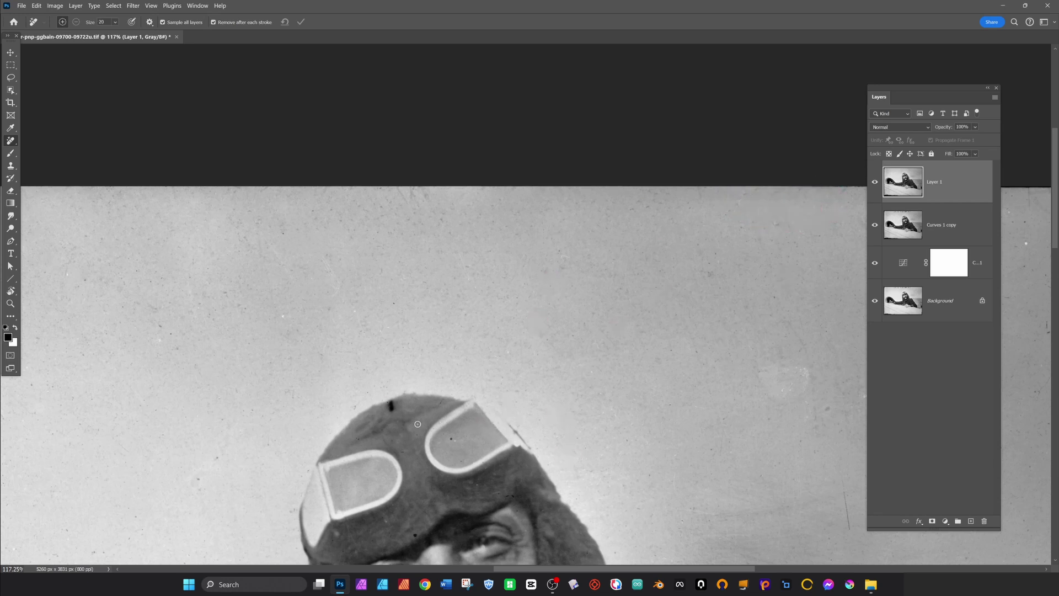
pyautogui.scroll(-3, 511, 308)
pyautogui.hscroll(-1, 511, 308)
pyautogui.scroll(-4, 656, 337)
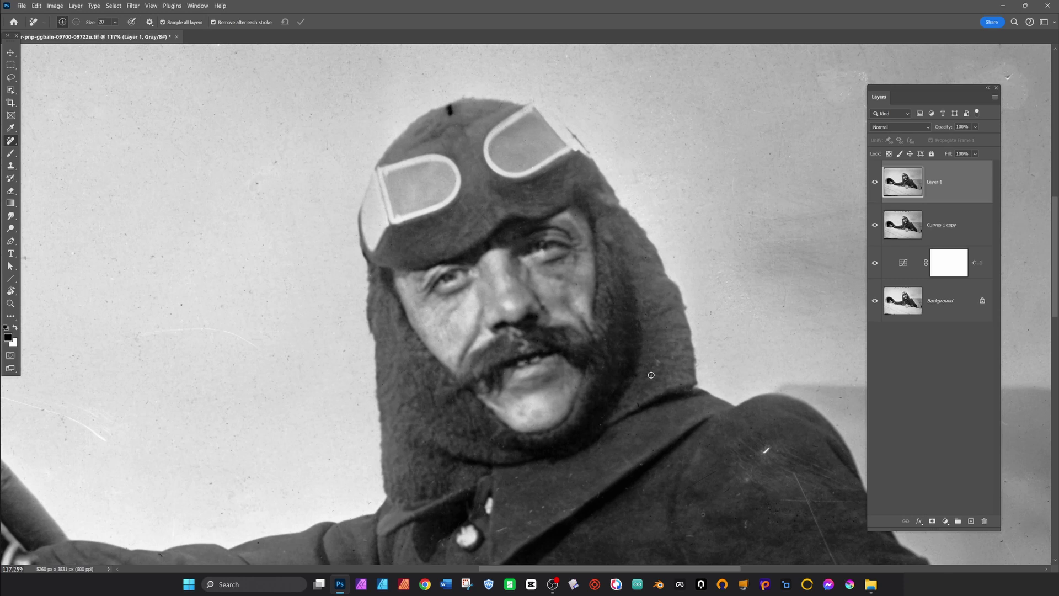
pyautogui.moveTo(502, 528); pyautogui.dragTo(496, 531)
pyautogui.moveTo(769, 448); pyautogui.dragTo(762, 453)
pyautogui.moveTo(808, 483); pyautogui.dragTo(599, 338)
pyautogui.moveTo(589, 328); pyautogui.dragTo(625, 420)
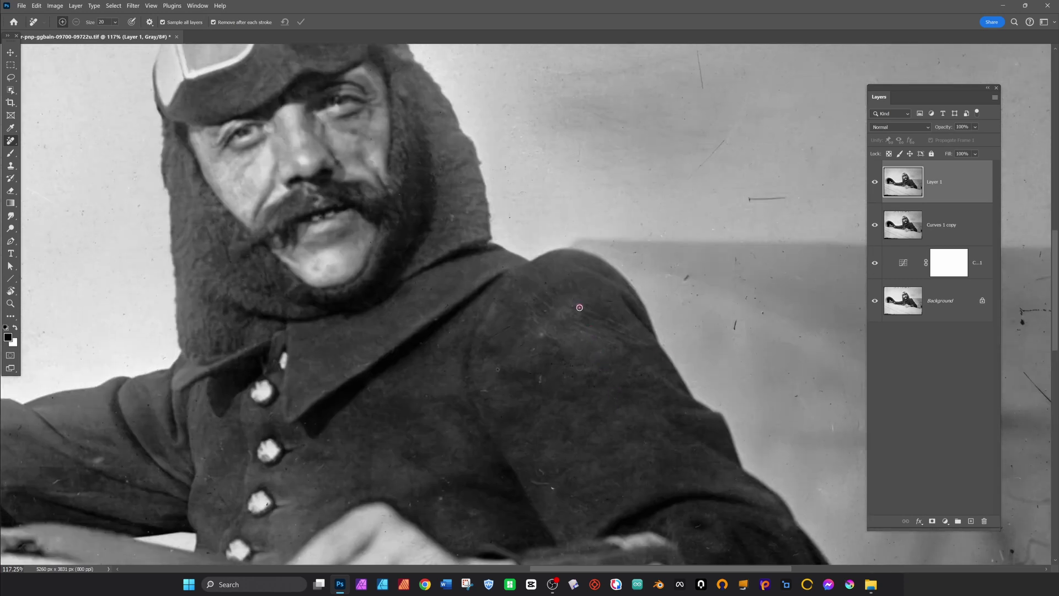
# Step: Remove the remaining scratches and specks from the shoulder and the buttoned front of the coat
pyautogui.moveTo(580, 307); pyautogui.dragTo(601, 339)
pyautogui.click(435, 319)
pyautogui.moveTo(416, 505); pyautogui.dragTo(416, 419)
pyautogui.click(295, 442)
pyautogui.scroll(-1, 329, 123)
pyautogui.hscroll(-1, 328, 123)
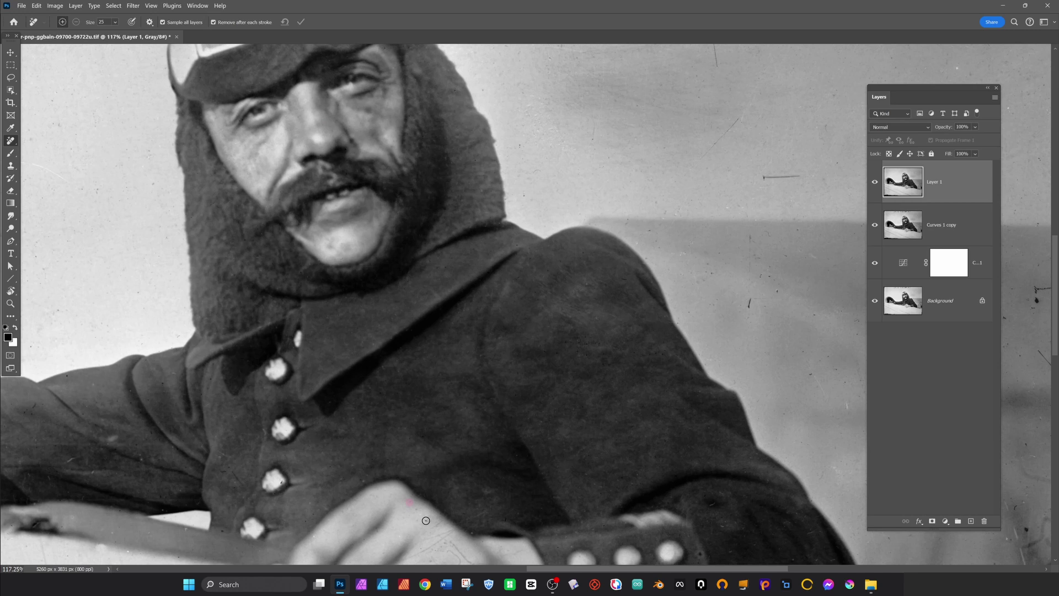
pyautogui.moveTo(248, 466); pyautogui.dragTo(226, 491)
# Step: Remove the blemishes on the backdrop beside the shoulder, the cuffed sleeve and the hand holding the cigarette
pyautogui.click(786, 290)
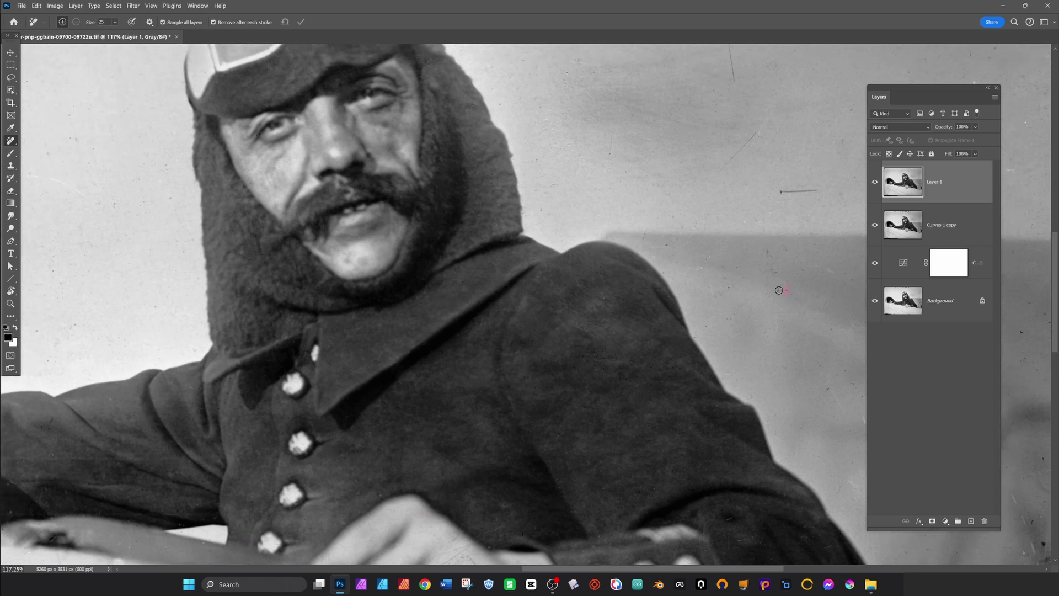
pyautogui.click(661, 362)
pyautogui.click(625, 371)
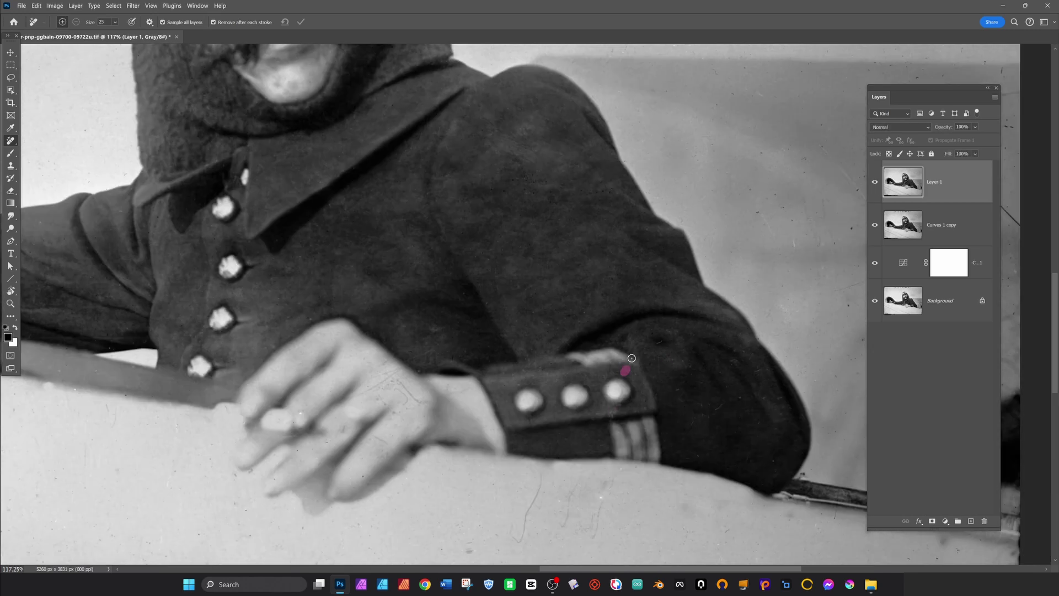
pyautogui.click(704, 406)
pyautogui.click(774, 398)
pyautogui.moveTo(409, 403); pyautogui.dragTo(390, 391)
pyautogui.click(175, 463)
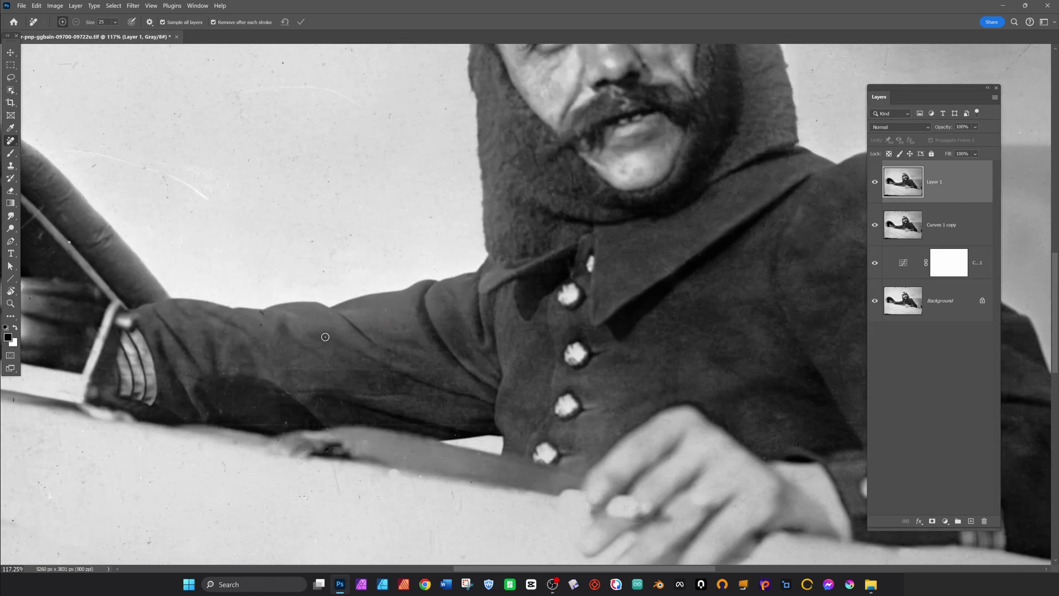
# Step: Clean the specks on the outstretched sleeve and cockpit, and remove the white scratch in the sky above the arm
pyautogui.click(237, 373)
pyautogui.moveTo(234, 389)
pyautogui.mouseDown()
pyautogui.moveTo(399, 392)
pyautogui.moveTo(572, 450)
pyautogui.mouseUp()
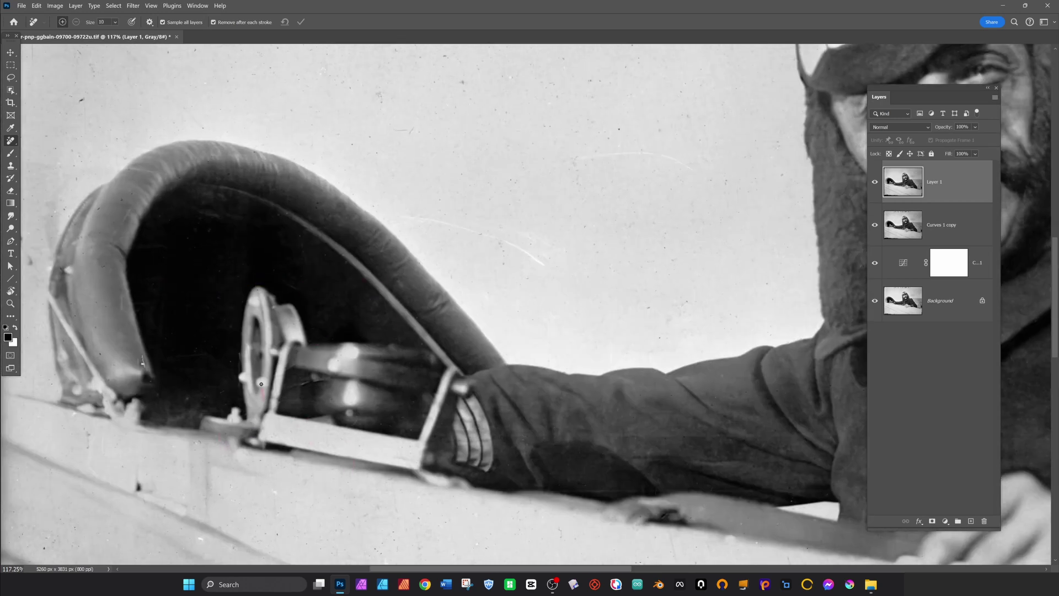
pyautogui.click(86, 254)
pyautogui.moveTo(330, 379); pyautogui.dragTo(293, 388)
pyautogui.press('[')
pyautogui.moveTo(426, 213); pyautogui.dragTo(544, 263)
# Step: Enlarge the brush and remove the scratches and dark marks from the backdrop behind the man's elbow
pyautogui.scroll(-2, 252, 424)
pyautogui.scroll(-3, 635, 381)
pyautogui.hscroll(3, 761, 207)
pyautogui.press(']')
pyautogui.press(']')
pyautogui.press(']')
pyautogui.moveTo(773, 348); pyautogui.dragTo(752, 358)
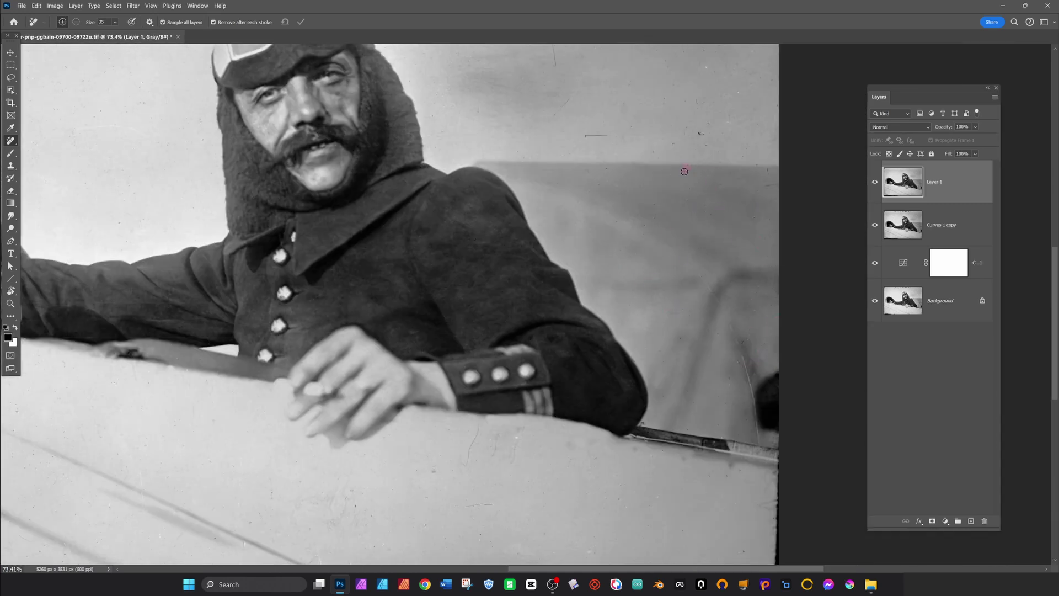
pyautogui.moveTo(733, 333)
pyautogui.mouseDown()
pyautogui.moveTo(759, 433)
pyautogui.moveTo(790, 428)
pyautogui.moveTo(752, 270)
pyautogui.mouseUp()
# Step: Enlarge the brush further and clean the photo's dark right edge and the spots on the lower fuselage
pyautogui.press(']')
pyautogui.press(']')
pyautogui.press(']')
pyautogui.press(']')
pyautogui.press(']')
pyautogui.moveTo(732, 399); pyautogui.dragTo(708, 433)
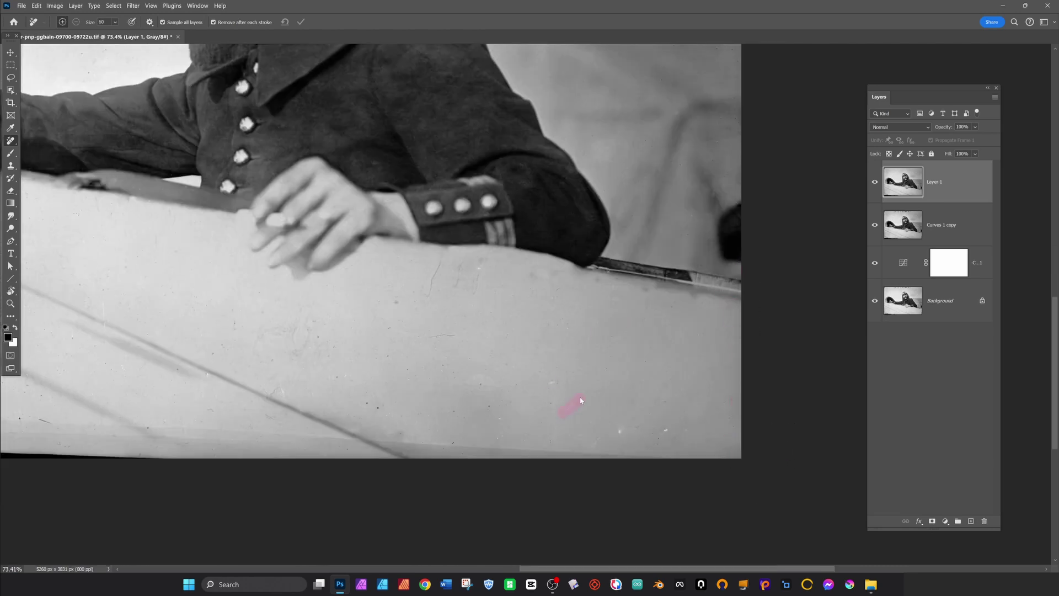
pyautogui.click(372, 406)
# Step: Remove the black mark at the crown of the man's cap
pyautogui.scroll(-3, 422, 440)
pyautogui.scroll(8, 469, 86)
pyautogui.moveTo(449, 159); pyautogui.dragTo(539, 225)
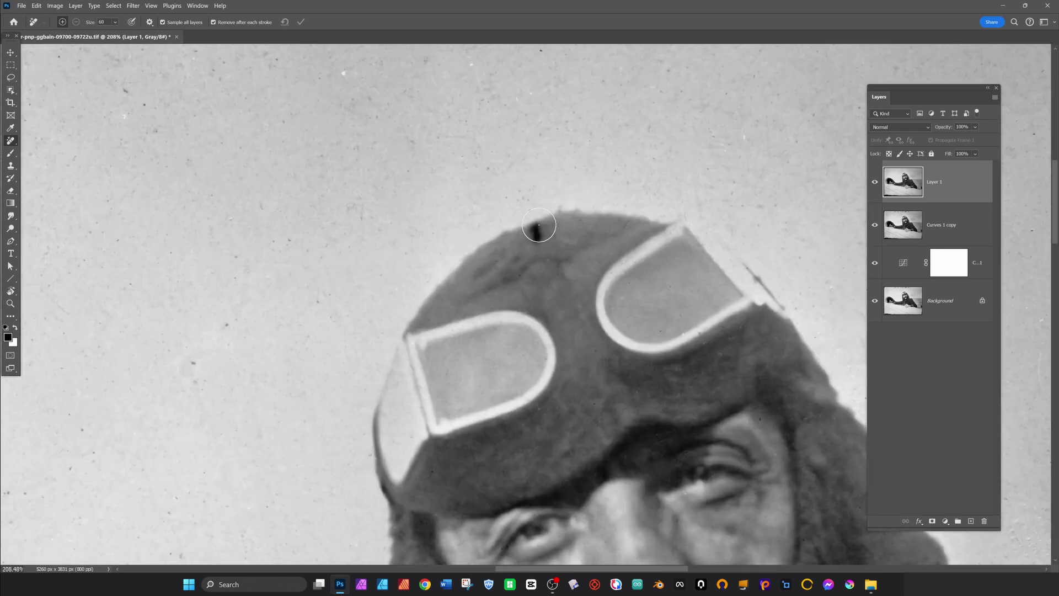
pyautogui.click(538, 228)
# Step: Enlarge the brush to 100 and clean the blemishes in the upper-left sky and along the photo's left edge
pyautogui.scroll(-9, 540, 243)
pyautogui.scroll(7, 337, 193)
pyautogui.moveTo(337, 193); pyautogui.dragTo(544, 154)
pyautogui.press(']')
pyautogui.press(']')
pyautogui.press(']')
pyautogui.press(']')
pyautogui.moveTo(248, 312); pyautogui.dragTo(265, 152)
pyautogui.scroll(-6, 550, 317)
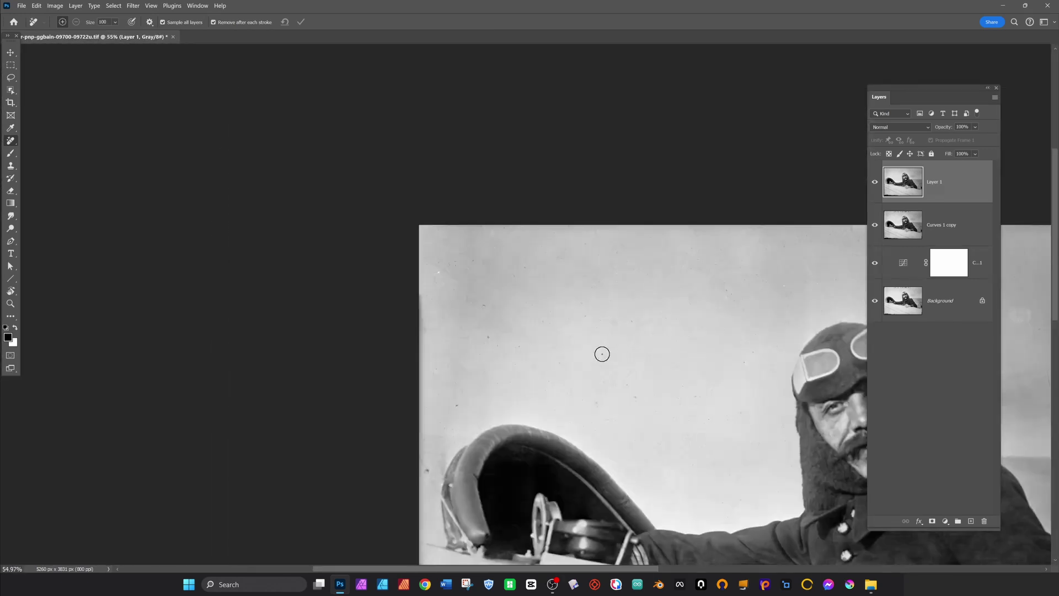
# Step: Remove the remaining blemishes across the lower fuselage and fit the whole photo in view
pyautogui.moveTo(600, 353); pyautogui.dragTo(525, 73)
pyautogui.moveTo(347, 518)
pyautogui.mouseDown()
pyautogui.moveTo(623, 523)
pyautogui.moveTo(334, 529)
pyautogui.mouseUp()
pyautogui.moveTo(568, 458); pyautogui.dragTo(335, 410)
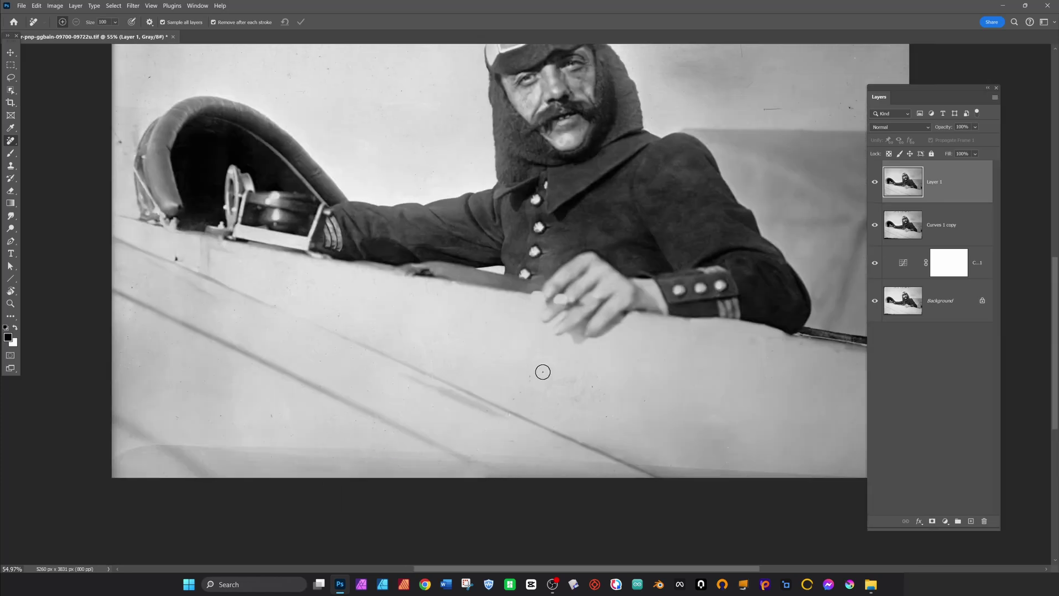
pyautogui.click(558, 404)
pyautogui.hotkey('ctrl', '0')
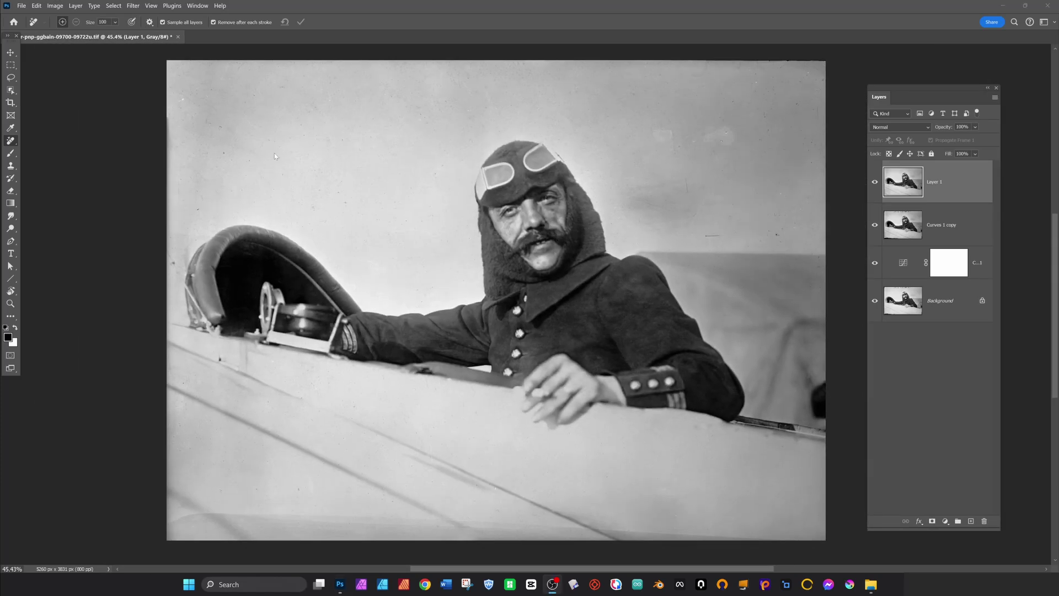
# Step: Duplicate Layer 1 and apply Dust & Scratches to the copy with a radius of 14 pixels and a threshold of 9 levels
pyautogui.scroll(5, 369, 210)
pyautogui.moveTo(949, 196); pyautogui.dragTo(971, 520)
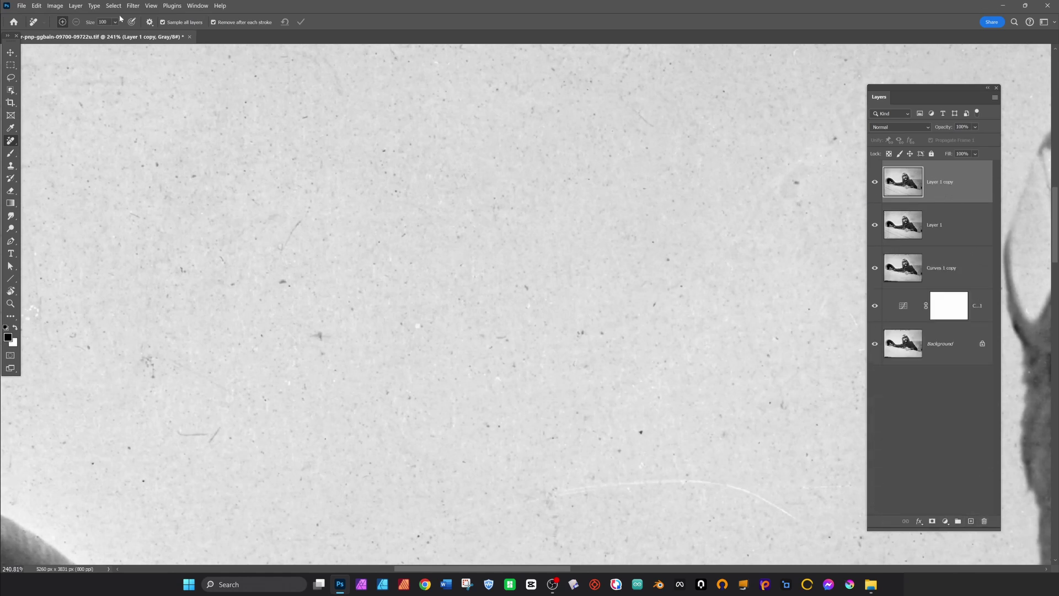
pyautogui.click(133, 6)
pyautogui.moveTo(219, 146)
pyautogui.click(280, 164)
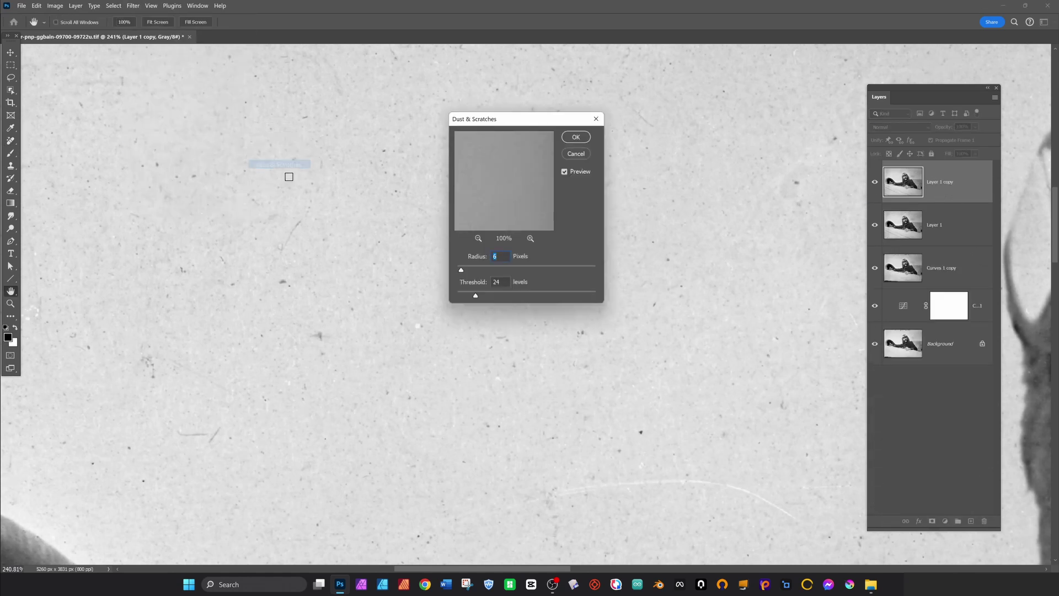
pyautogui.moveTo(463, 270)
pyautogui.mouseDown()
pyautogui.moveTo(479, 296)
pyautogui.moveTo(468, 271)
pyautogui.mouseUp()
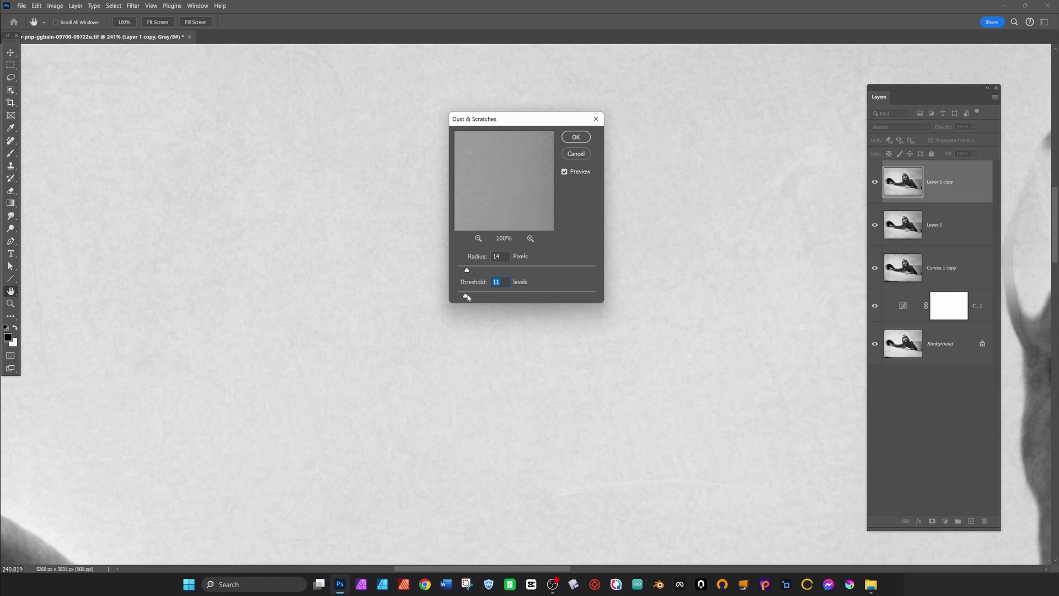
pyautogui.keyDown('alt'); pyautogui.click(324, 223); pyautogui.keyUp('alt')
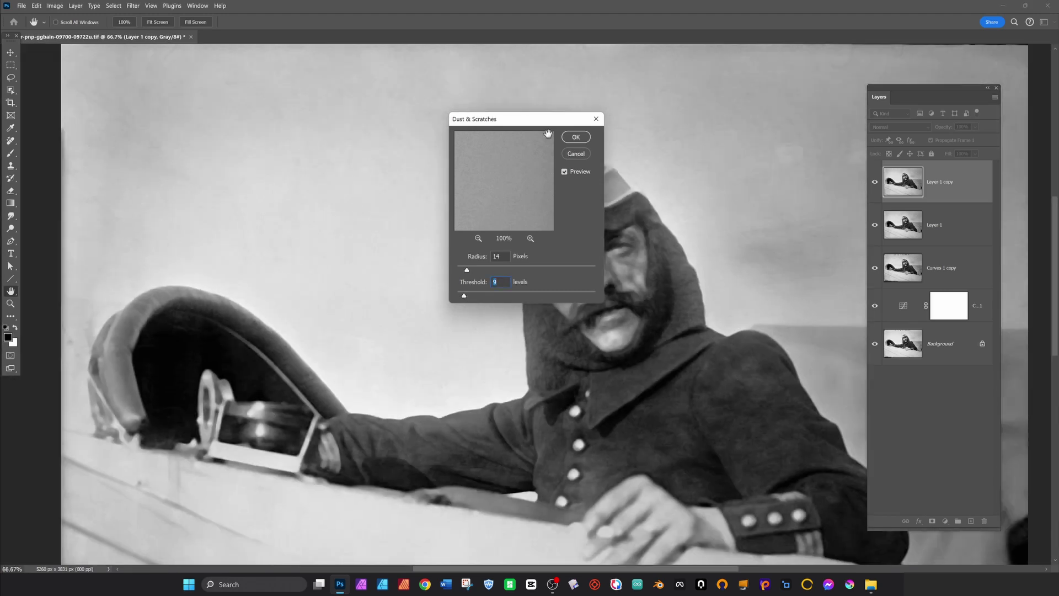
pyautogui.moveTo(549, 124); pyautogui.dragTo(405, 112)
pyautogui.click(433, 125)
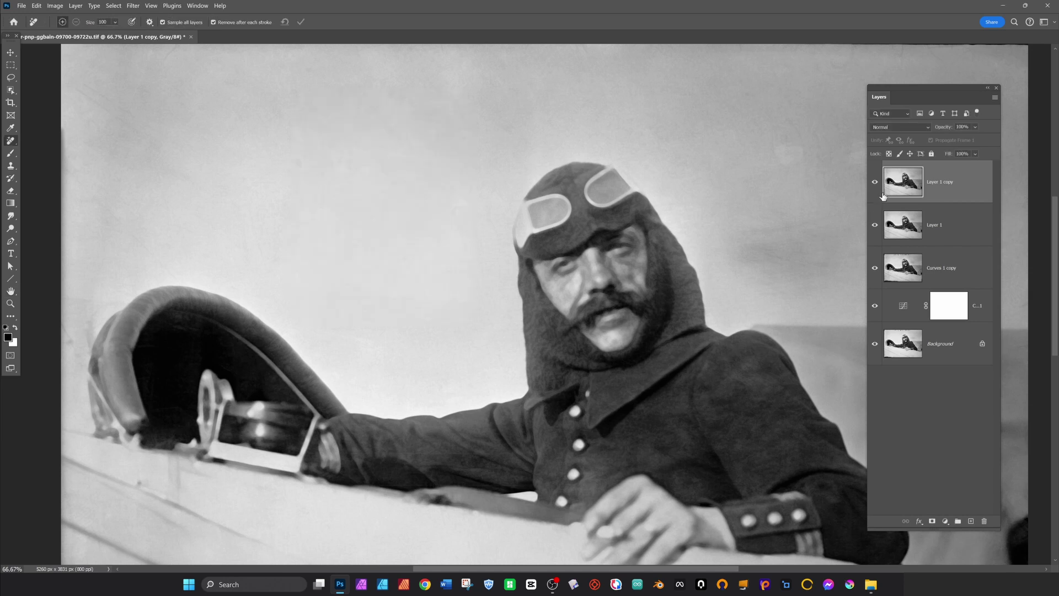
# Step: Compare the sky and the man's face with the filtered layer hidden and shown
pyautogui.click(876, 182)
pyautogui.click(876, 182)
pyautogui.moveTo(181, 155); pyautogui.dragTo(318, 232)
pyautogui.moveTo(232, 233); pyautogui.dragTo(320, 232)
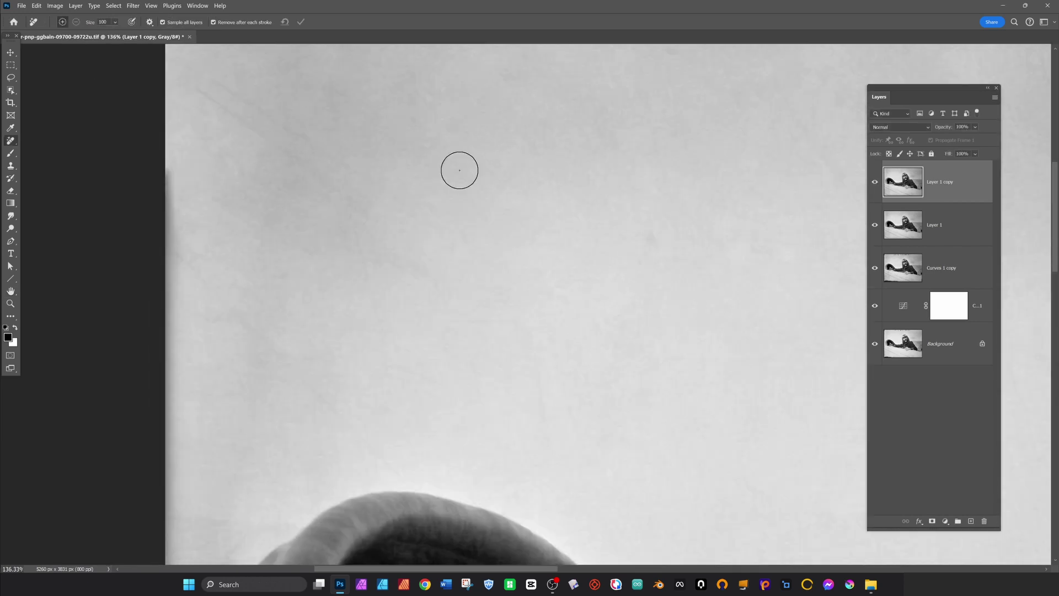
pyautogui.click(875, 182)
pyautogui.click(875, 183)
pyautogui.moveTo(536, 215); pyautogui.dragTo(573, 214)
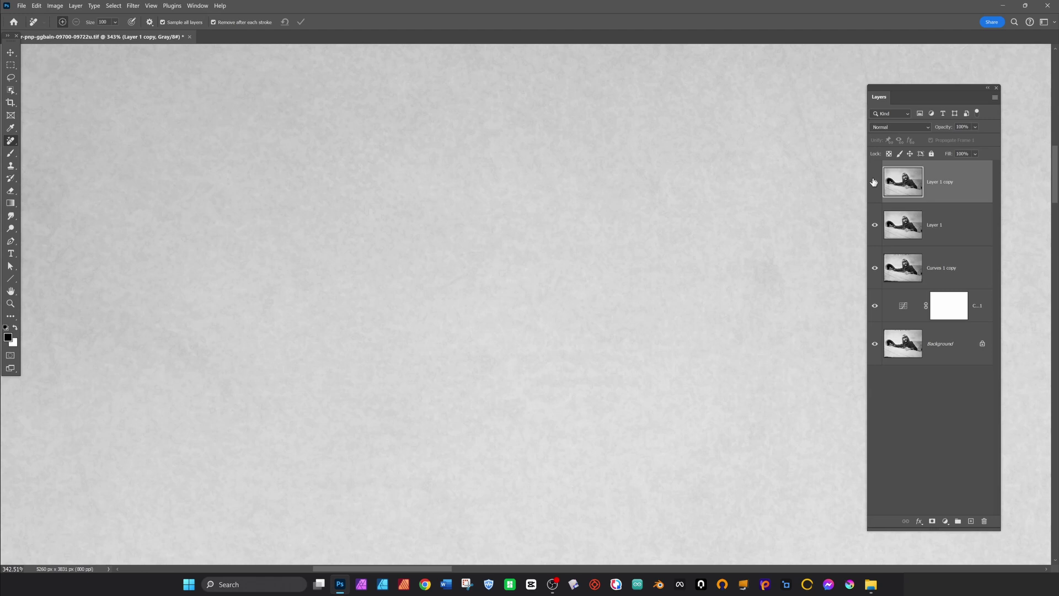
pyautogui.scroll(-3, 674, 263)
pyautogui.scroll(-1, 678, 310)
pyautogui.moveTo(709, 358); pyautogui.dragTo(326, 210)
pyautogui.scroll(4, 754, 239)
pyautogui.click(874, 184)
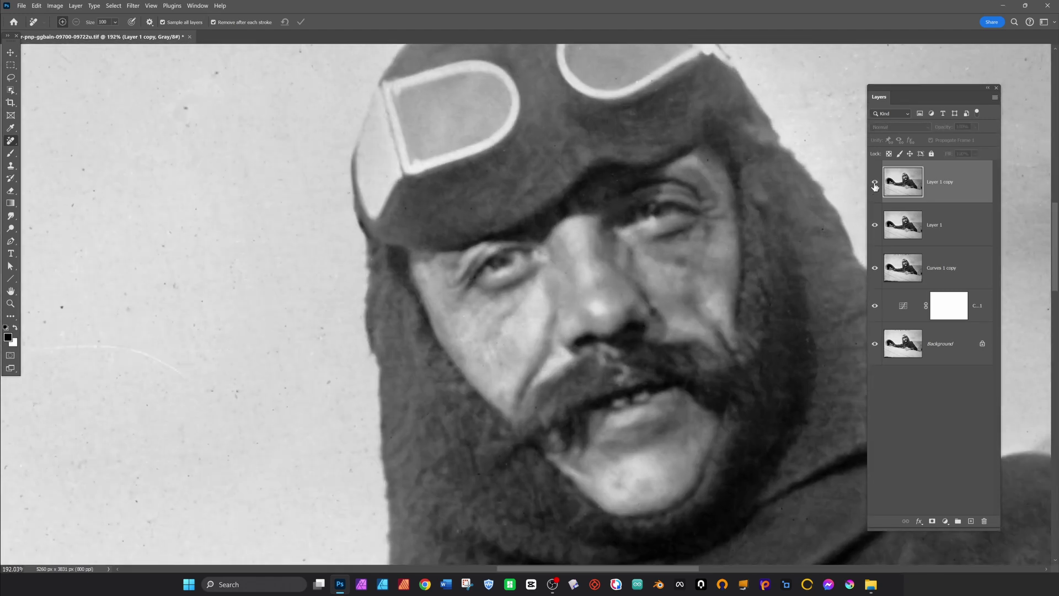
pyautogui.click(875, 185)
pyautogui.click(875, 184)
pyautogui.click(874, 185)
# Step: Add a layer mask to the filtered layer, invert it to black, and choose the Hard Round brush for painting
pyautogui.click(933, 521)
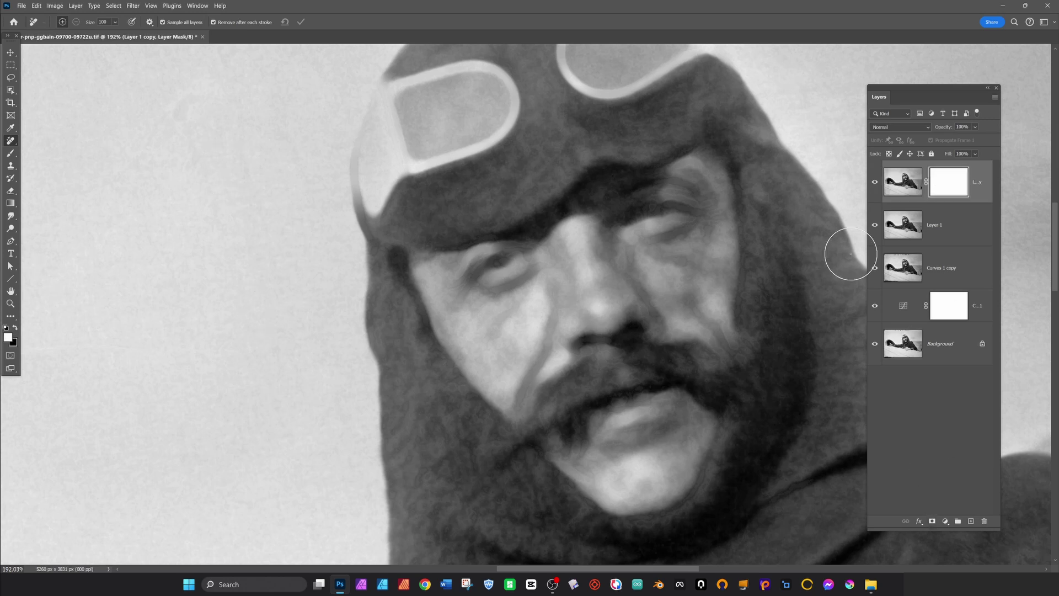
pyautogui.hotkey('ctrl', 'i')
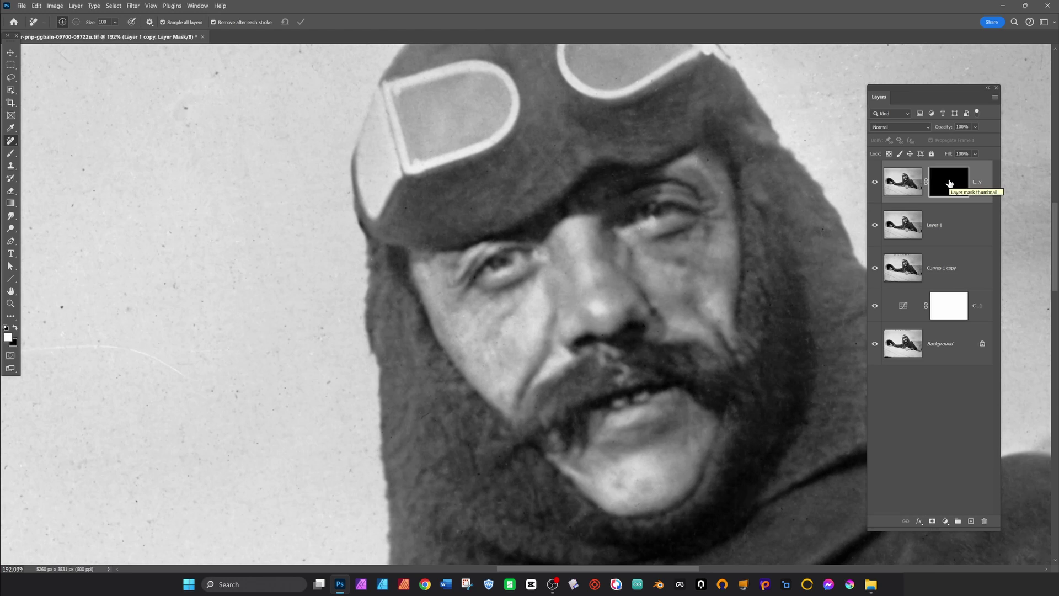
pyautogui.moveTo(722, 249); pyautogui.dragTo(364, 402)
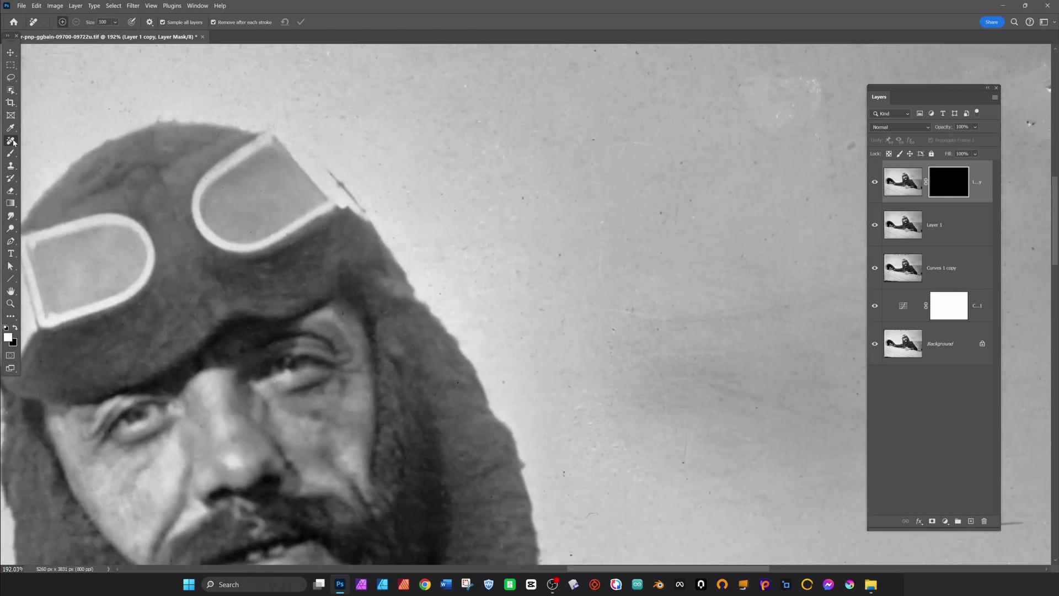
pyautogui.press('b')
pyautogui.rightClick(588, 397)
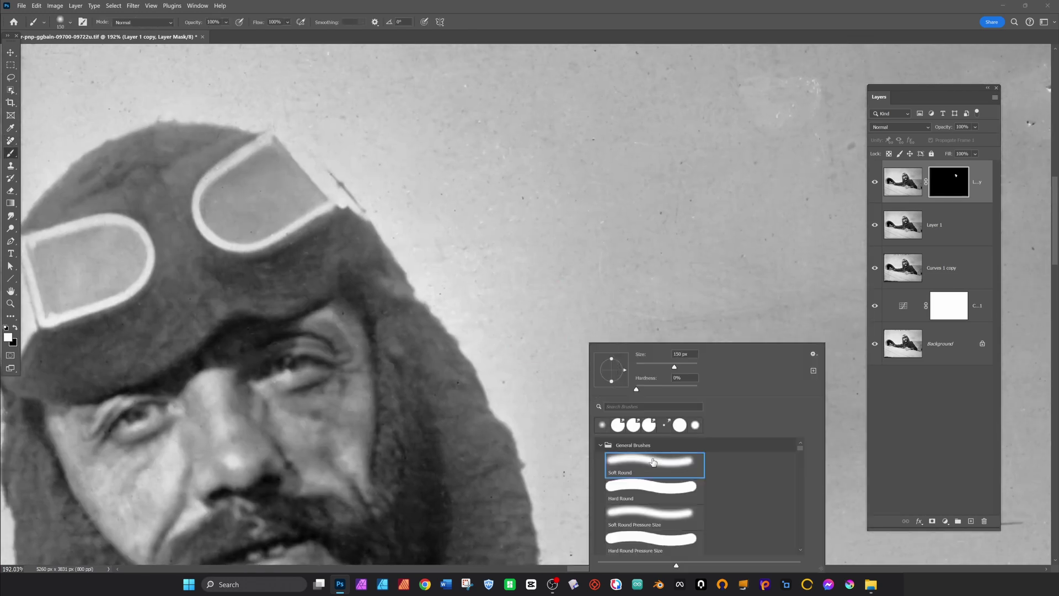
pyautogui.doubleClick(648, 486)
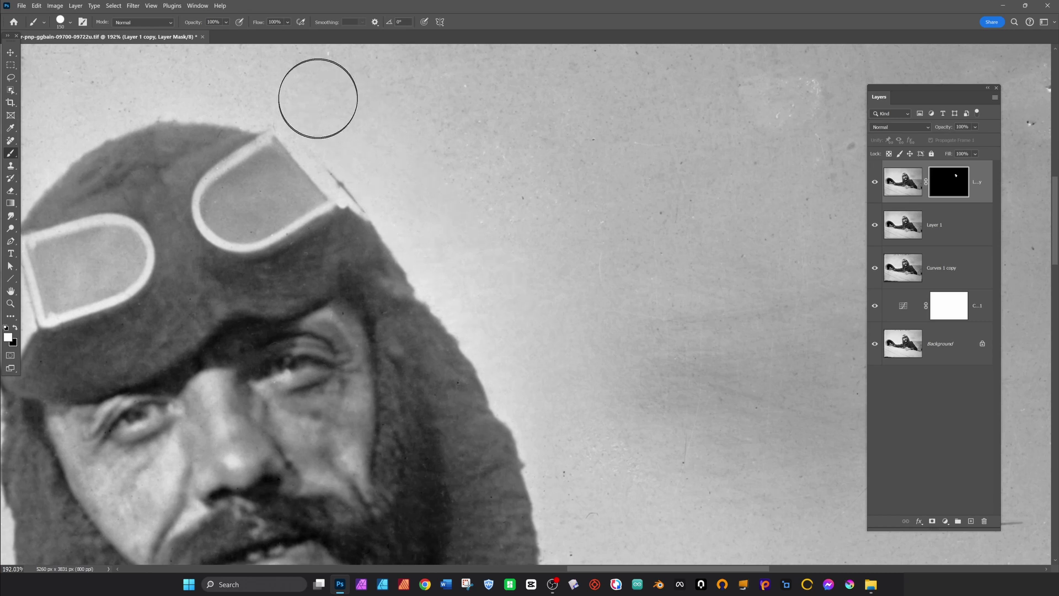
# Step: Paint white on the mask over the background directly beside the man's hood and shoulder
pyautogui.moveTo(656, 452); pyautogui.dragTo(531, 161)
pyautogui.moveTo(444, 161)
pyautogui.mouseDown()
pyautogui.moveTo(470, 270)
pyautogui.moveTo(545, 266)
pyautogui.mouseUp()
pyautogui.moveTo(691, 277)
pyautogui.mouseDown()
pyautogui.moveTo(487, 260)
pyautogui.moveTo(416, 225)
pyautogui.mouseUp()
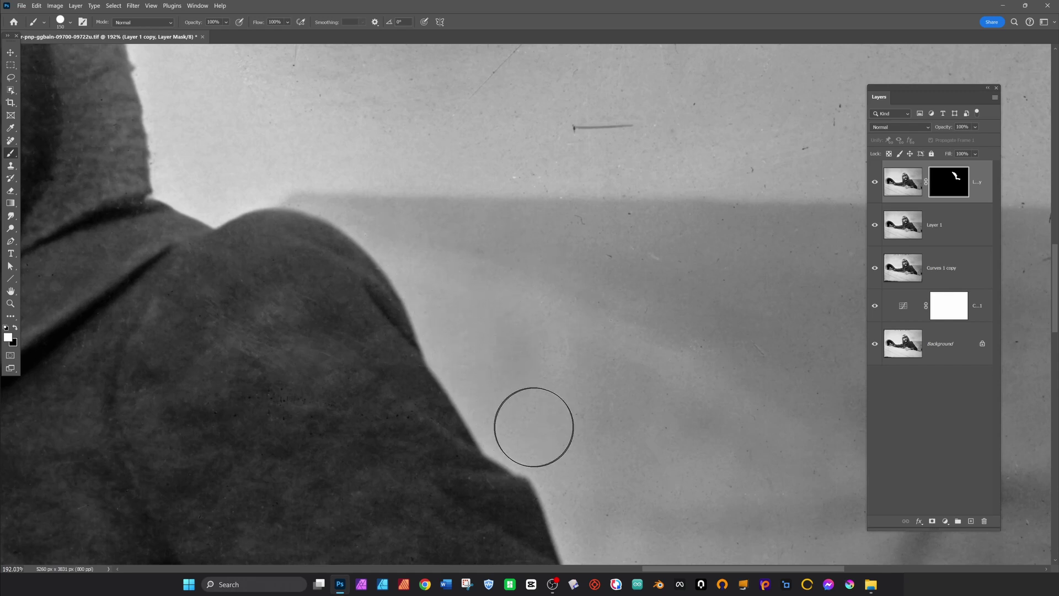
pyautogui.moveTo(667, 489); pyautogui.dragTo(537, 293)
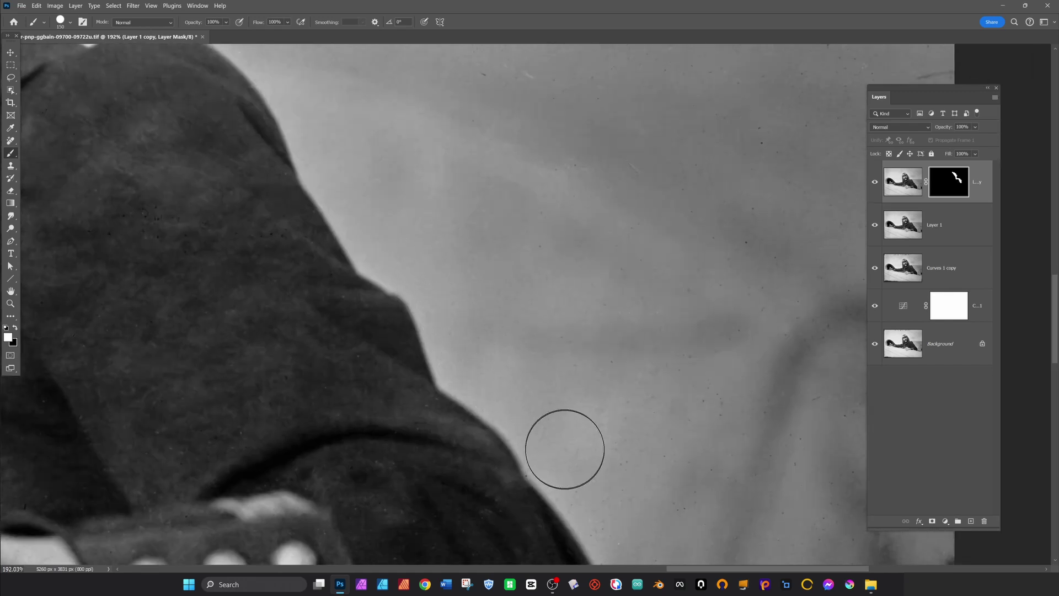
# Step: Extend the white mask area along the man's sleeve and over the backdrop down to the fuselage edge
pyautogui.moveTo(595, 483); pyautogui.dragTo(649, 494)
pyautogui.moveTo(648, 456); pyautogui.dragTo(494, 296)
pyautogui.moveTo(472, 376)
pyautogui.mouseDown()
pyautogui.moveTo(662, 512)
pyautogui.moveTo(734, 519)
pyautogui.mouseUp()
pyautogui.moveTo(656, 434); pyautogui.dragTo(599, 338)
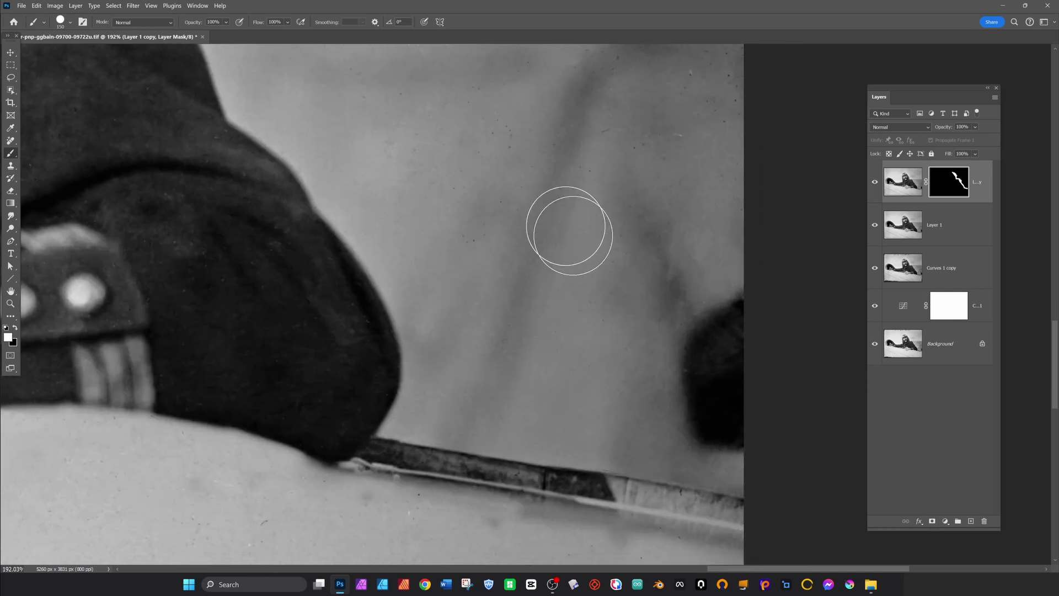
pyautogui.moveTo(502, 126); pyautogui.dragTo(714, 373)
pyautogui.scroll(5, 714, 373)
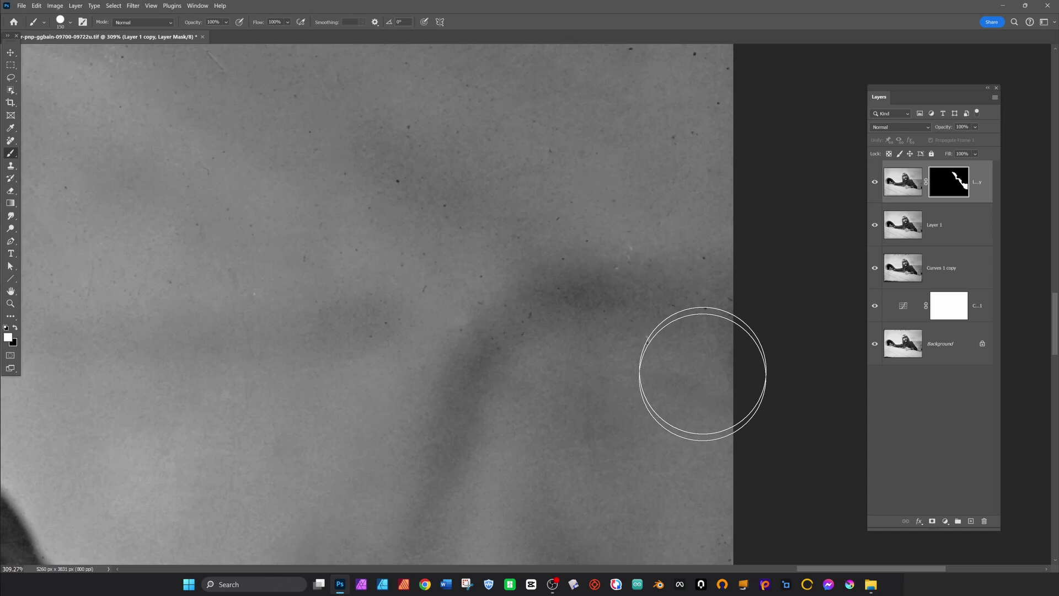
pyautogui.scroll(-10, 603, 374)
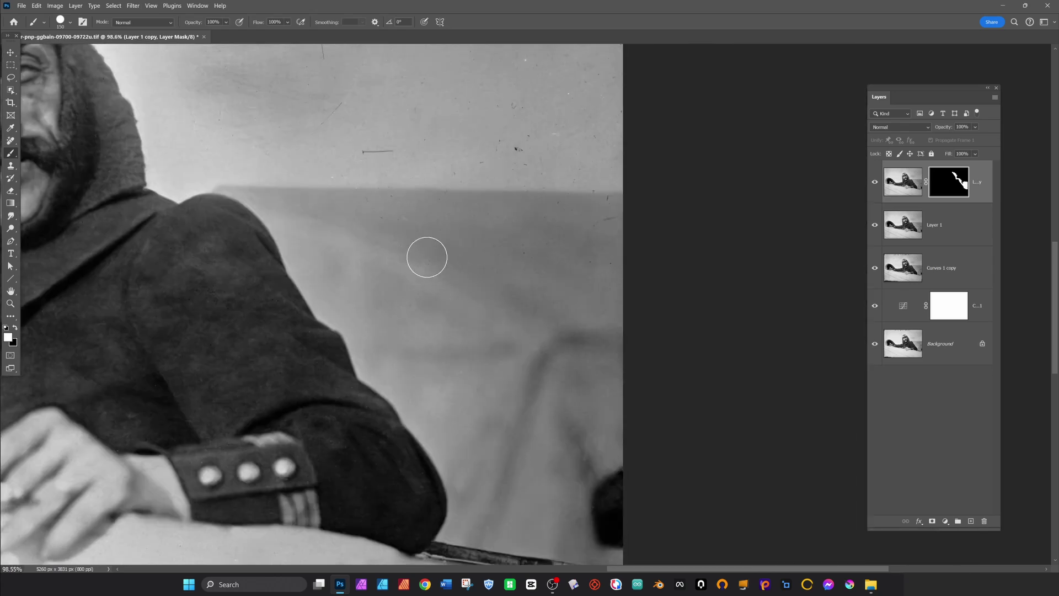
# Step: Enlarge the brush and reveal the filtered layer over the backdrop and sky to the right of the man
pyautogui.press(']')
pyautogui.press(']')
pyautogui.press(']')
pyautogui.press(']')
pyautogui.press(']')
pyautogui.press(']')
pyautogui.press(']')
pyautogui.press(']')
pyautogui.press(']')
pyautogui.press(']')
pyautogui.moveTo(487, 254)
pyautogui.mouseDown()
pyautogui.moveTo(388, 133)
pyautogui.moveTo(571, 195)
pyautogui.mouseUp()
pyautogui.moveTo(451, 154); pyautogui.dragTo(524, 376)
pyautogui.moveTo(695, 247)
pyautogui.mouseDown()
pyautogui.moveTo(246, 148)
pyautogui.moveTo(314, 308)
pyautogui.mouseUp()
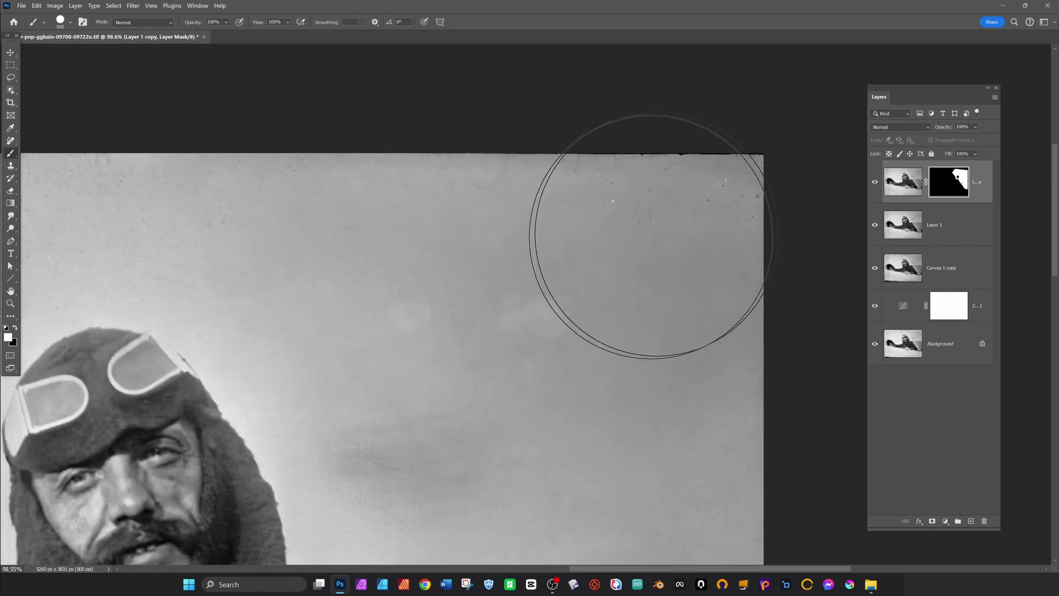
# Step: Paint the mask white across the upper sky, above the man's cap and over to the photo's left edge
pyautogui.moveTo(651, 236); pyautogui.dragTo(334, 158)
pyautogui.moveTo(216, 154); pyautogui.dragTo(578, 148)
pyautogui.moveTo(598, 243)
pyautogui.mouseDown()
pyautogui.moveTo(471, 187)
pyautogui.moveTo(415, 200)
pyautogui.mouseUp()
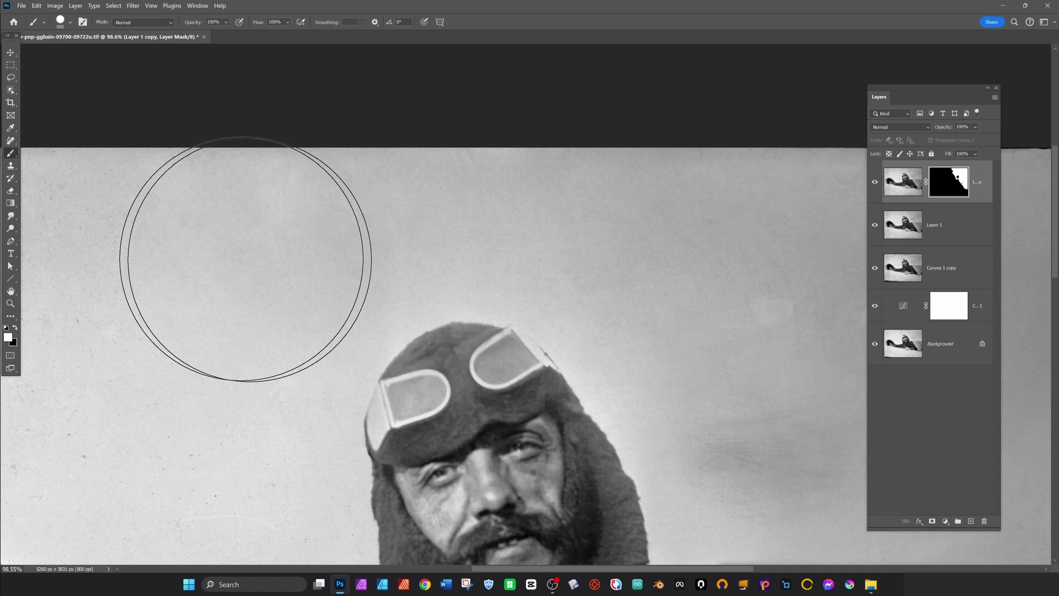
pyautogui.moveTo(246, 259); pyautogui.dragTo(523, 215)
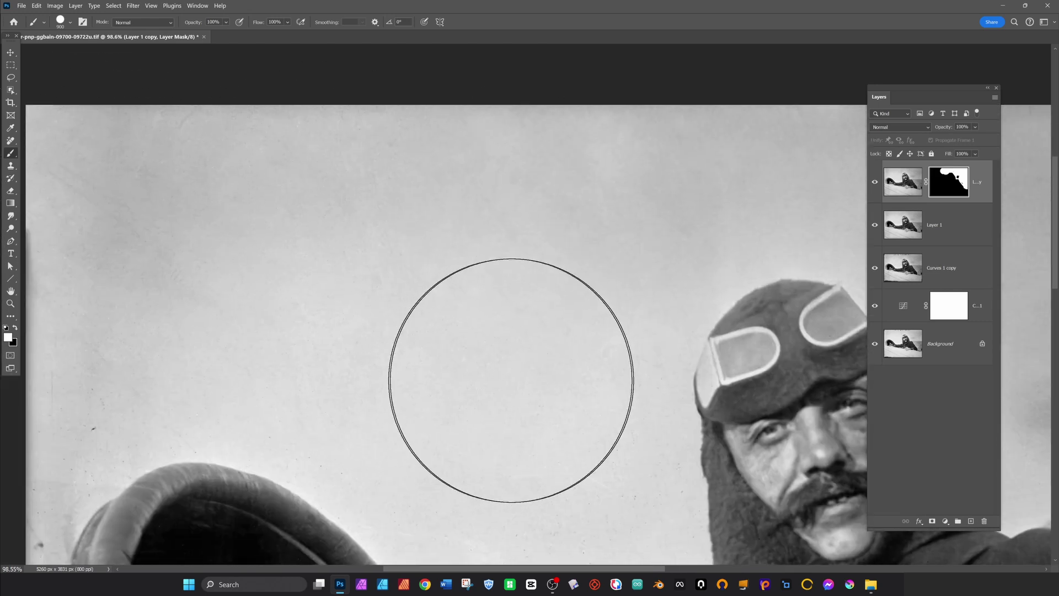
pyautogui.moveTo(511, 381); pyautogui.dragTo(569, 367)
pyautogui.moveTo(300, 313); pyautogui.dragTo(466, 267)
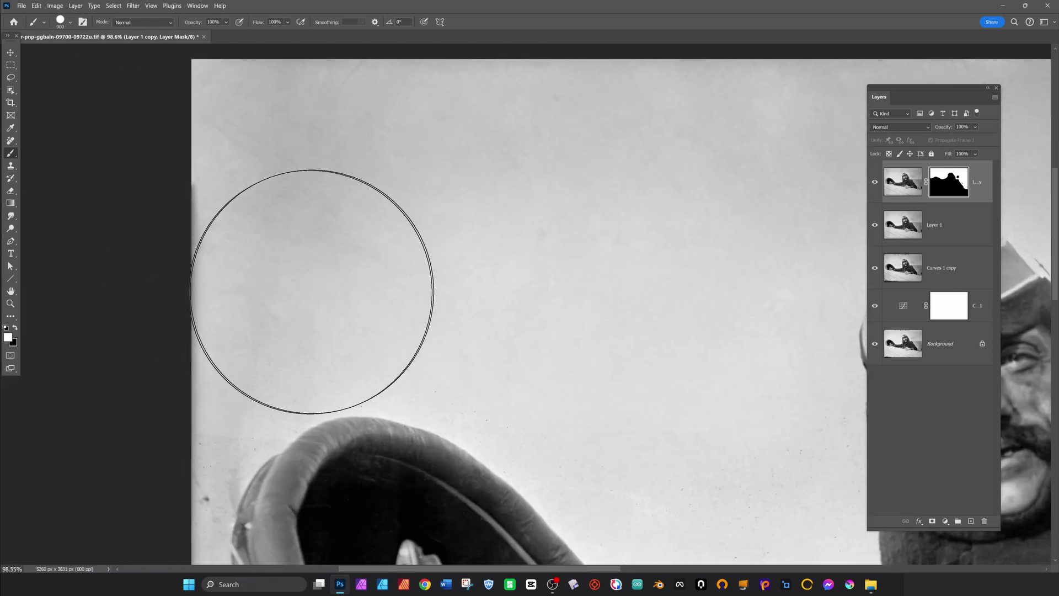
pyautogui.moveTo(413, 295); pyautogui.dragTo(534, 204)
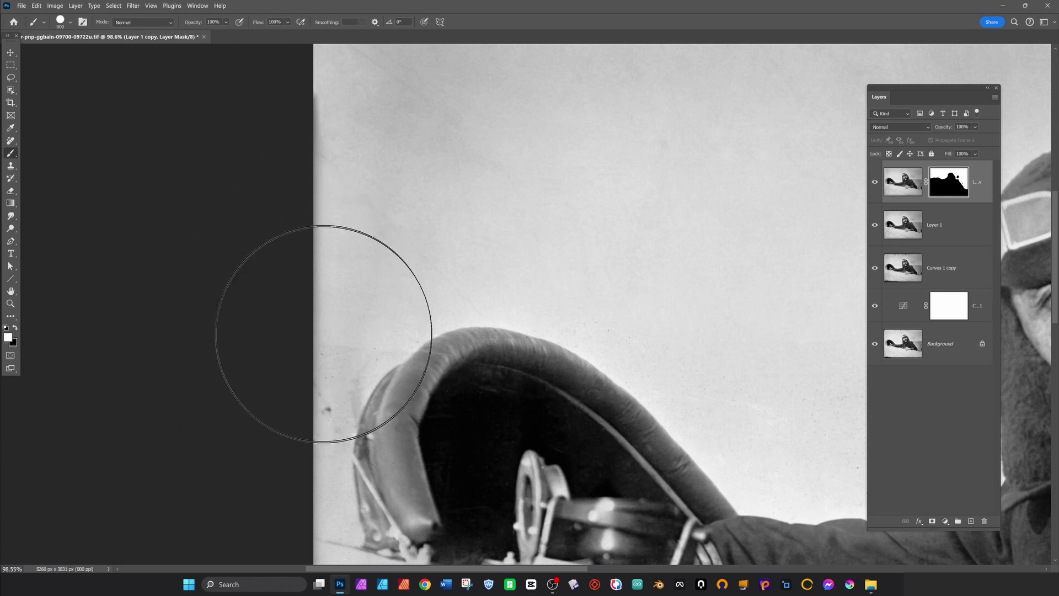
# Step: Shrink the brush and reveal the filtered sky closely around the left side and top of the cockpit cowl
pyautogui.press('[')
pyautogui.press('[')
pyautogui.press('[')
pyautogui.press('[')
pyautogui.press('[')
pyautogui.press('[')
pyautogui.press('[')
pyautogui.press('[')
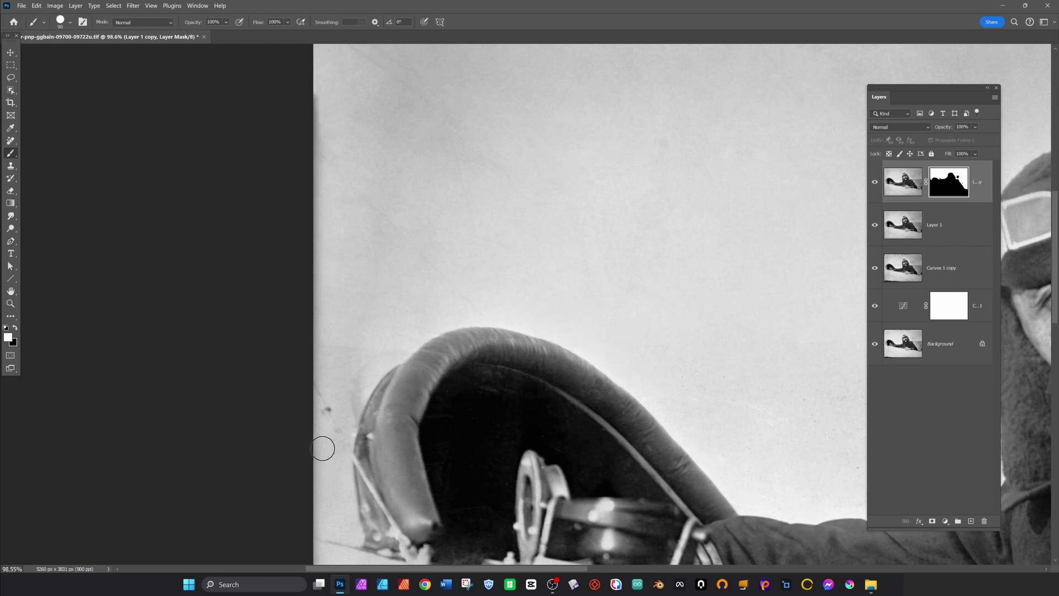
pyautogui.scroll(5, 375, 387)
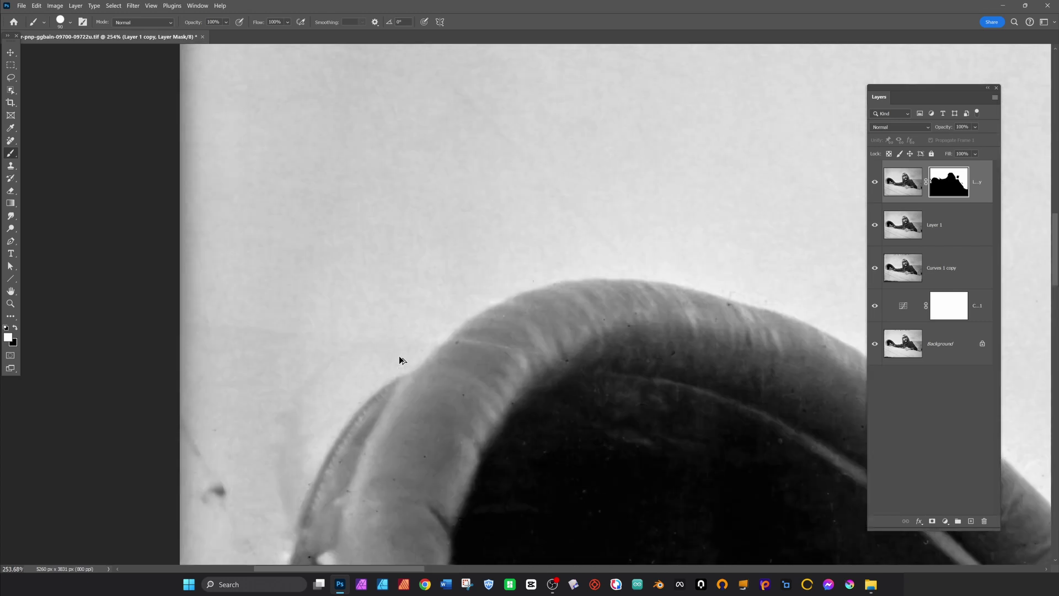
pyautogui.moveTo(572, 341)
pyautogui.mouseDown()
pyautogui.moveTo(639, 331)
pyautogui.moveTo(671, 371)
pyautogui.moveTo(527, 419)
pyautogui.moveTo(458, 390)
pyautogui.mouseUp()
pyautogui.moveTo(672, 413); pyautogui.dragTo(290, 342)
# Step: Paint the mask white over the sky enclosed by the cockpit cowl, the outstretched arm and the hood
pyautogui.scroll(-3, 527, 250)
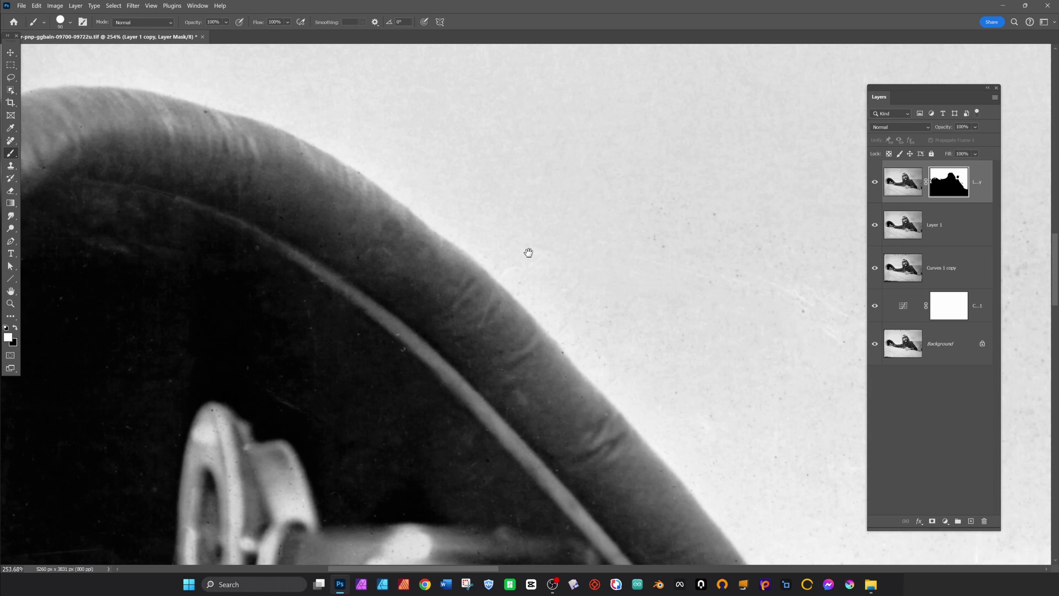
pyautogui.hscroll(4, 528, 250)
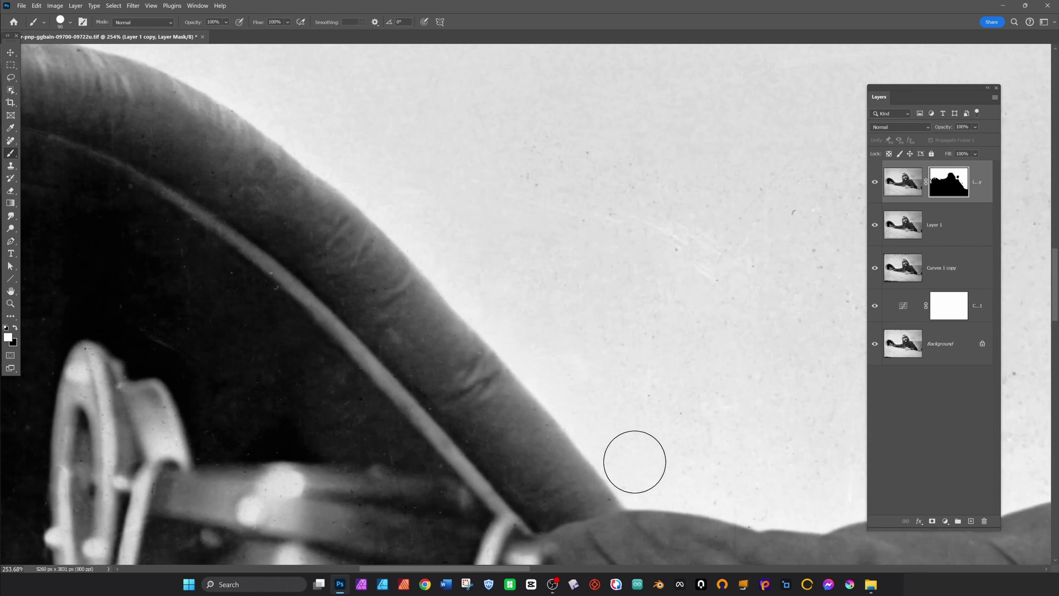
pyautogui.moveTo(672, 326)
pyautogui.mouseDown()
pyautogui.moveTo(383, 248)
pyautogui.moveTo(327, 256)
pyautogui.mouseUp()
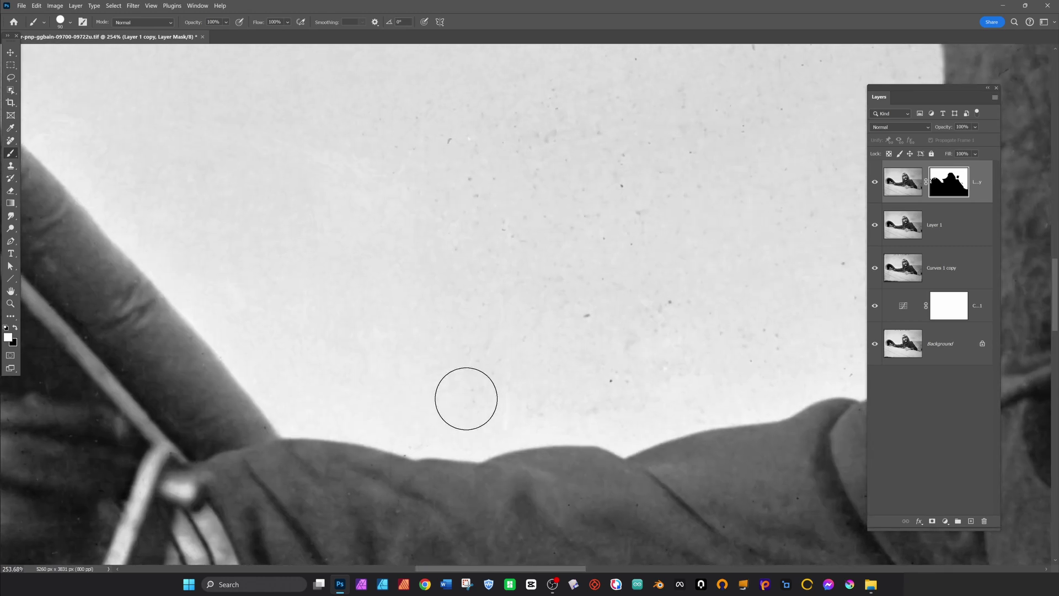
pyautogui.moveTo(816, 333); pyautogui.dragTo(481, 411)
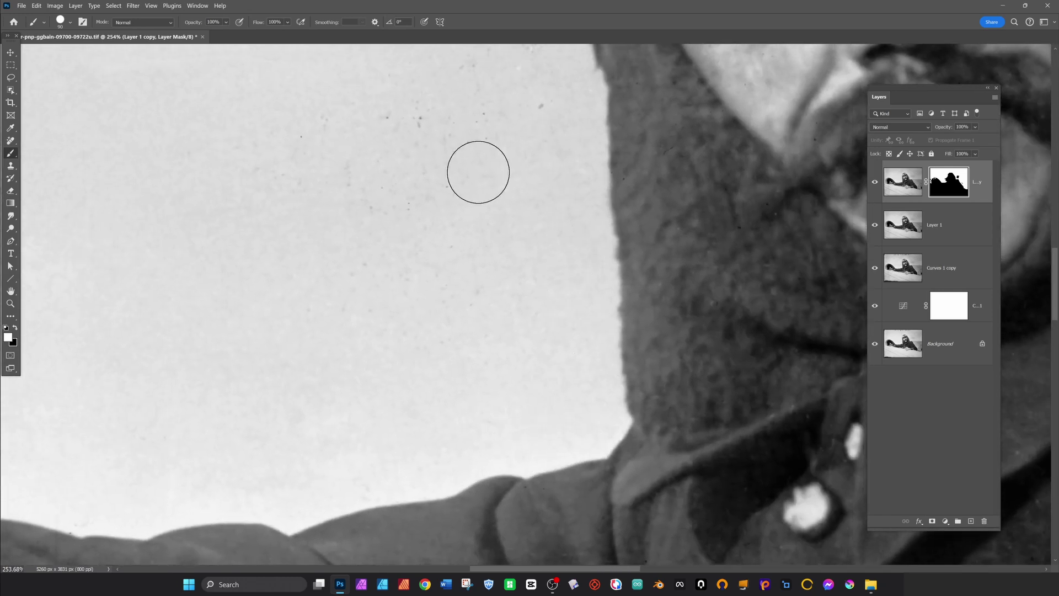
pyautogui.moveTo(336, 314)
pyautogui.mouseDown()
pyautogui.moveTo(405, 426)
pyautogui.moveTo(411, 460)
pyautogui.mouseUp()
pyautogui.moveTo(563, 329)
pyautogui.mouseDown()
pyautogui.moveTo(560, 156)
pyautogui.moveTo(542, 75)
pyautogui.moveTo(523, 173)
pyautogui.moveTo(465, 291)
pyautogui.moveTo(356, 287)
pyautogui.moveTo(175, 342)
pyautogui.moveTo(76, 338)
pyautogui.mouseUp()
# Step: Touch up the mask over the remaining specks in the background beside the hood and right-hand shoulder
pyautogui.scroll(-4, 367, 293)
pyautogui.moveTo(771, 163); pyautogui.dragTo(439, 336)
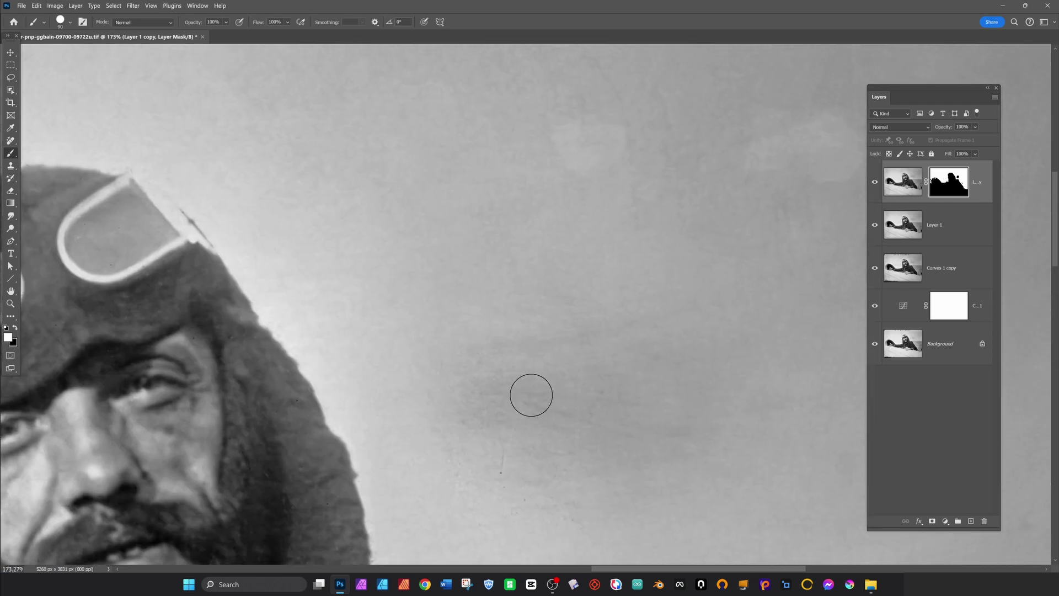
pyautogui.moveTo(577, 459); pyautogui.dragTo(540, 331)
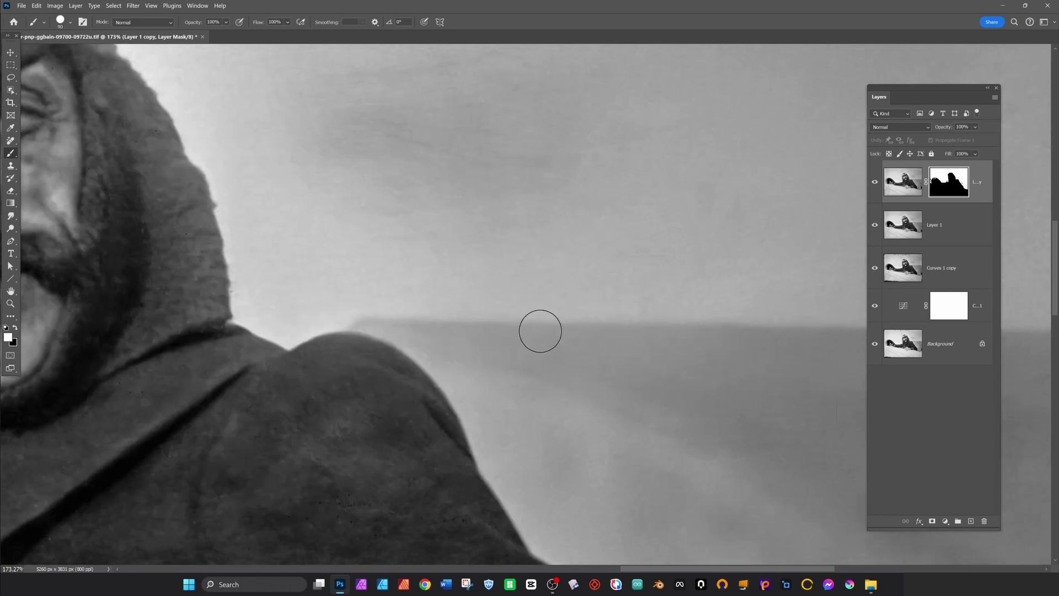
pyautogui.moveTo(607, 466); pyautogui.dragTo(546, 336)
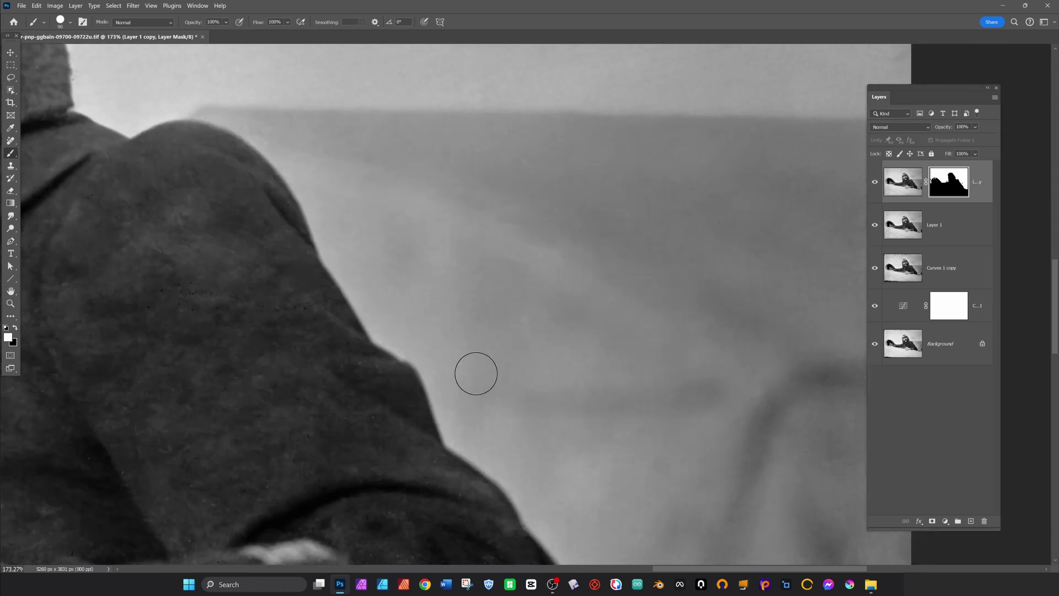
pyautogui.scroll(-4, 468, 225)
# Step: Enlarge the brush to 300 and paint the mask white over the fuselage below the man's cuff and hand
pyautogui.moveTo(309, 452); pyautogui.dragTo(428, 289)
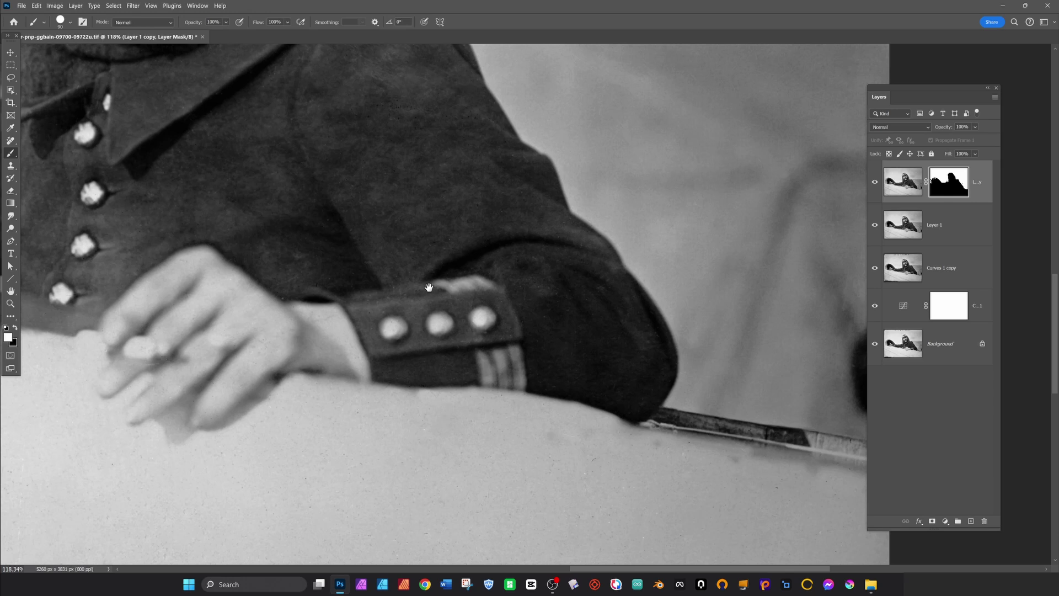
pyautogui.moveTo(551, 454); pyautogui.dragTo(489, 252)
pyautogui.press(']')
pyautogui.press(']')
pyautogui.press(']')
pyautogui.press(']')
pyautogui.press(']')
pyautogui.press(']')
pyautogui.press(']')
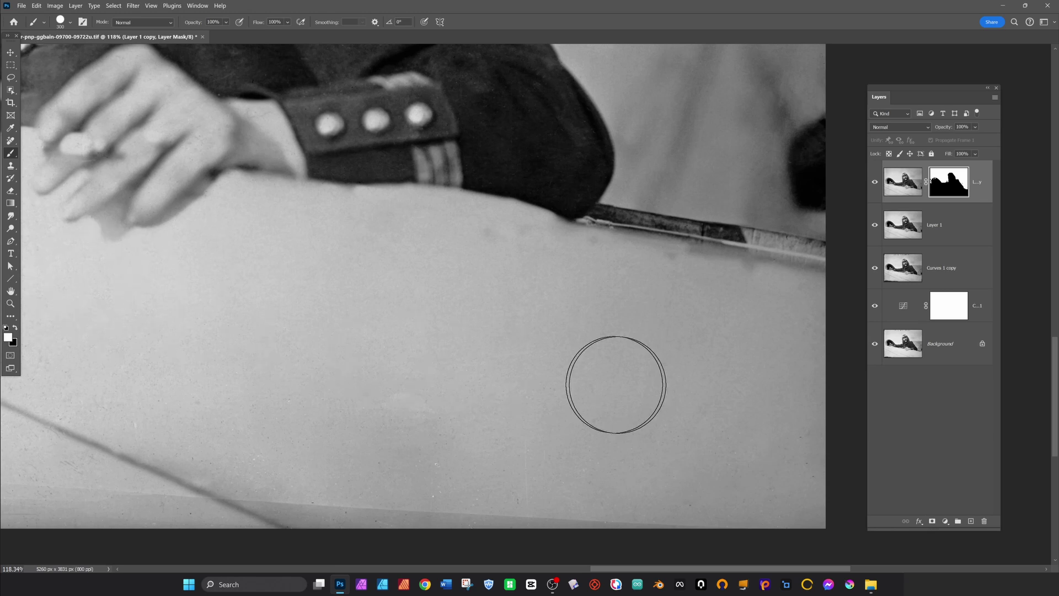
pyautogui.moveTo(207, 426)
pyautogui.mouseDown()
pyautogui.moveTo(168, 409)
pyautogui.moveTo(780, 504)
pyautogui.moveTo(491, 355)
pyautogui.mouseUp()
pyautogui.moveTo(240, 268); pyautogui.dragTo(648, 384)
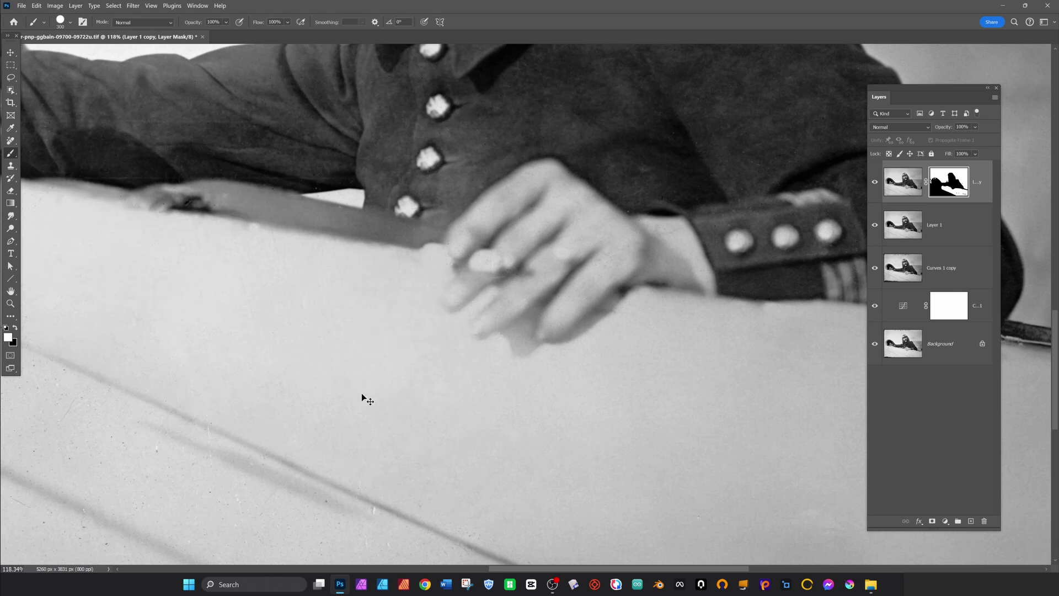
# Step: Reduce the brush size and paint the mask white over the fuselage along the cockpit edge and beside the upper diagonal line
pyautogui.press('[')
pyautogui.press('[')
pyautogui.press('[')
pyautogui.scroll(-5, 592, 407)
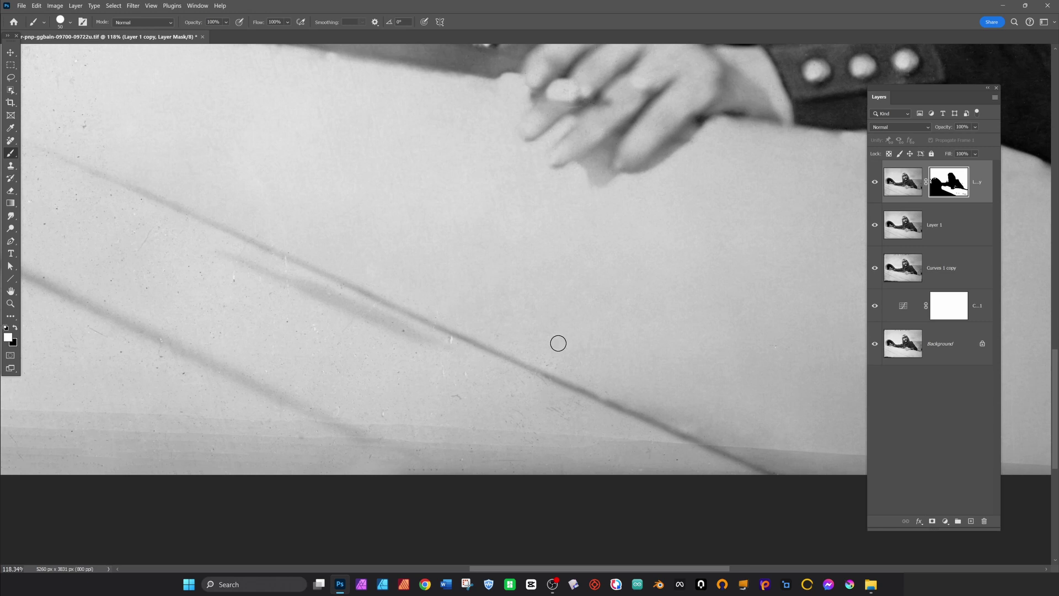
pyautogui.press(']')
pyautogui.moveTo(392, 372); pyautogui.dragTo(725, 553)
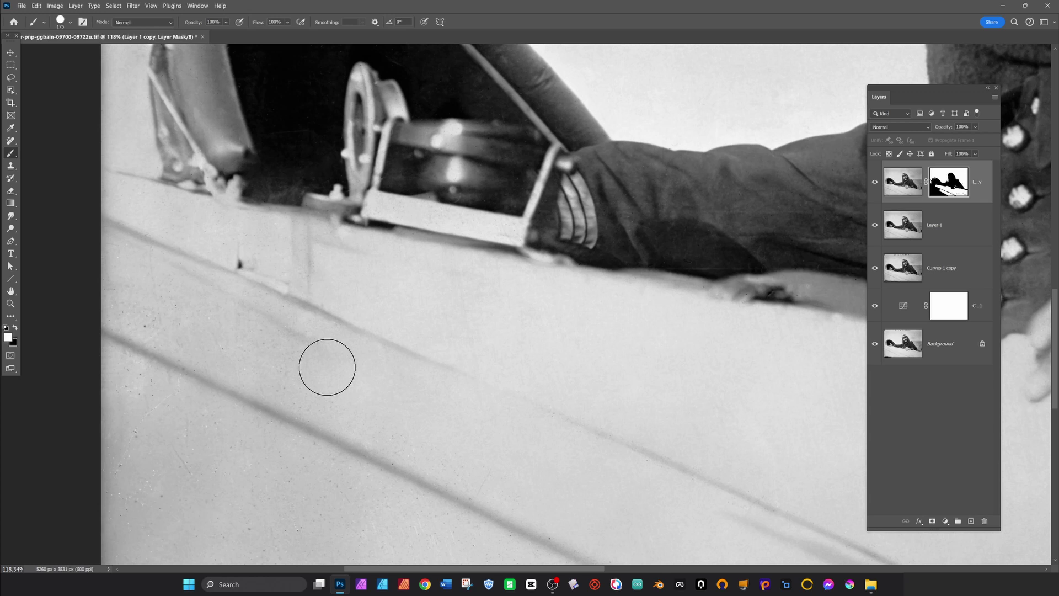
# Step: Paint the mask white over the lower fuselage around the diagonal lines, down to the photo's bottom edge
pyautogui.moveTo(195, 334)
pyautogui.mouseDown()
pyautogui.moveTo(489, 469)
pyautogui.moveTo(335, 341)
pyautogui.moveTo(350, 397)
pyautogui.mouseUp()
pyautogui.moveTo(385, 397); pyautogui.dragTo(467, 299)
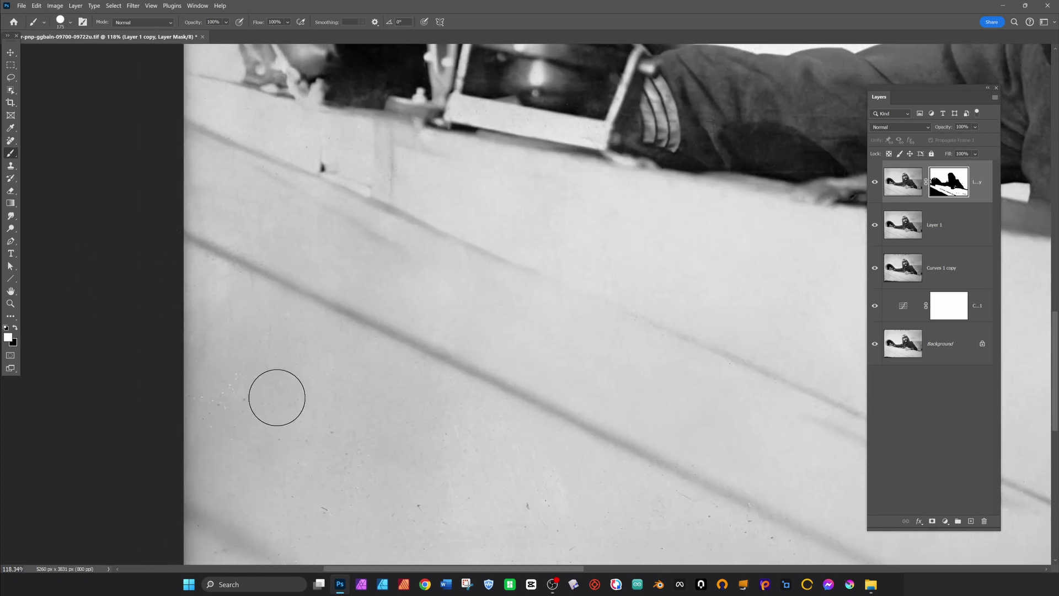
pyautogui.moveTo(448, 479); pyautogui.dragTo(376, 369)
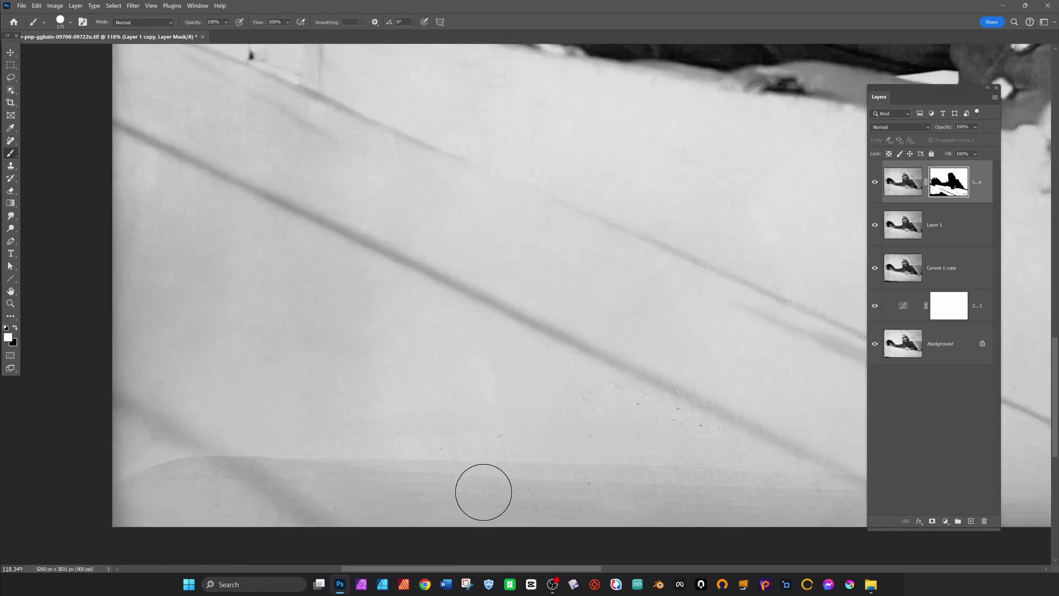
pyautogui.moveTo(623, 478); pyautogui.dragTo(333, 374)
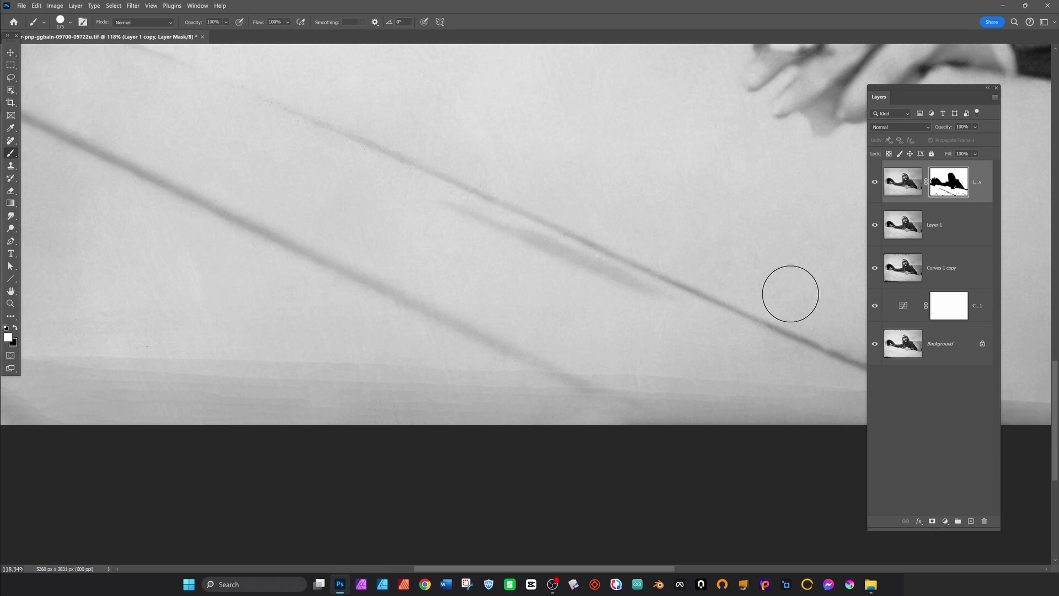
pyautogui.scroll(-6, 633, 215)
pyautogui.moveTo(544, 175); pyautogui.dragTo(385, 413)
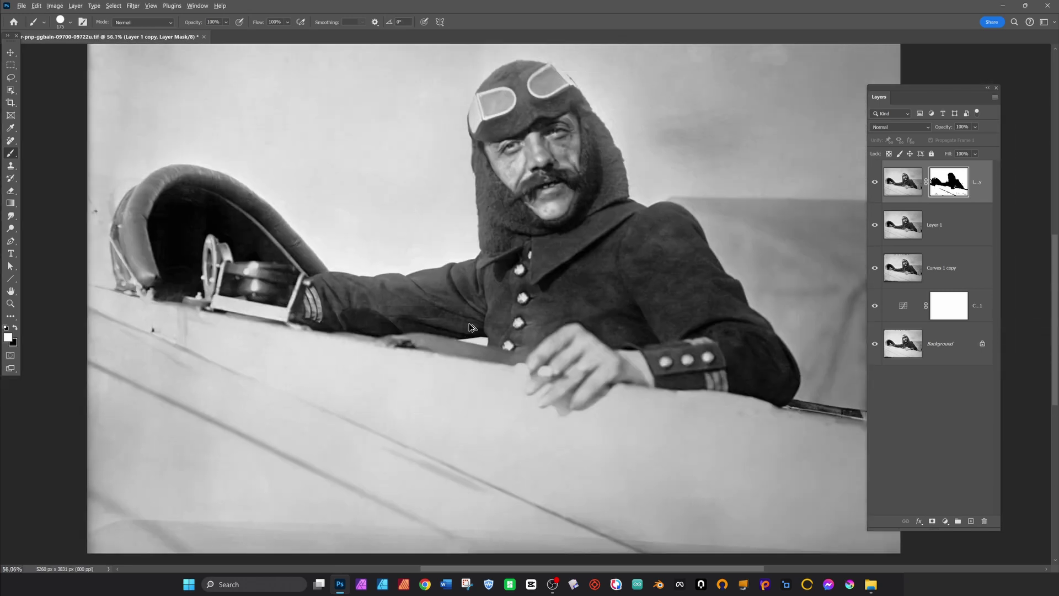
# Step: Compare the photo with and without the masked Dust & Scratches layer and inspect the sky beside the hood
pyautogui.scroll(-3, 470, 327)
pyautogui.moveTo(416, 242); pyautogui.dragTo(427, 262)
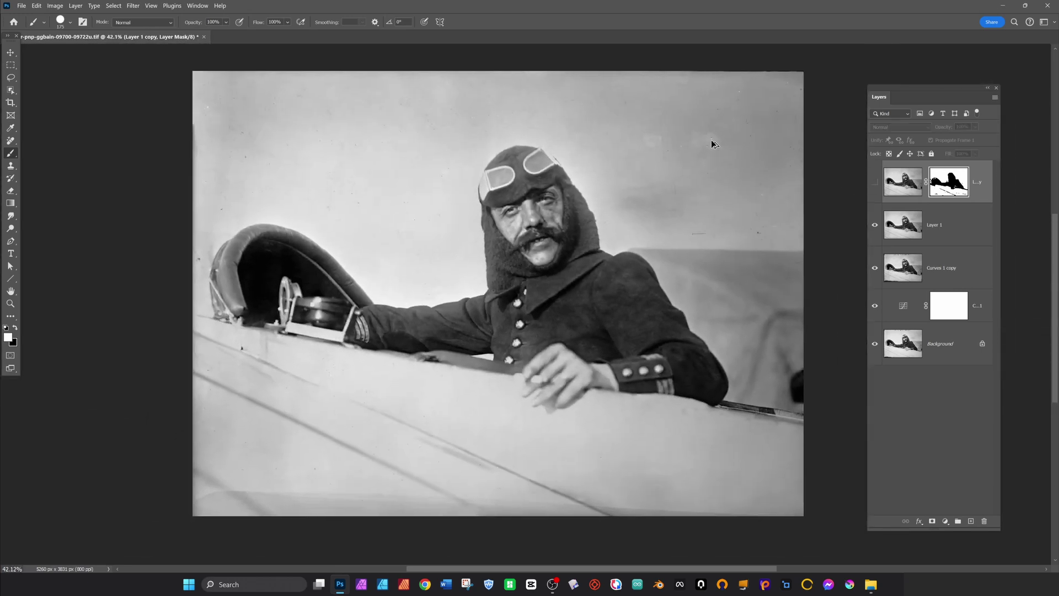
pyautogui.scroll(6, 712, 144)
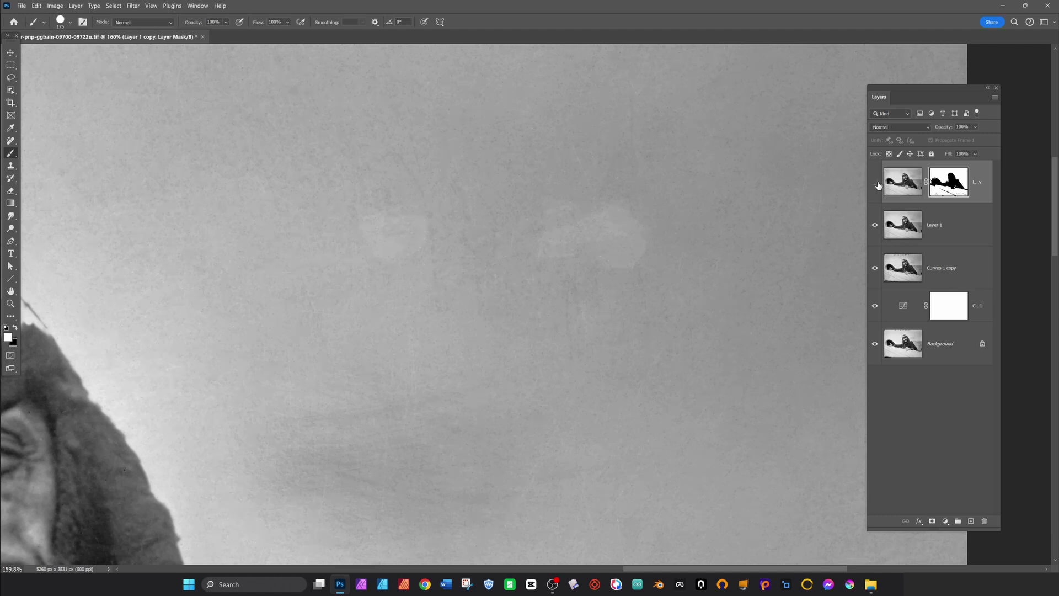
# Step: Try to heal the pale blotches and dark smudge in the sky with the Remove tool on a new layer, and delete that layer
pyautogui.click(972, 521)
pyautogui.click(10, 140)
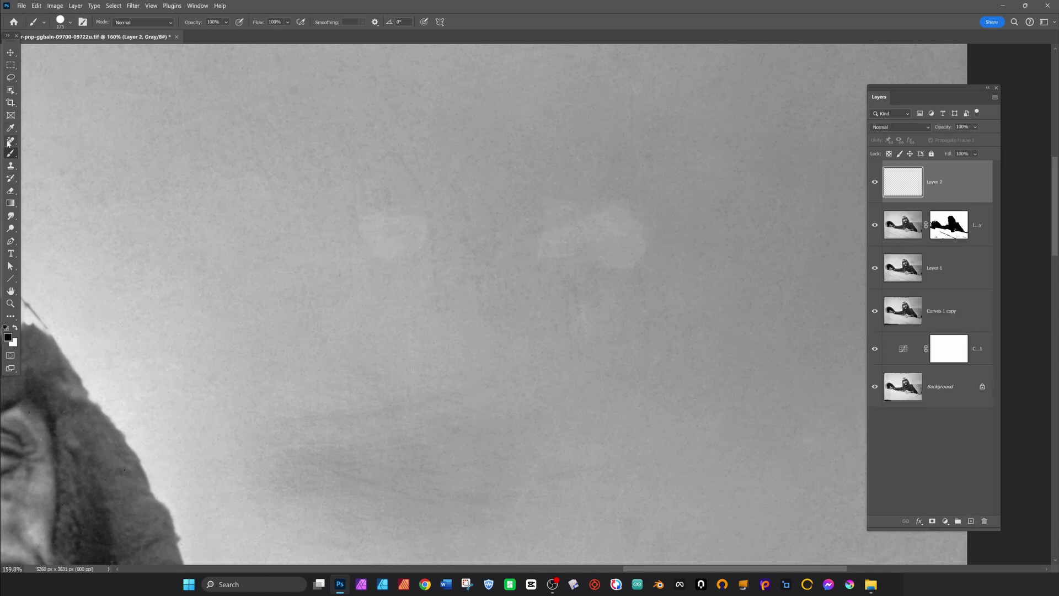
pyautogui.moveTo(397, 232); pyautogui.dragTo(383, 251)
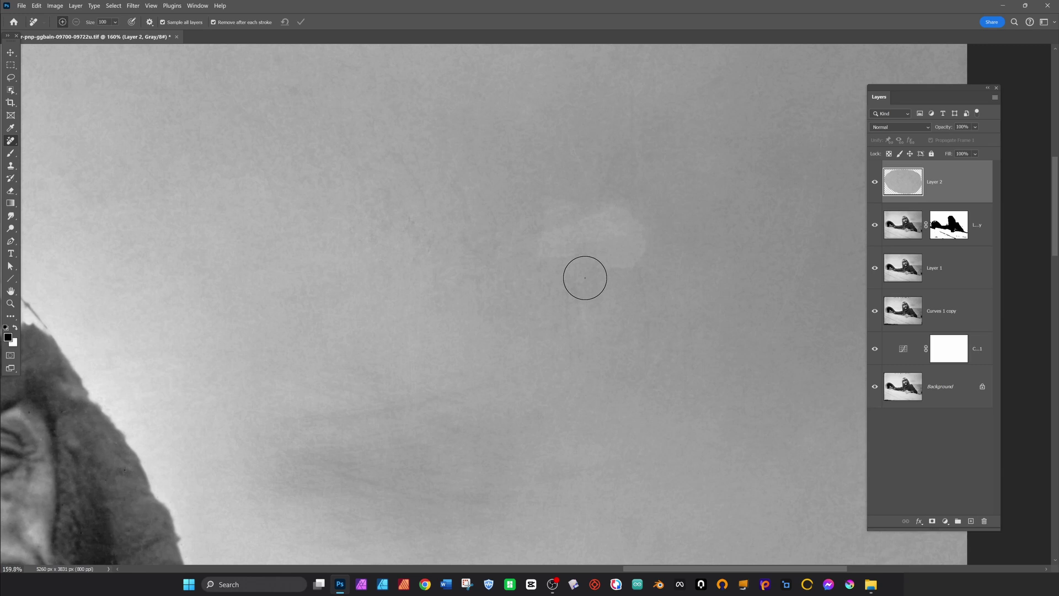
pyautogui.moveTo(621, 220); pyautogui.dragTo(622, 220)
pyautogui.moveTo(477, 381)
pyautogui.mouseDown()
pyautogui.moveTo(304, 416)
pyautogui.moveTo(383, 504)
pyautogui.moveTo(420, 414)
pyautogui.mouseUp()
pyautogui.scroll(-6, 480, 347)
pyautogui.moveTo(527, 359); pyautogui.dragTo(568, 280)
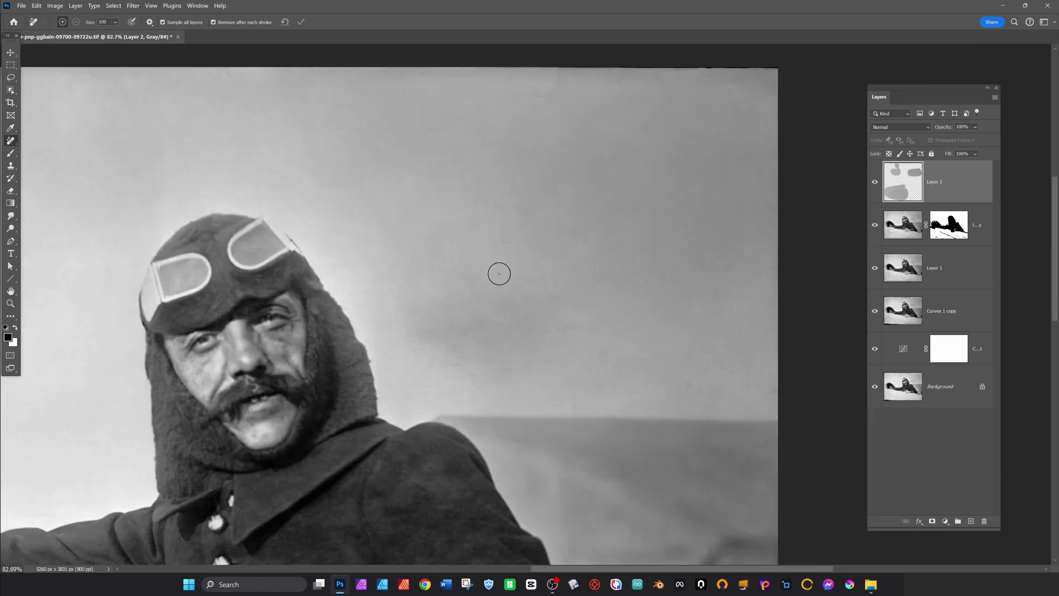
pyautogui.moveTo(456, 295); pyautogui.dragTo(457, 342)
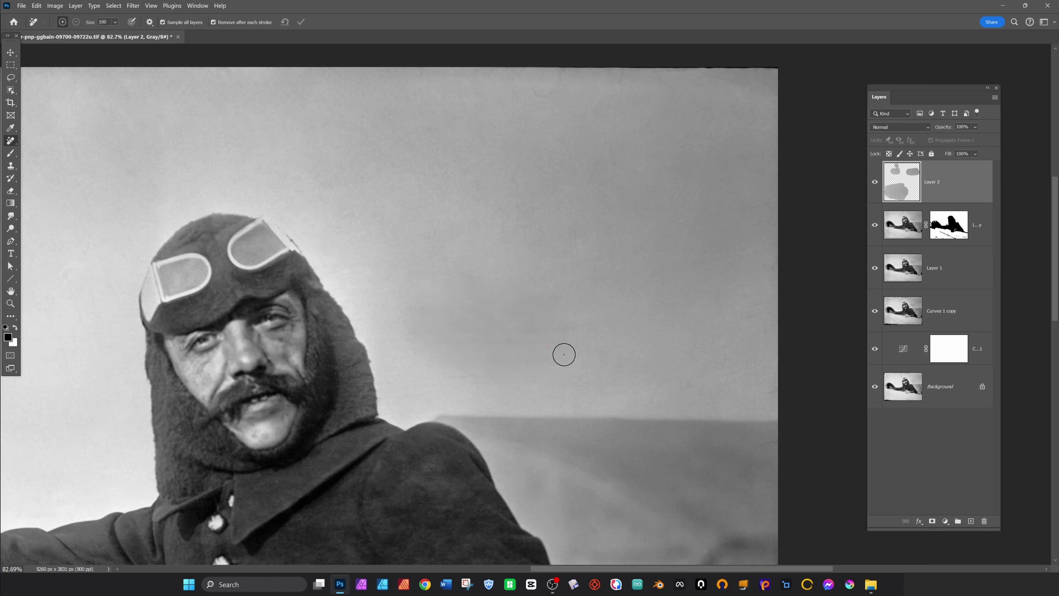
pyautogui.click(982, 522)
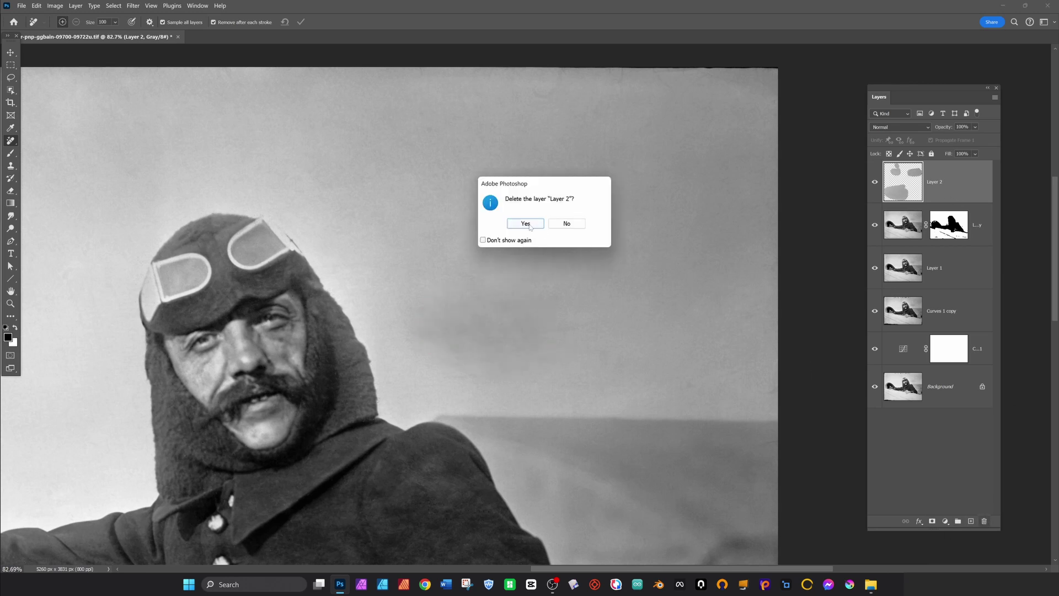
pyautogui.click(525, 224)
# Step: Duplicate all the layers and merge the duplicates into a single layer on top of the stack
pyautogui.keyDown('shift'); pyautogui.click(941, 349); pyautogui.keyUp('shift')
pyautogui.hotkey('ctrl', 'j')
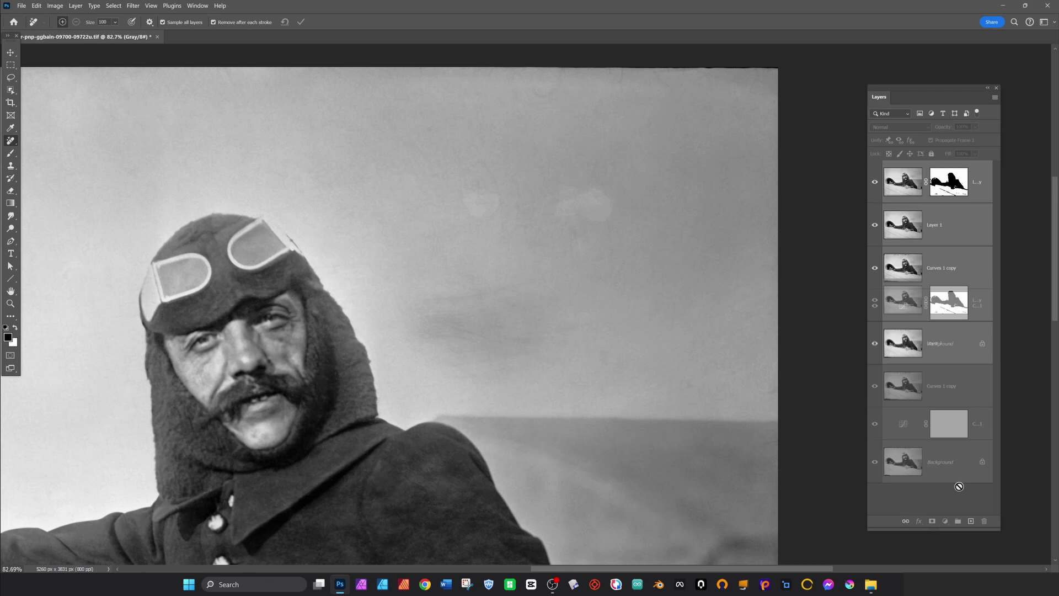
pyautogui.rightClick(958, 485)
pyautogui.click(979, 522)
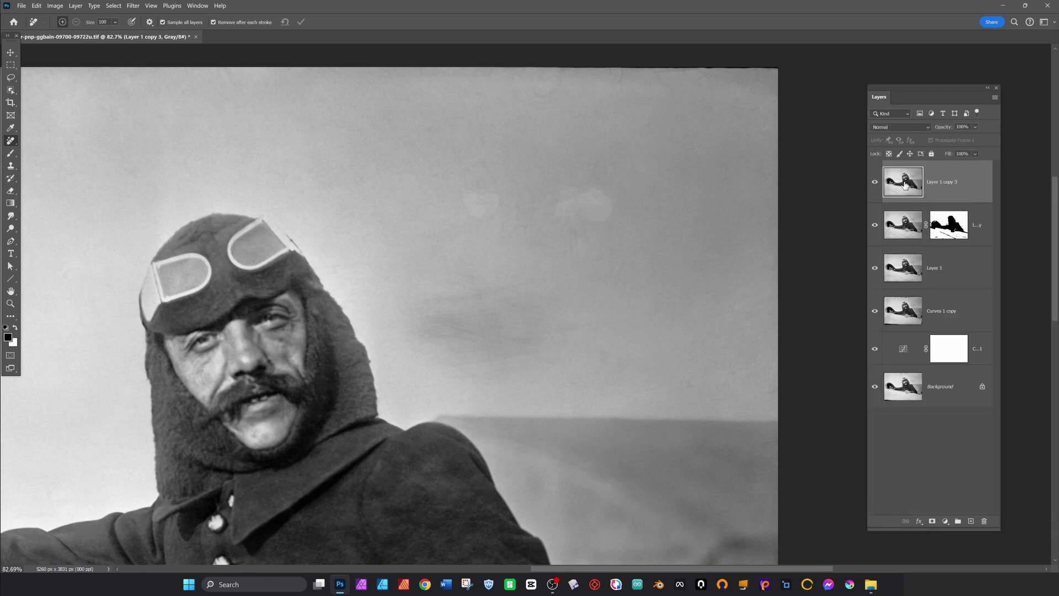
# Step: Replace the two pale blotches in the sky beside the hood with clean sky using the Patch tool
pyautogui.rightClick(12, 145)
pyautogui.click(50, 168)
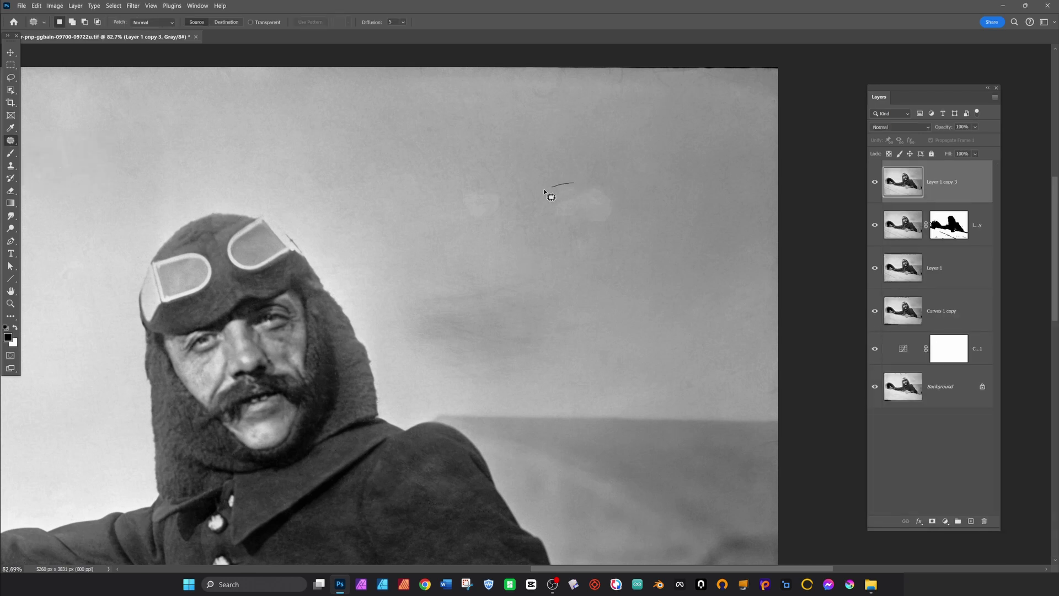
pyautogui.moveTo(616, 189); pyautogui.dragTo(556, 183)
pyautogui.moveTo(658, 308)
pyautogui.mouseDown()
pyautogui.moveTo(697, 343)
pyautogui.moveTo(645, 307)
pyautogui.mouseUp()
pyautogui.hotkey('ctrl', 'd')
pyautogui.scroll(3, 473, 192)
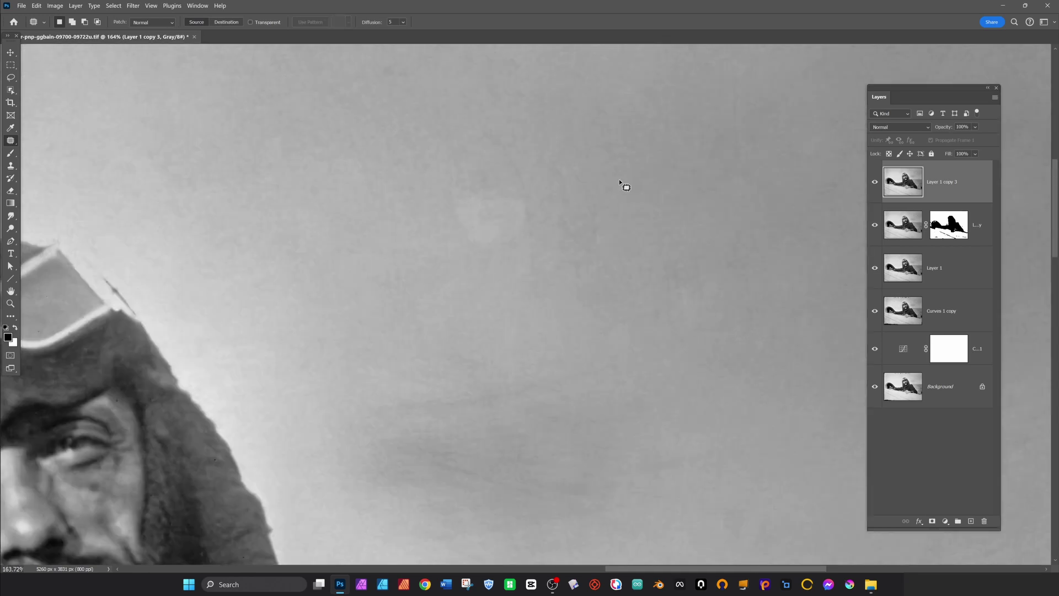
pyautogui.moveTo(620, 182); pyautogui.dragTo(495, 248)
pyautogui.moveTo(411, 179); pyautogui.dragTo(618, 364)
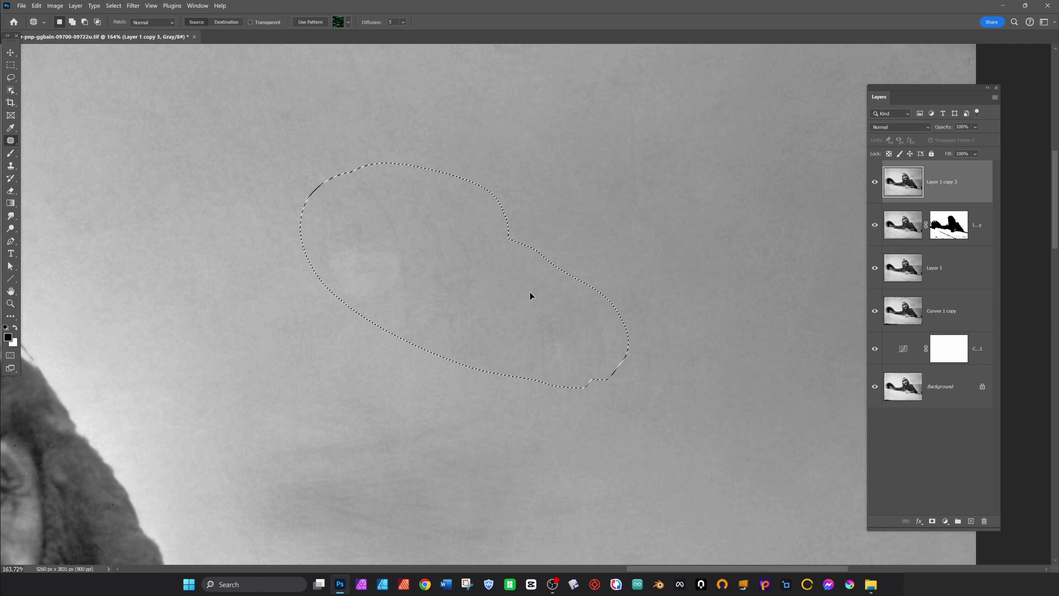
pyautogui.moveTo(532, 295); pyautogui.dragTo(728, 273)
pyautogui.hotkey('ctrl', 'd')
# Step: Patch the dark smudge in the sky between the hood and the photo's right edge with clean sky
pyautogui.moveTo(678, 378); pyautogui.dragTo(628, 187)
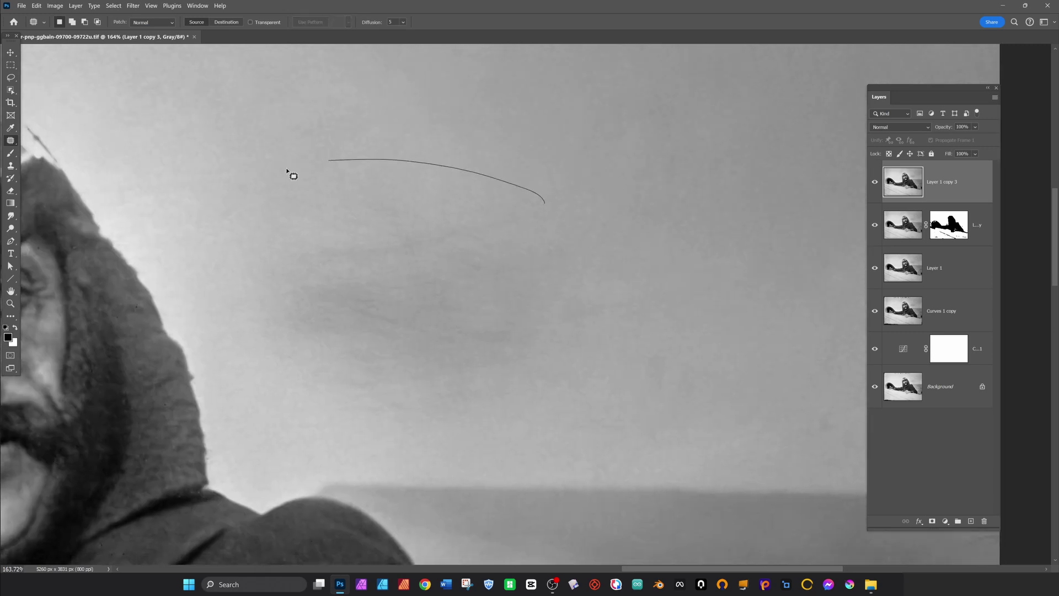
pyautogui.moveTo(317, 441)
pyautogui.mouseDown()
pyautogui.moveTo(584, 220)
pyautogui.moveTo(343, 144)
pyautogui.mouseUp()
pyautogui.moveTo(392, 348); pyautogui.dragTo(719, 143)
pyautogui.hotkey('ctrl', 'd')
# Step: Compare the sky beside the hood before and after patching by toggling the merged layer's visibility
pyautogui.click(875, 182)
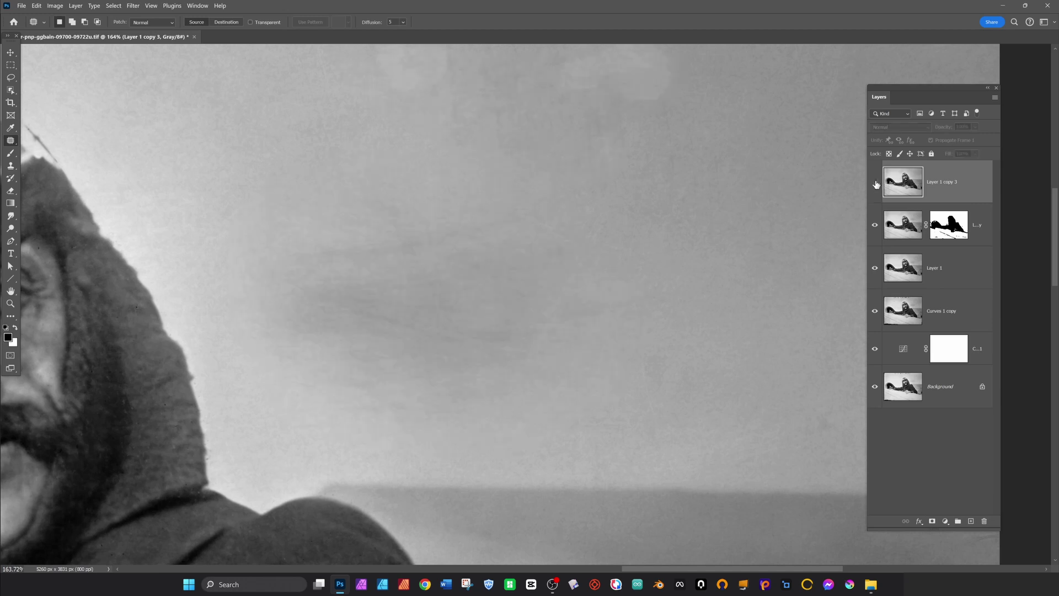
pyautogui.click(875, 182)
pyautogui.click(875, 182)
pyautogui.click(875, 182)
pyautogui.scroll(-5, 739, 229)
pyautogui.scroll(-3, 739, 229)
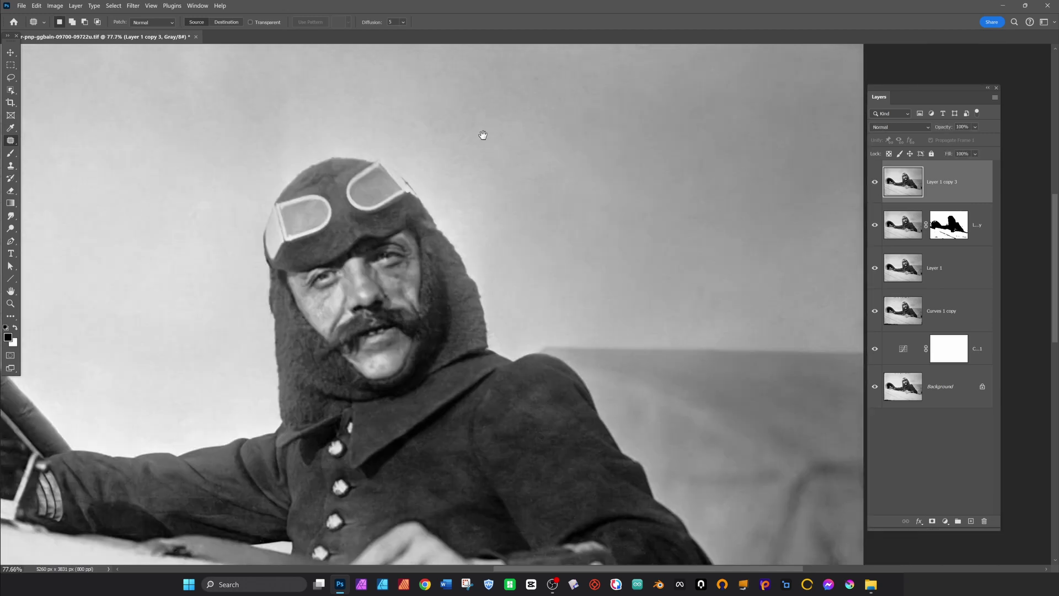
# Step: Patch the uneven spots in the upper-left sky and the dark streak along the photo's left edge with clean sky
pyautogui.moveTo(482, 135); pyautogui.dragTo(773, 209)
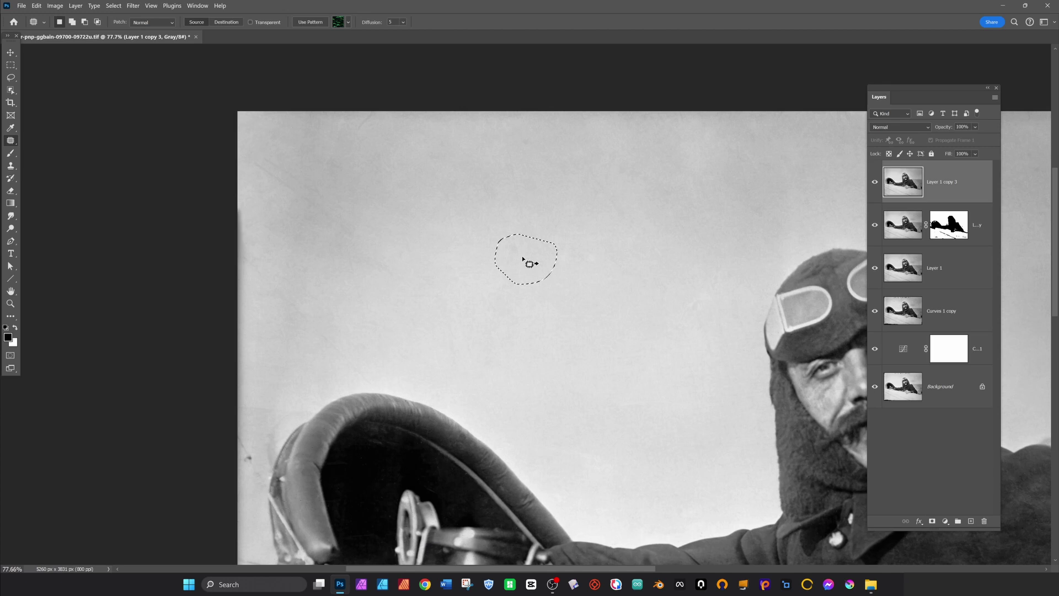
pyautogui.moveTo(302, 224)
pyautogui.mouseDown()
pyautogui.moveTo(303, 161)
pyautogui.moveTo(540, 203)
pyautogui.mouseUp()
pyautogui.hotkey('ctrl', 'd')
pyautogui.moveTo(374, 150); pyautogui.dragTo(456, 243)
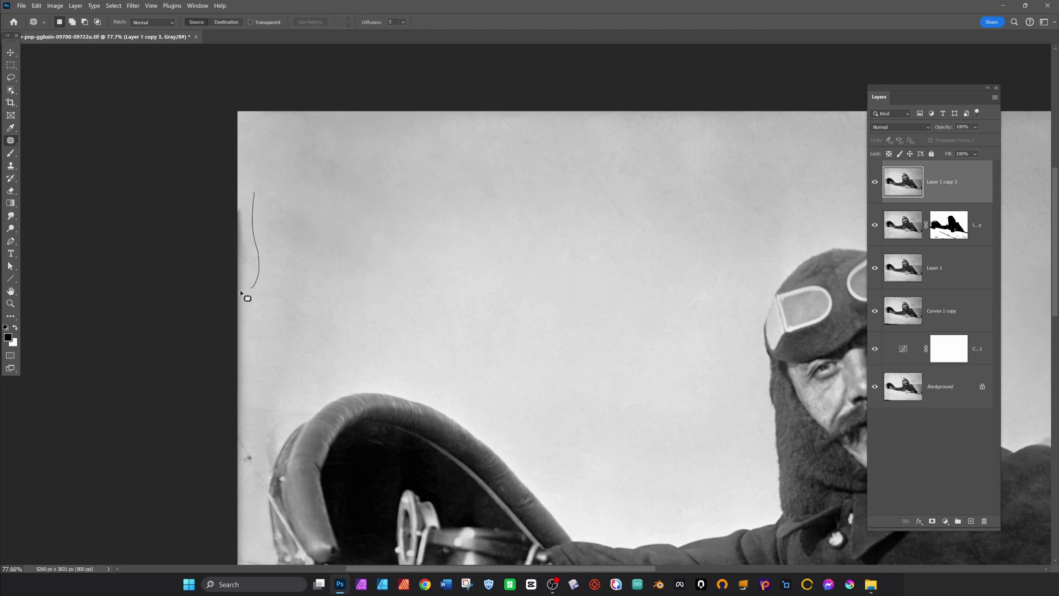
pyautogui.moveTo(256, 240); pyautogui.dragTo(414, 240)
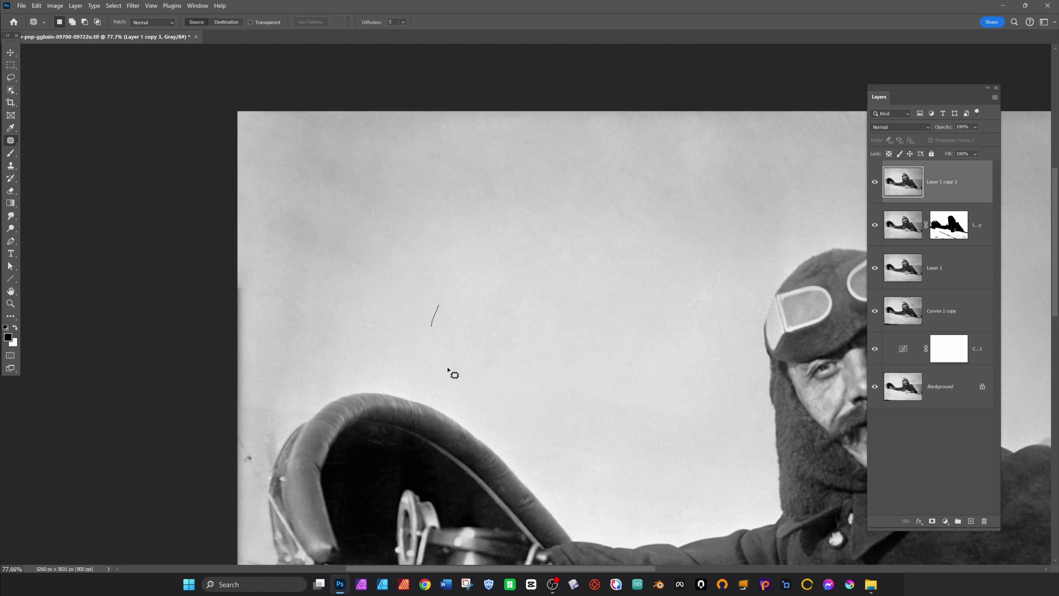
# Step: Patch the uneven sky area just above the cockpit cowl with a smoother area nearer the man
pyautogui.moveTo(448, 369); pyautogui.dragTo(498, 287)
pyautogui.moveTo(513, 320); pyautogui.dragTo(593, 292)
pyautogui.moveTo(335, 394); pyautogui.dragTo(450, 229)
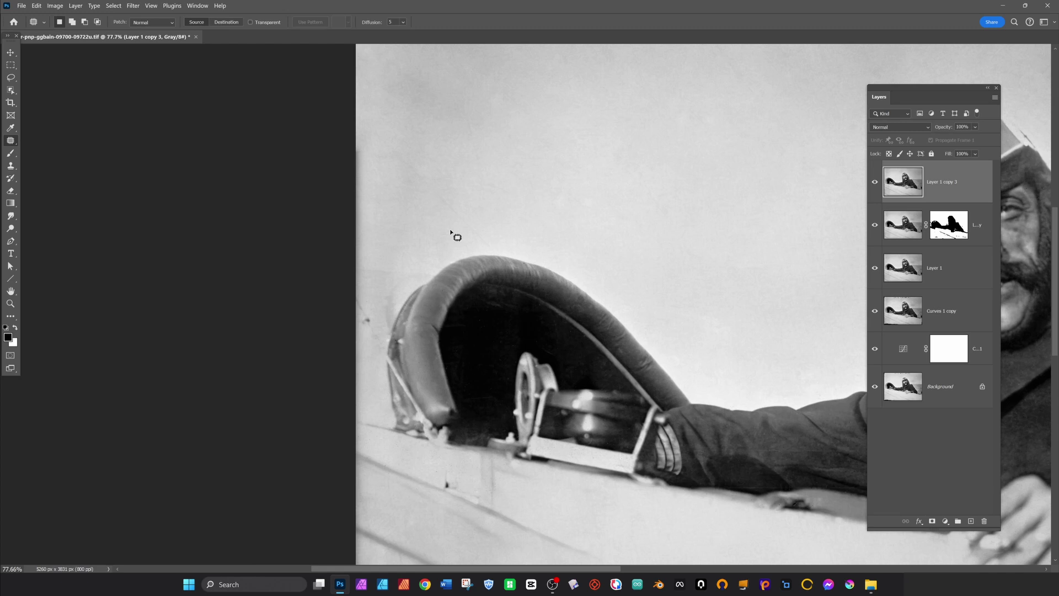
# Step: Patch the large blotchy areas in the upper-left sky and above the cap with smooth sky from beside the hood
pyautogui.scroll(-3, 451, 232)
pyautogui.moveTo(663, 289); pyautogui.dragTo(415, 241)
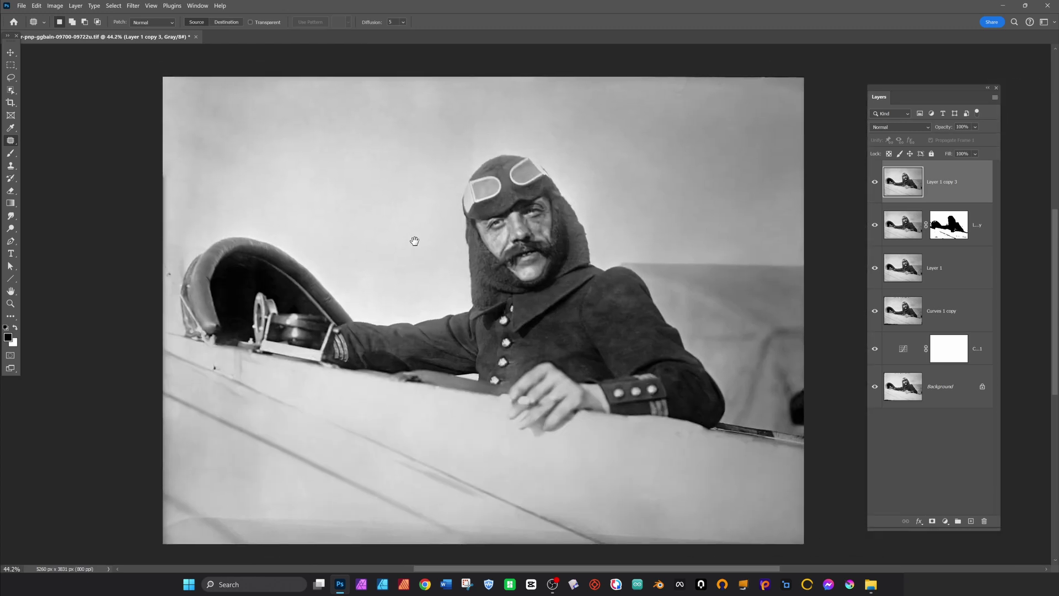
pyautogui.moveTo(218, 174); pyautogui.dragTo(264, 144)
pyautogui.moveTo(245, 126)
pyautogui.mouseDown()
pyautogui.moveTo(366, 177)
pyautogui.moveTo(662, 170)
pyautogui.moveTo(644, 149)
pyautogui.mouseUp()
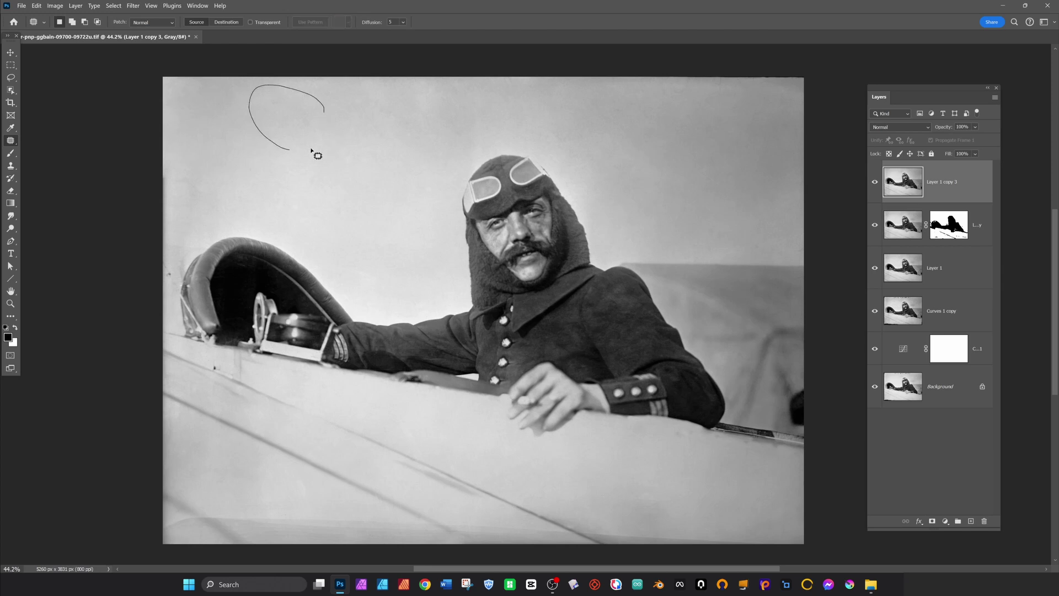
pyautogui.moveTo(312, 150); pyautogui.dragTo(324, 112)
pyautogui.moveTo(287, 118); pyautogui.dragTo(651, 188)
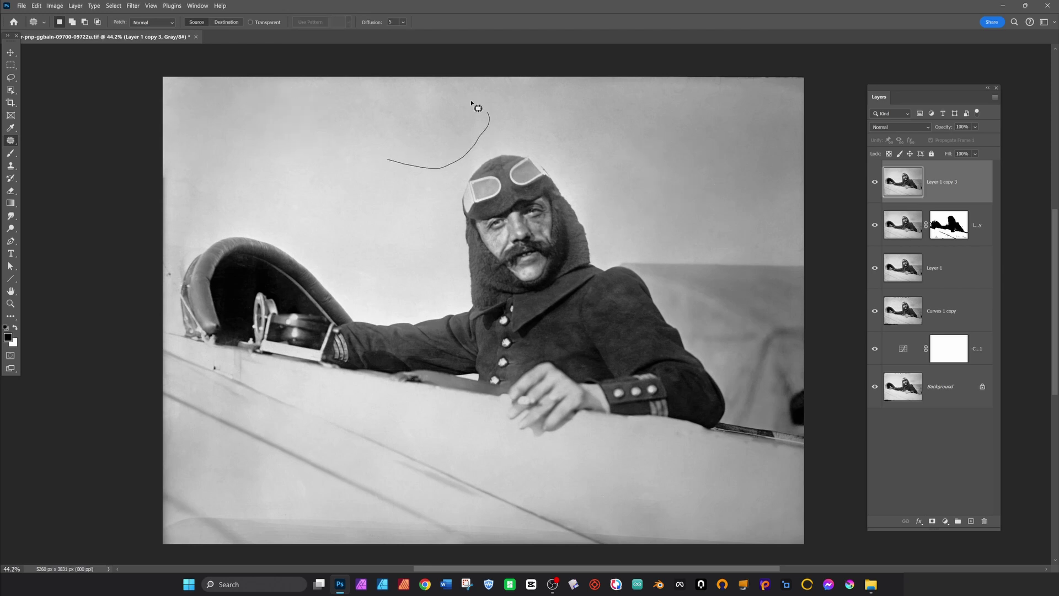
pyautogui.moveTo(471, 103); pyautogui.dragTo(382, 130)
pyautogui.moveTo(463, 130)
pyautogui.mouseDown()
pyautogui.moveTo(505, 134)
pyautogui.moveTo(657, 198)
pyautogui.mouseUp()
pyautogui.hotkey('ctrl', 'd')
# Step: Patch the right-hand sky and the dark sliver along the photo's top-right edge with clean sky
pyautogui.moveTo(770, 253); pyautogui.dragTo(742, 219)
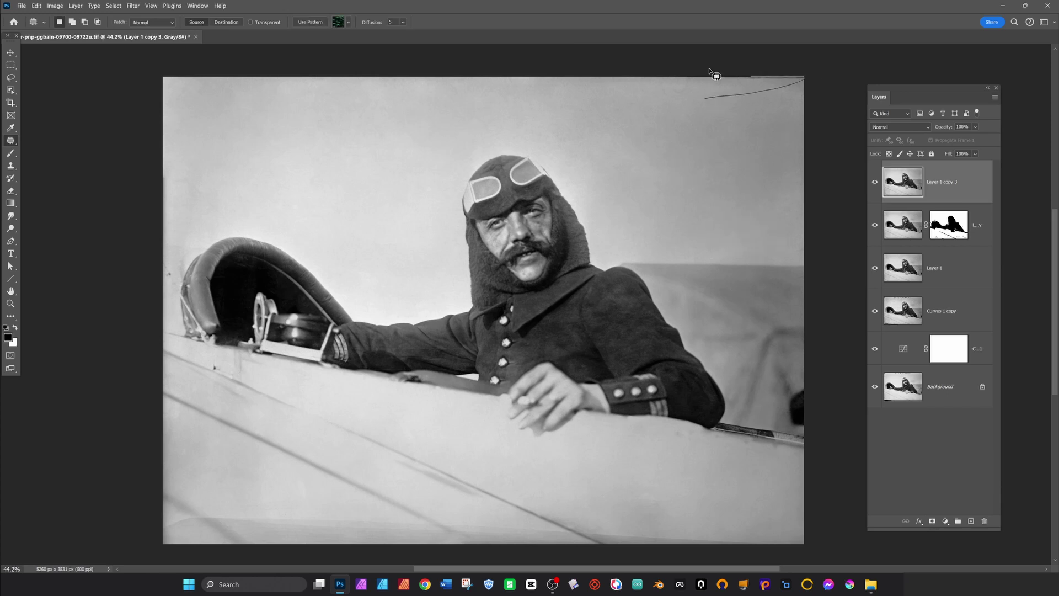
pyautogui.moveTo(685, 92); pyautogui.dragTo(664, 154)
pyautogui.hotkey('ctrl', 'd')
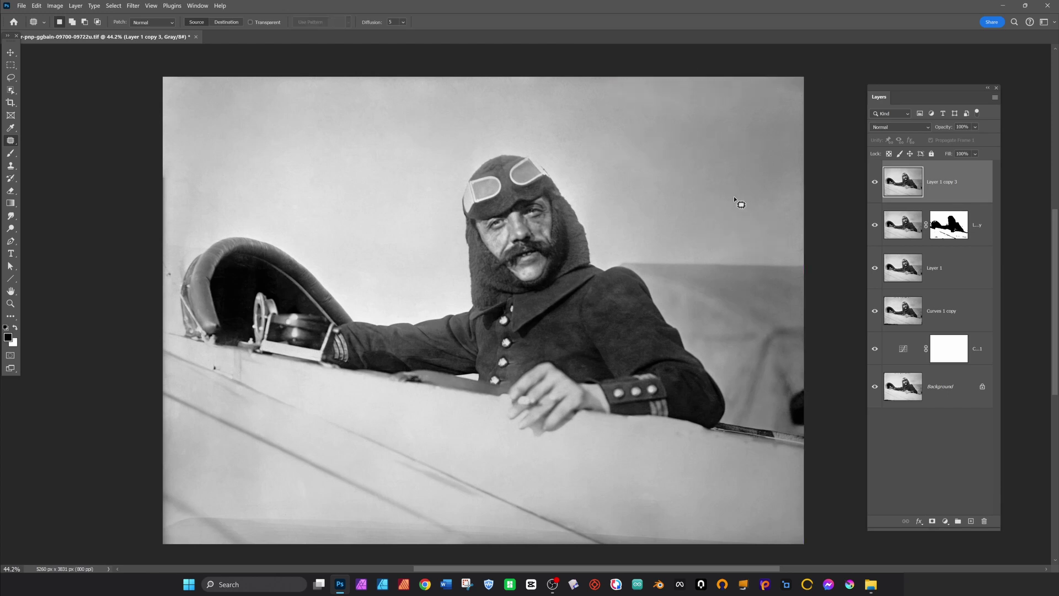
# Step: Toggle the merged patch layer's visibility to compare the whole photo before and after the sky repairs
pyautogui.click(874, 183)
pyautogui.click(875, 183)
pyautogui.click(875, 183)
pyautogui.click(875, 184)
pyautogui.click(875, 183)
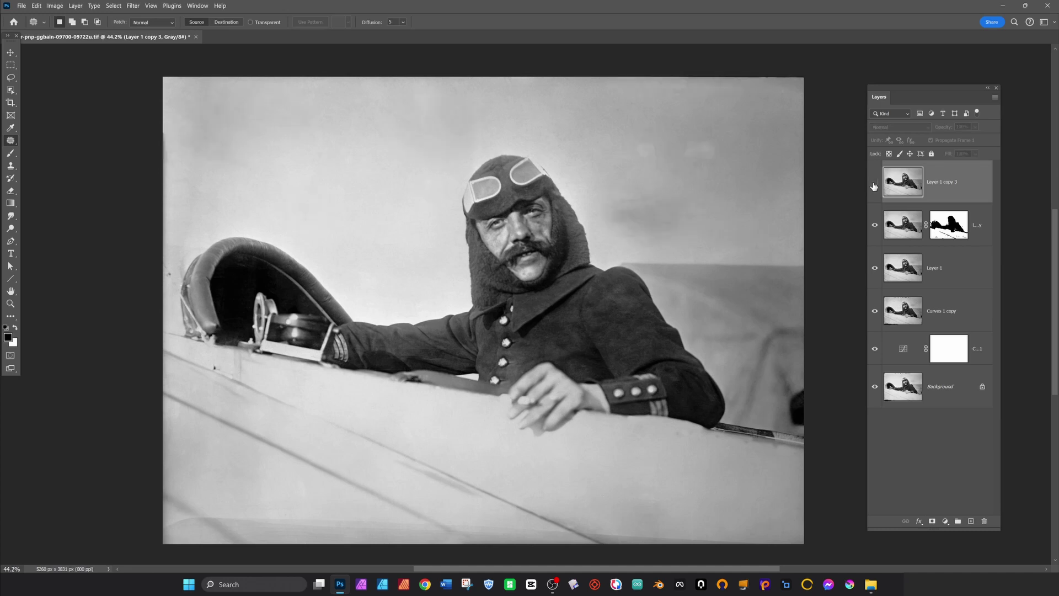
pyautogui.click(875, 185)
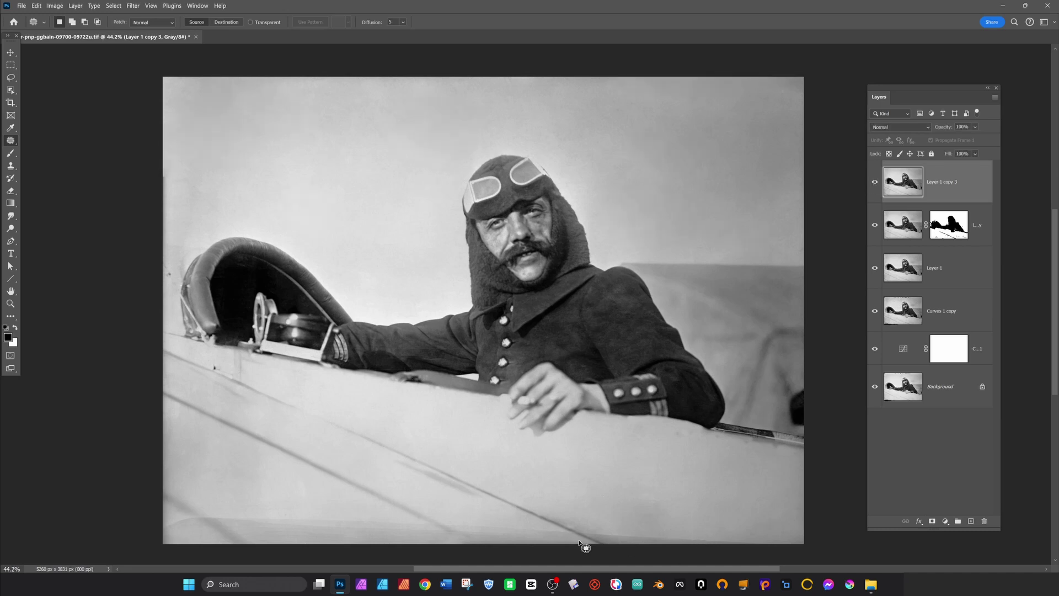
# Step: Patch the uneven sky near the photo's left edge, above the cockpit hood, with cleaner sky beside it
pyautogui.scroll(-2, 307, 428)
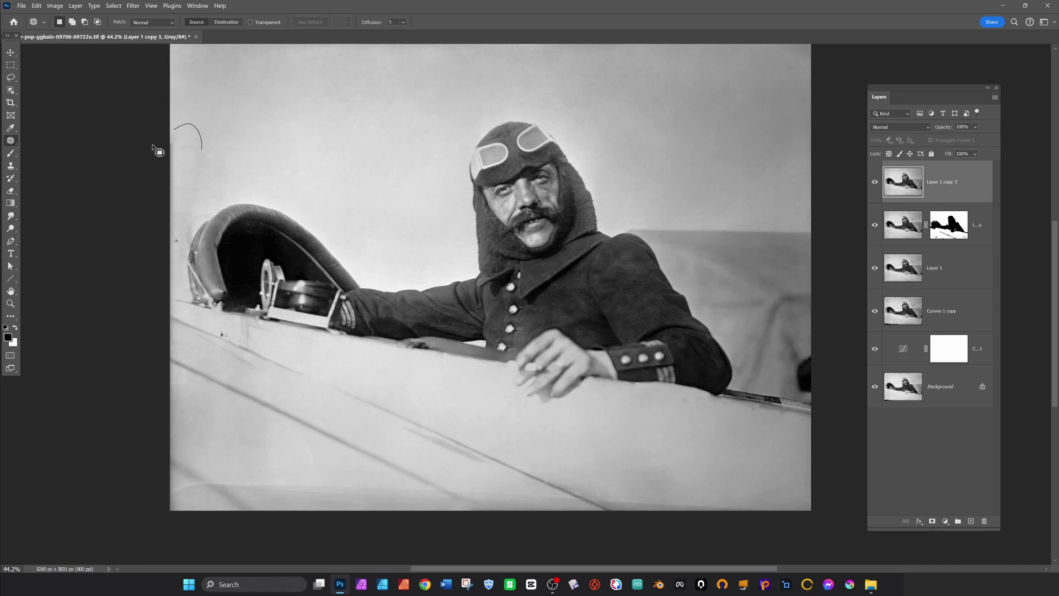
pyautogui.moveTo(153, 146); pyautogui.dragTo(196, 179)
pyautogui.moveTo(199, 154); pyautogui.dragTo(273, 138)
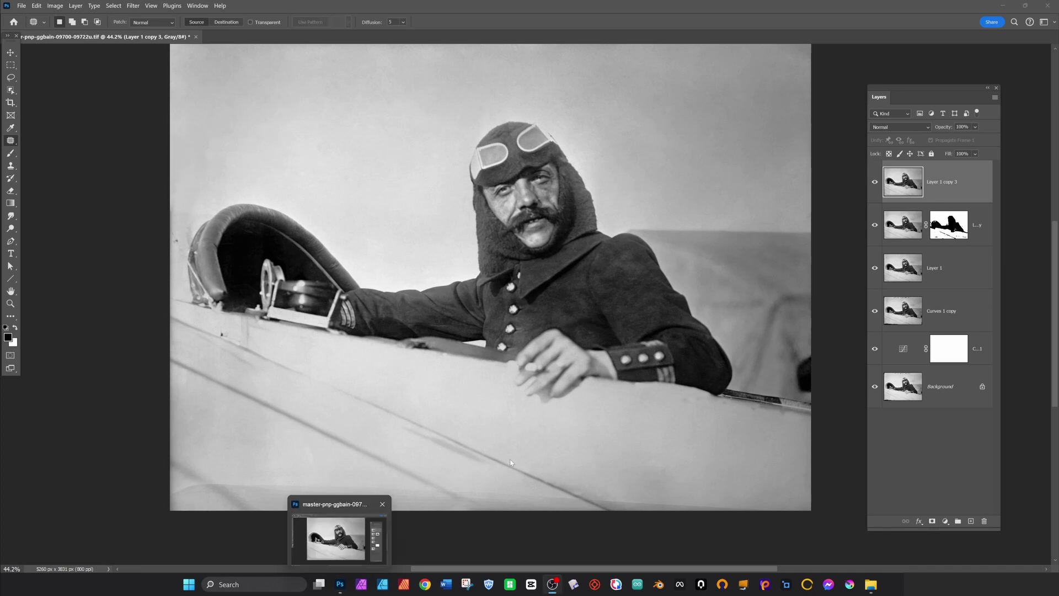
pyautogui.click(340, 585)
# Step: Add a Levels adjustment layer with the midtones at 2.56 and invert its mask to black
pyautogui.moveTo(531, 410); pyautogui.dragTo(530, 353)
pyautogui.scroll(2, 365, 507)
pyautogui.scroll(-3, 328, 455)
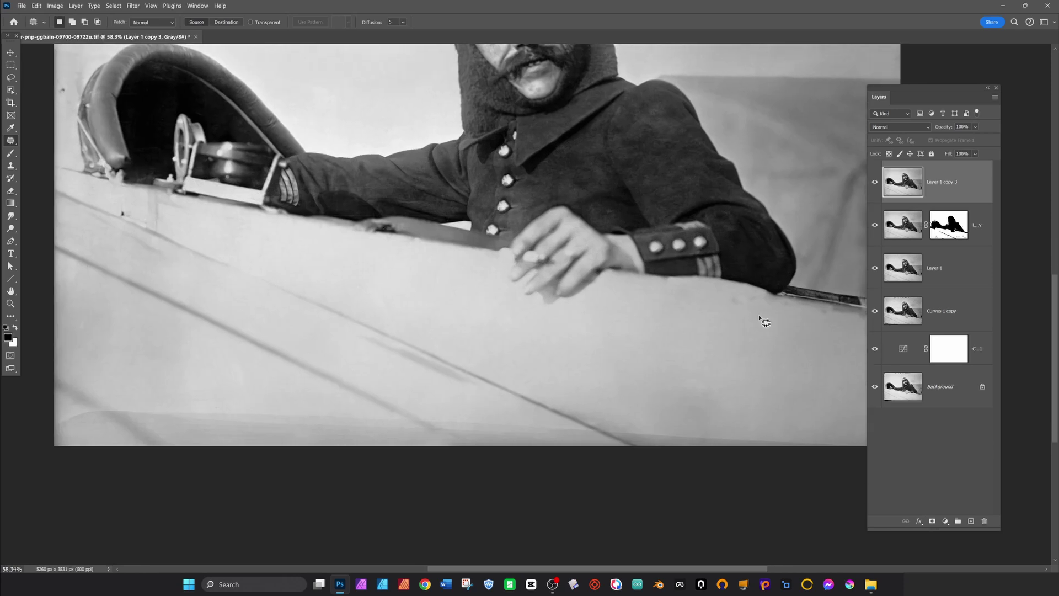
pyautogui.click(952, 522)
pyautogui.click(966, 390)
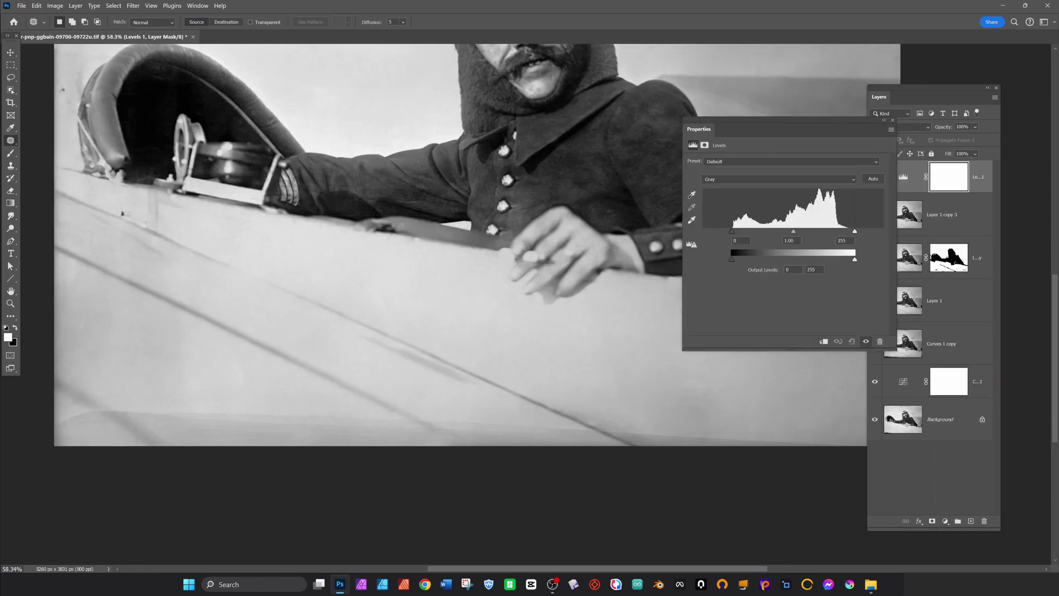
pyautogui.moveTo(796, 233); pyautogui.dragTo(754, 240)
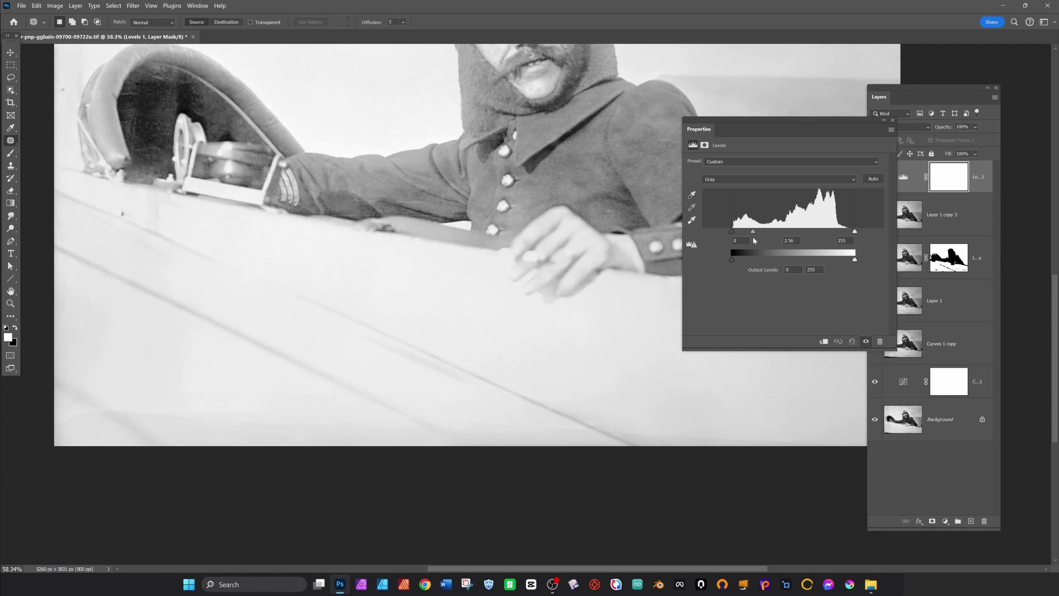
pyautogui.click(929, 178)
pyautogui.hotkey('ctrl', 'i')
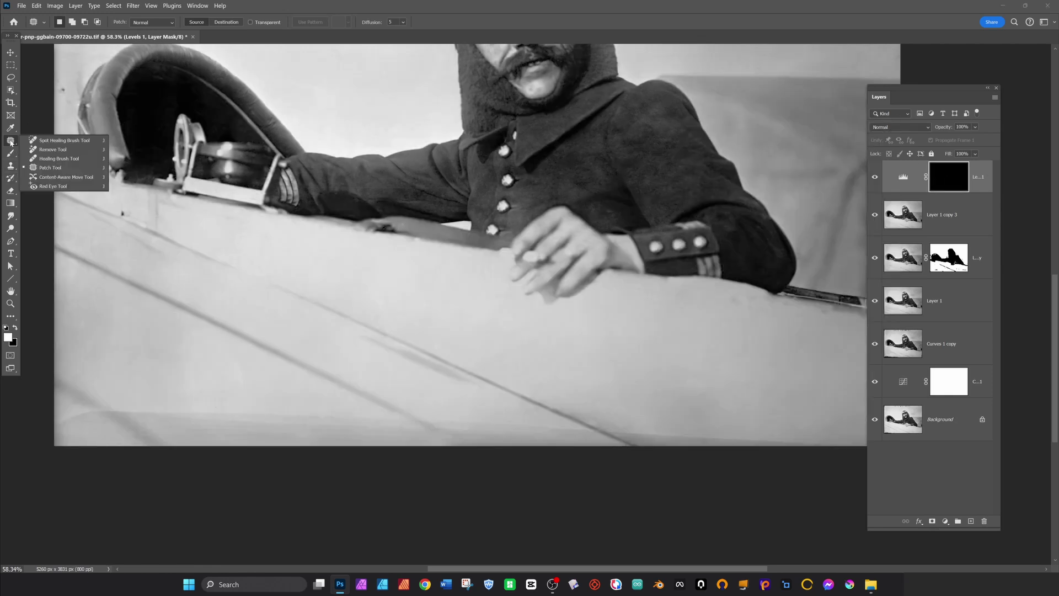
# Step: Lasso the darker strip along the photo's bottom edge, fill it white on the Levels mask, and set the midtones to 1.21
pyautogui.rightClick(10, 78)
pyautogui.click(44, 83)
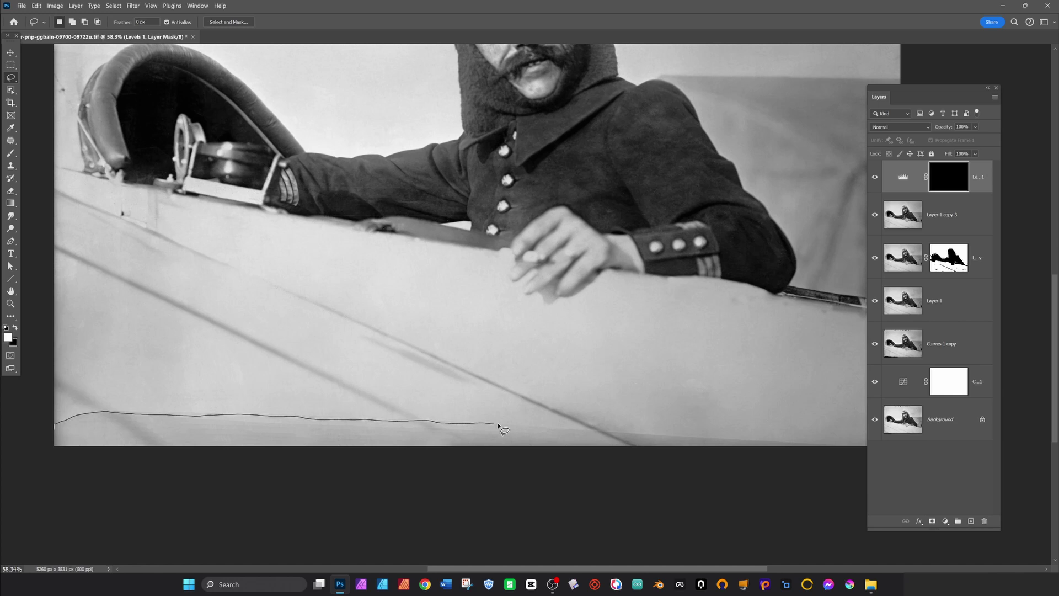
pyautogui.moveTo(731, 438); pyautogui.dragTo(265, 466)
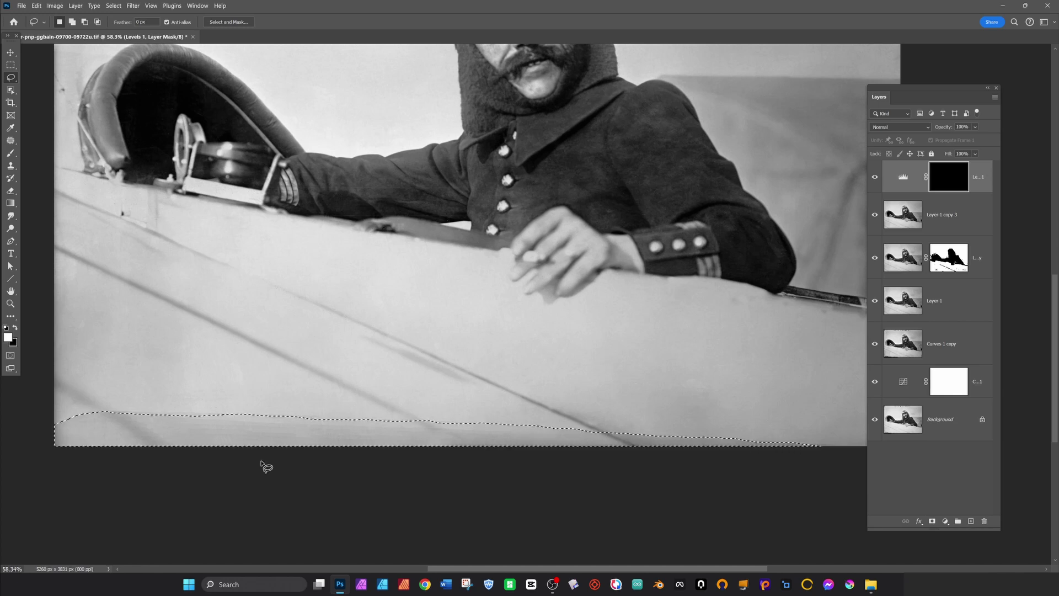
pyautogui.click(113, 5)
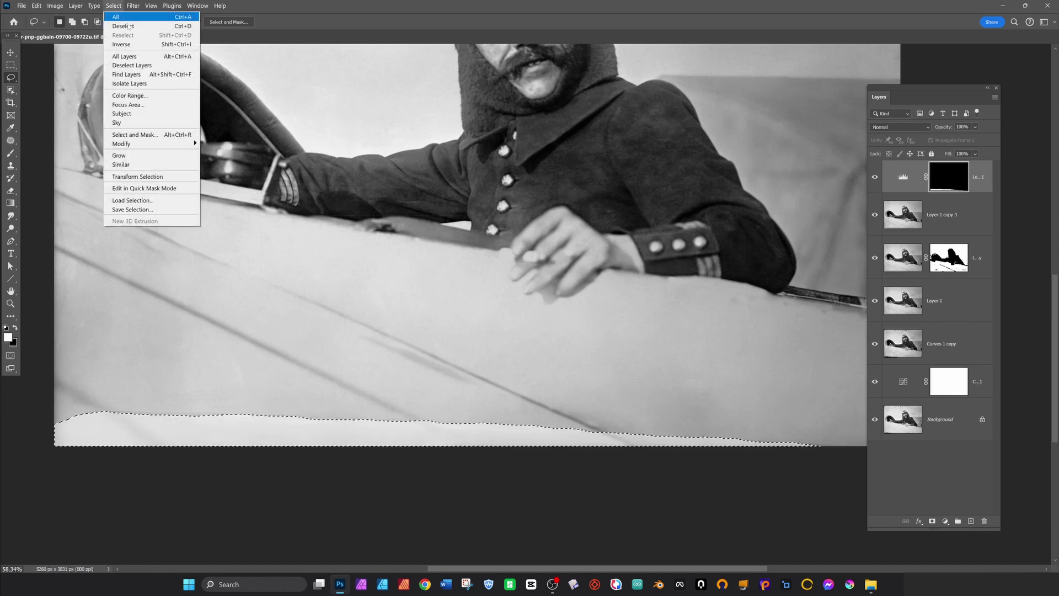
pyautogui.click(127, 26)
pyautogui.doubleClick(903, 177)
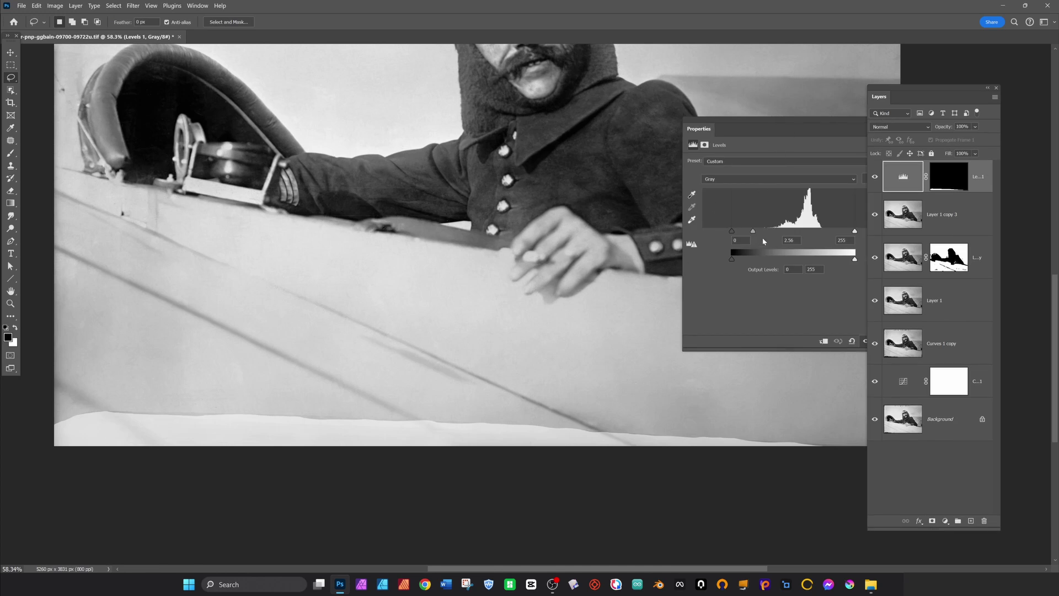
pyautogui.moveTo(754, 231); pyautogui.dragTo(789, 233)
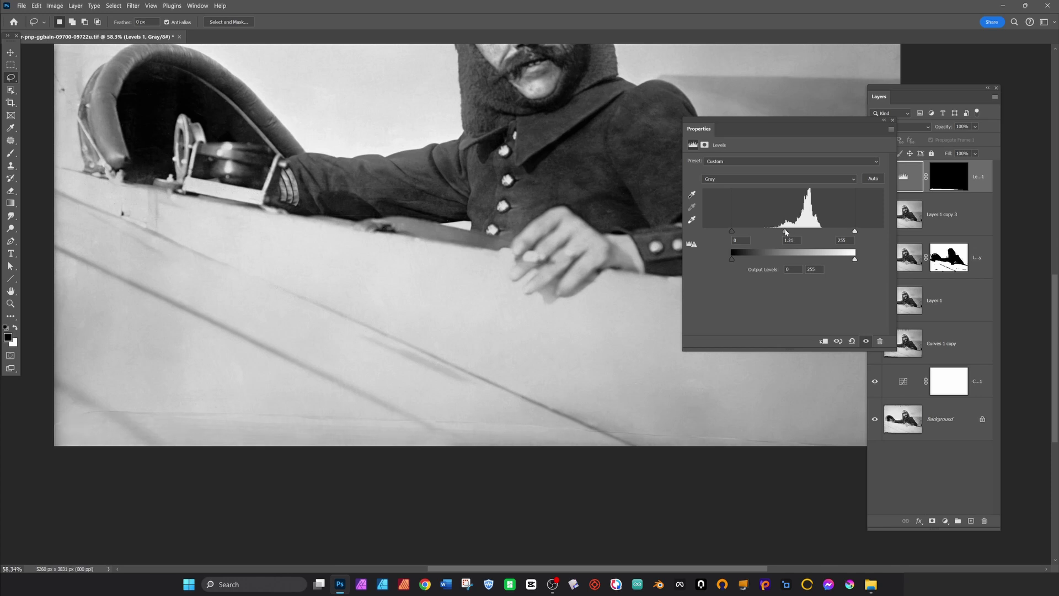
# Step: Add a new layer and use the Remove tool to erase the remaining seam along the bottom strip of the fuselage
pyautogui.click(970, 521)
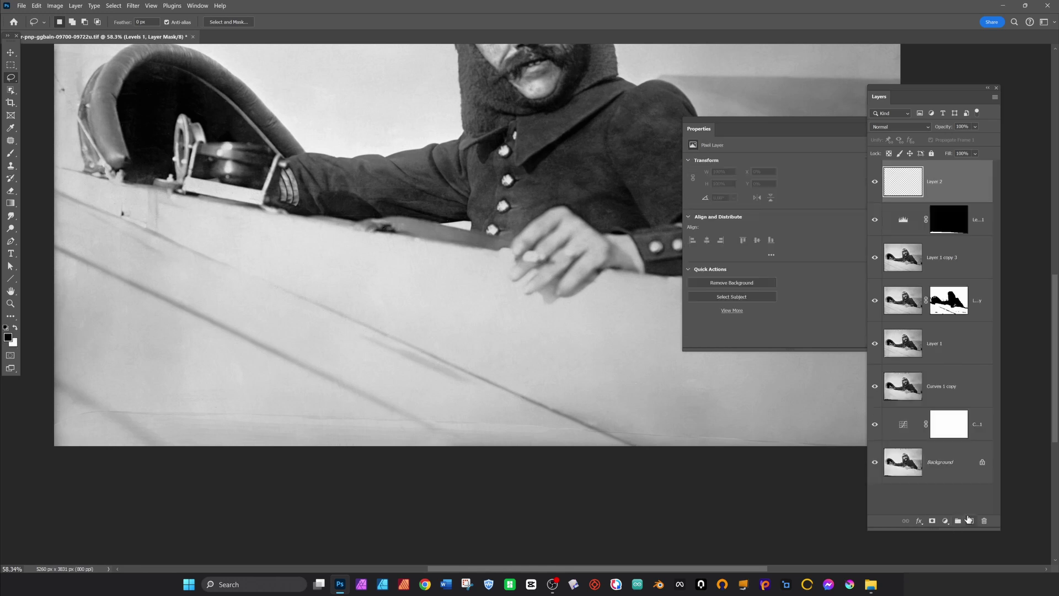
pyautogui.rightClick(11, 140)
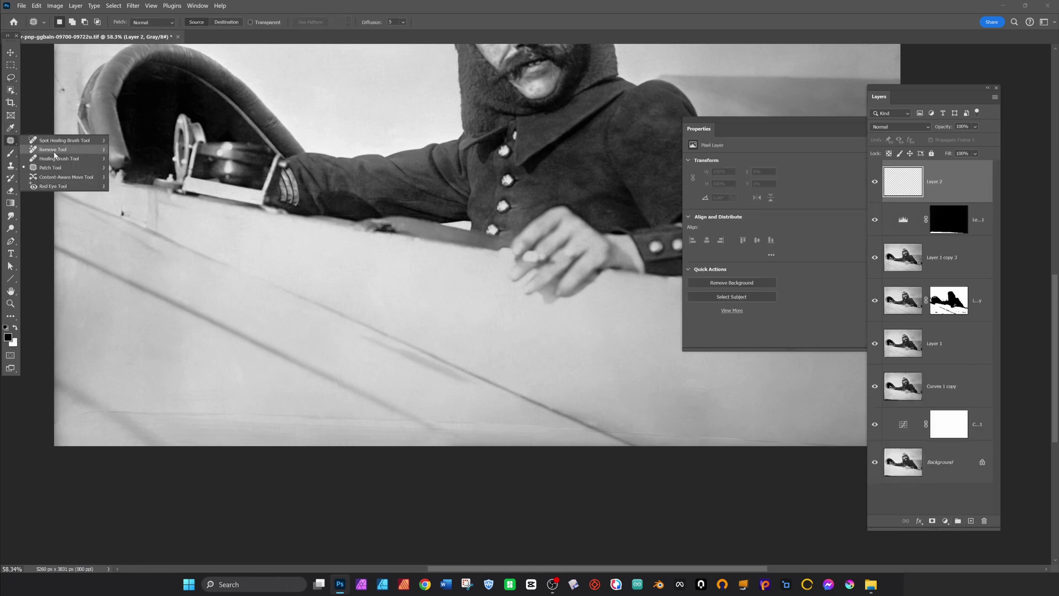
pyautogui.click(55, 149)
pyautogui.moveTo(166, 411); pyautogui.dragTo(65, 420)
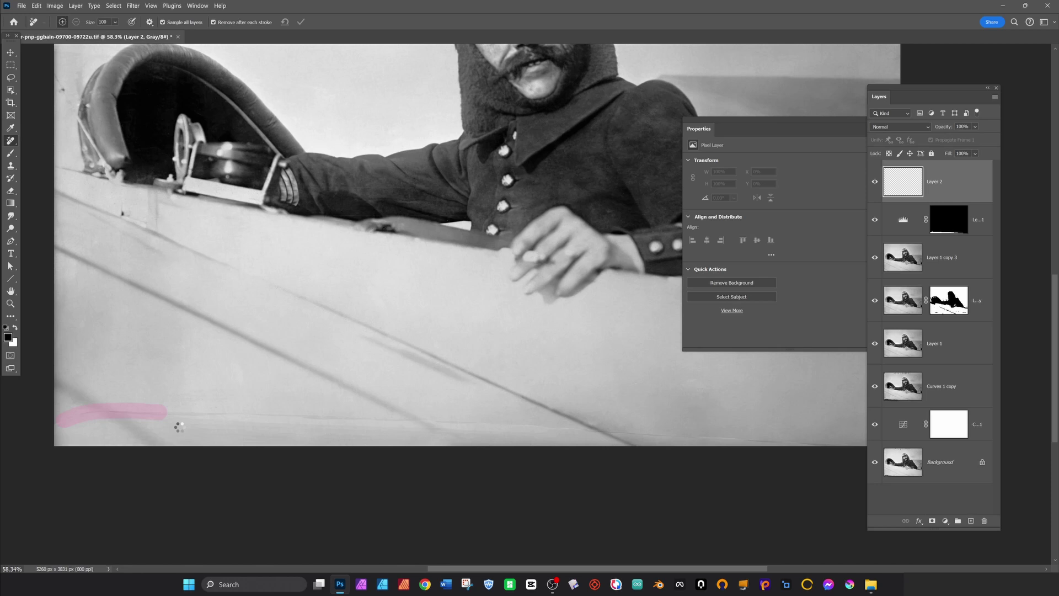
pyautogui.moveTo(132, 415); pyautogui.dragTo(572, 431)
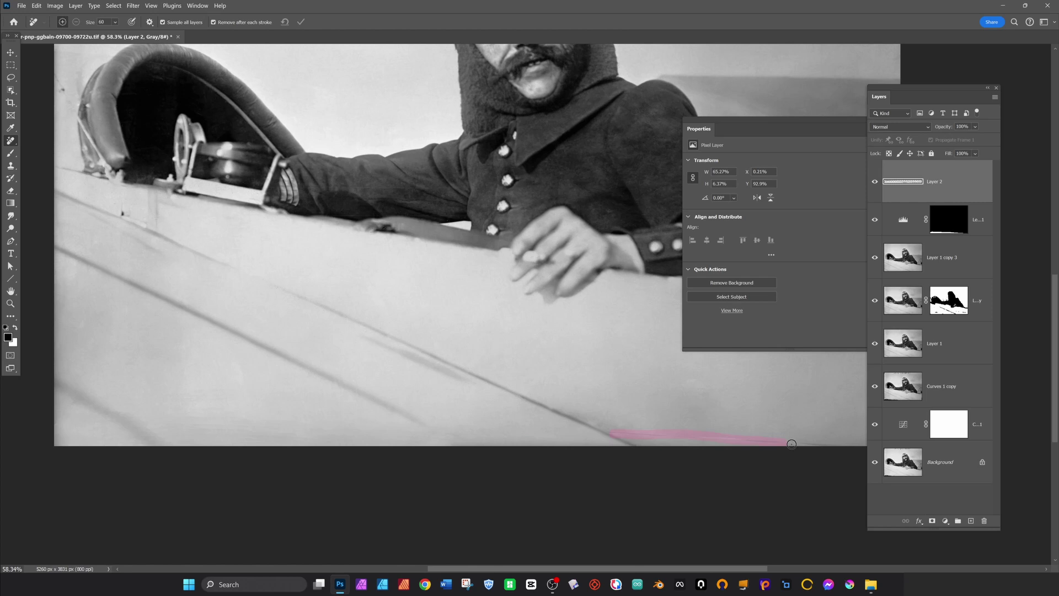
pyautogui.moveTo(717, 392)
pyautogui.mouseDown()
pyautogui.moveTo(671, 385)
pyautogui.moveTo(686, 401)
pyautogui.mouseUp()
pyautogui.moveTo(395, 424); pyautogui.dragTo(353, 424)
pyautogui.moveTo(274, 433)
pyautogui.mouseDown()
pyautogui.moveTo(302, 432)
pyautogui.moveTo(189, 425)
pyautogui.mouseUp()
# Step: Toggle all layers above the background to compare the original photo with the restoration
pyautogui.moveTo(875, 220); pyautogui.dragTo(873, 191)
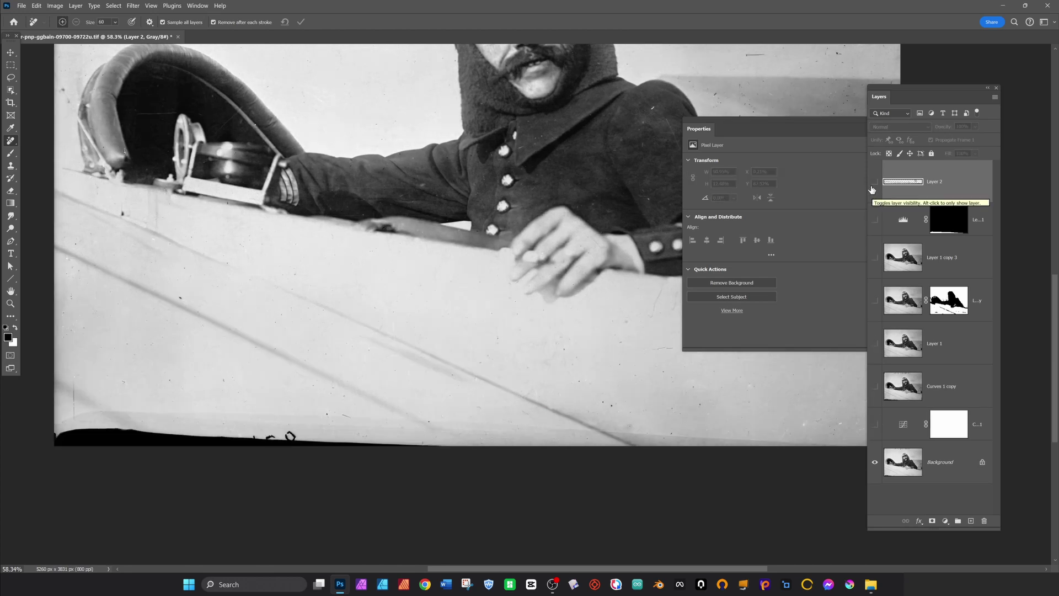
pyautogui.scroll(-3, 547, 244)
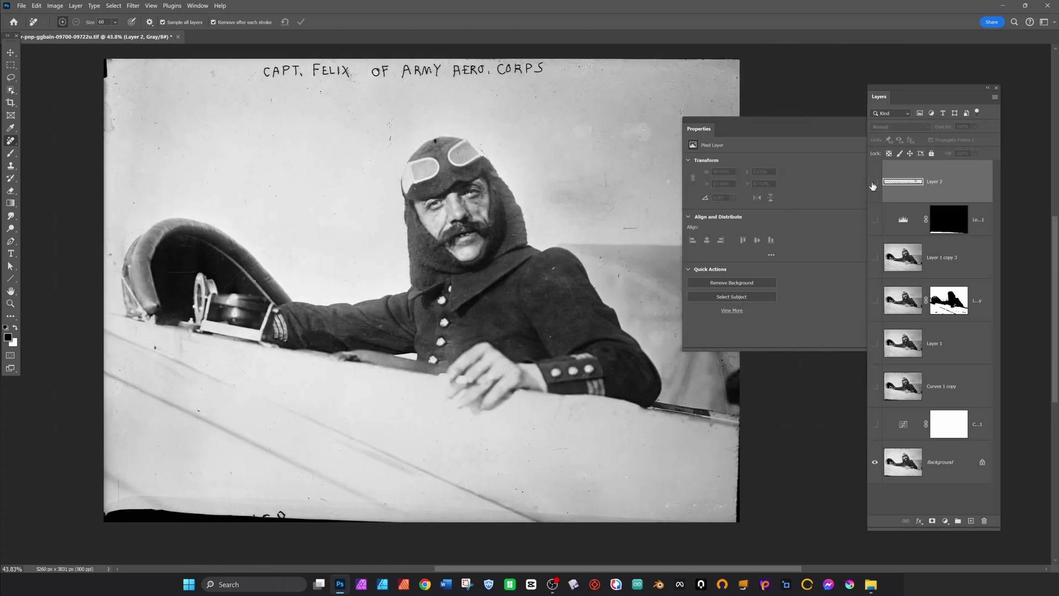
pyautogui.moveTo(874, 386); pyautogui.dragTo(876, 425)
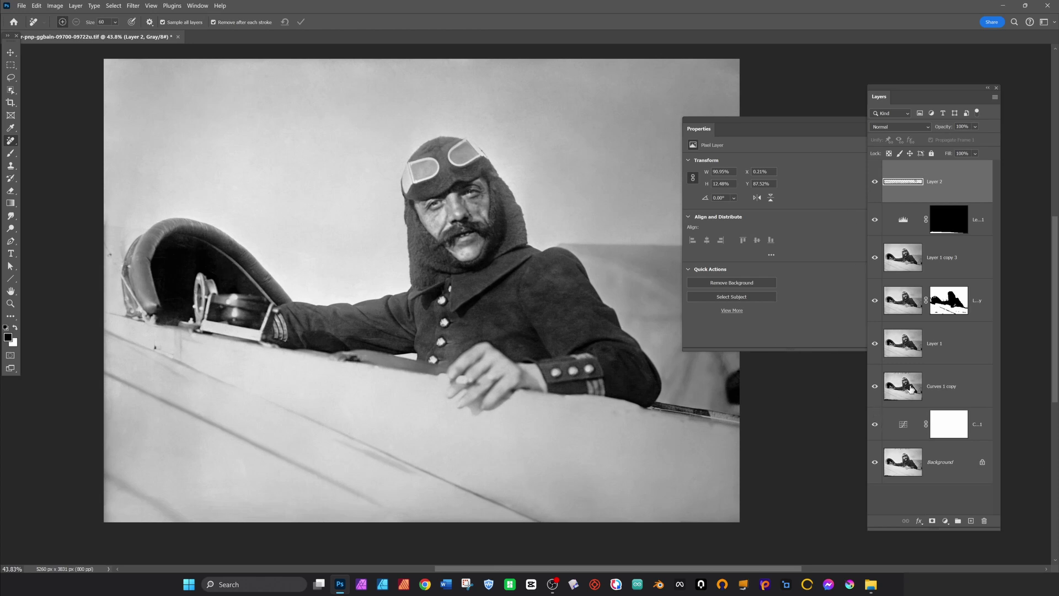
# Step: Add another new layer and remove specks from the cockpit hood's dark interior and the instrument, reducing the Remove tool to size 15
pyautogui.click(972, 521)
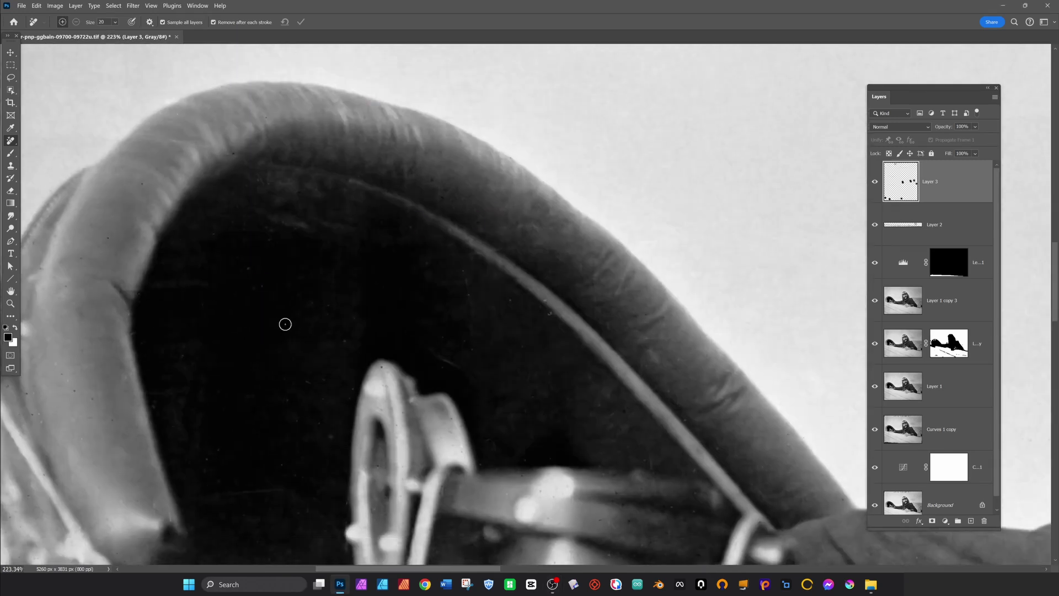
pyautogui.moveTo(187, 495); pyautogui.dragTo(280, 489)
pyautogui.click(549, 313)
pyautogui.press('[')
pyautogui.click(389, 387)
pyautogui.click(445, 488)
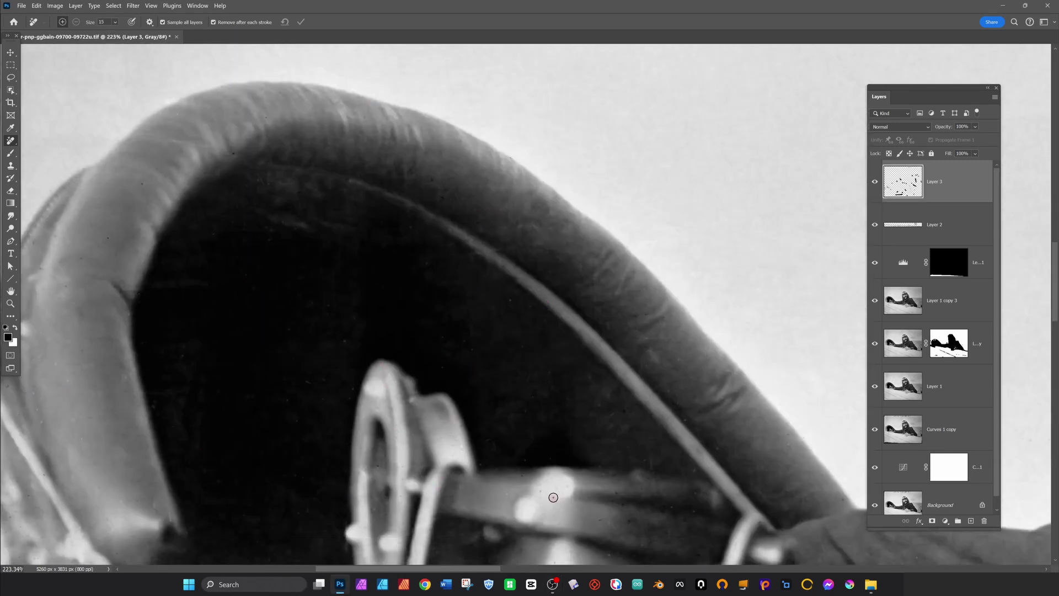
pyautogui.click(614, 523)
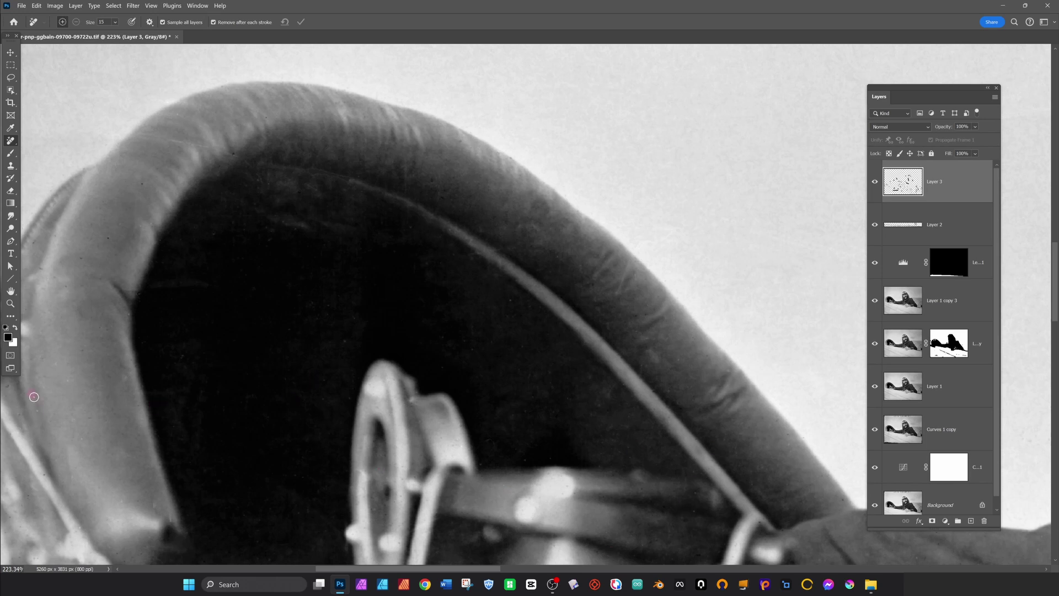
# Step: Remove the small specks around the base of the cockpit hood and on the fuselage just below it
pyautogui.moveTo(165, 200); pyautogui.dragTo(438, 230)
pyautogui.scroll(-3, 501, 210)
pyautogui.click(272, 420)
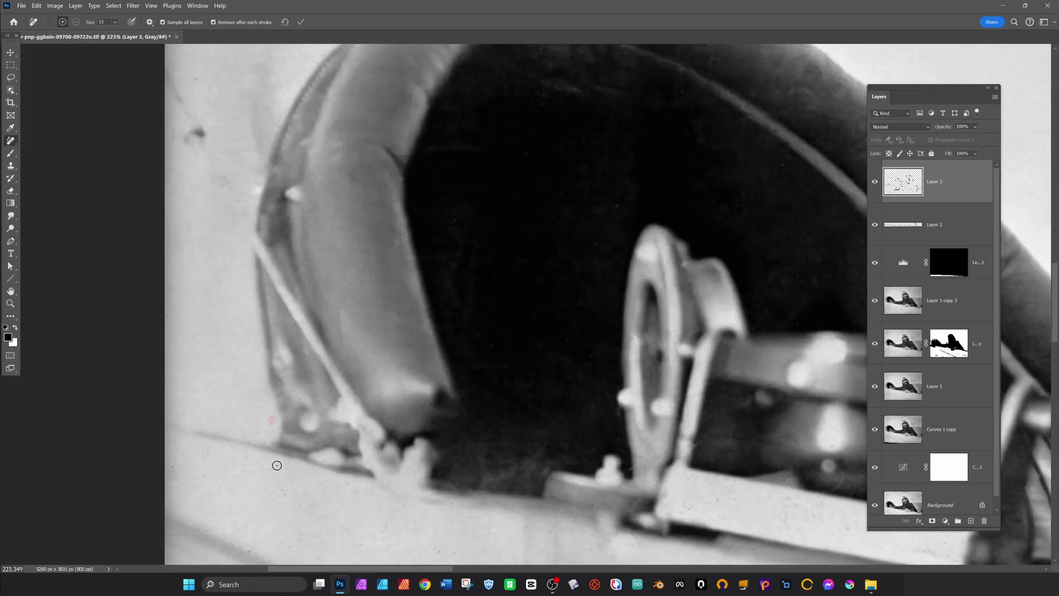
pyautogui.scroll(-2, 277, 465)
pyautogui.hscroll(-1, 277, 465)
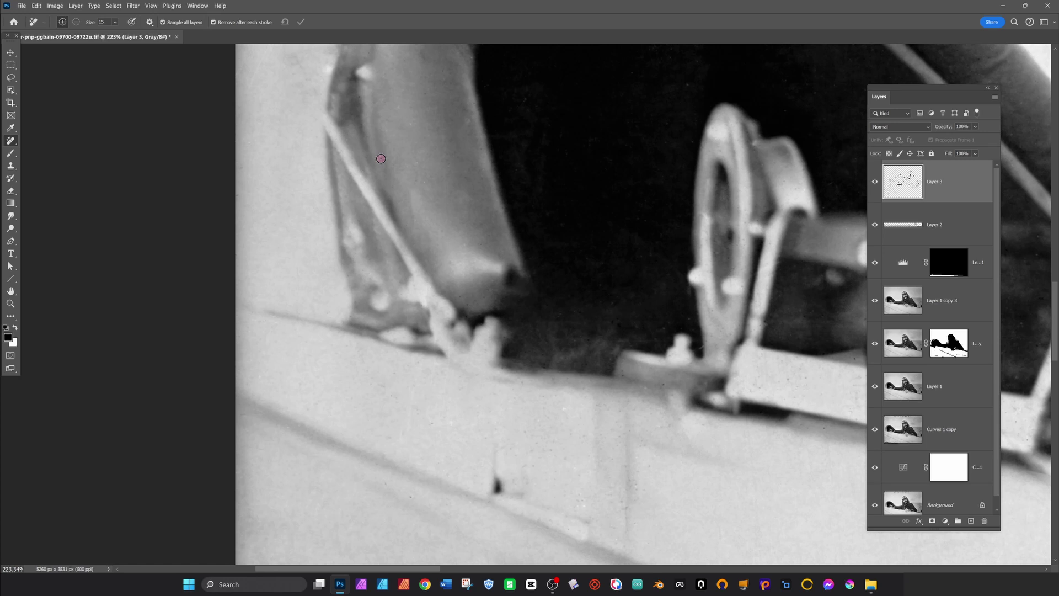
pyautogui.click(565, 410)
pyautogui.hscroll(3, 586, 379)
pyautogui.moveTo(550, 426); pyautogui.dragTo(560, 530)
pyautogui.hscroll(4, 607, 279)
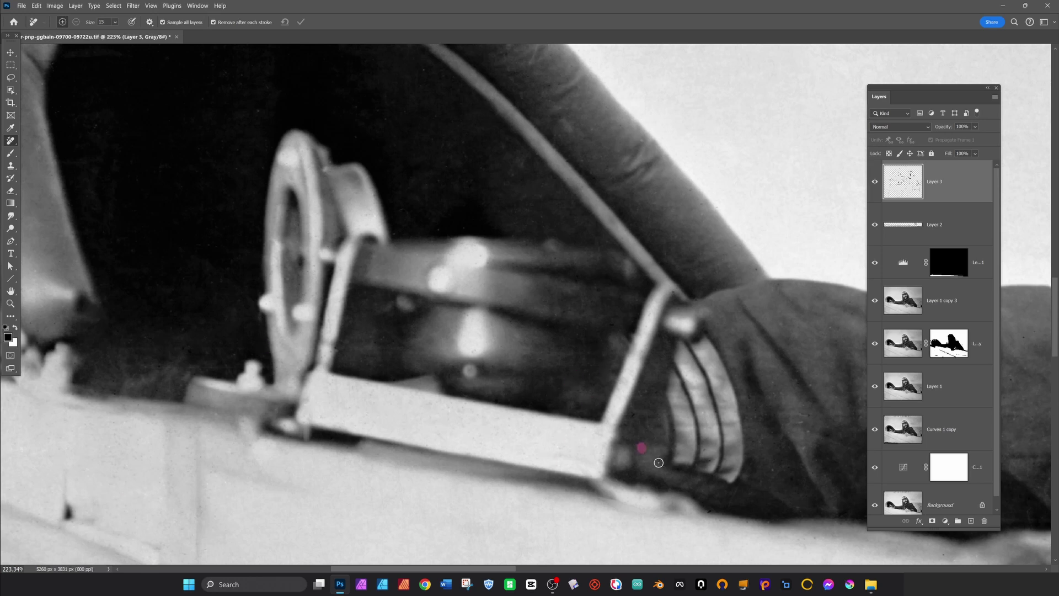
# Step: Remove the horizontal scratch lines and specks from the outstretched sleeve and the buttoned coat front
pyautogui.moveTo(762, 284); pyautogui.dragTo(601, 239)
pyautogui.click(598, 394)
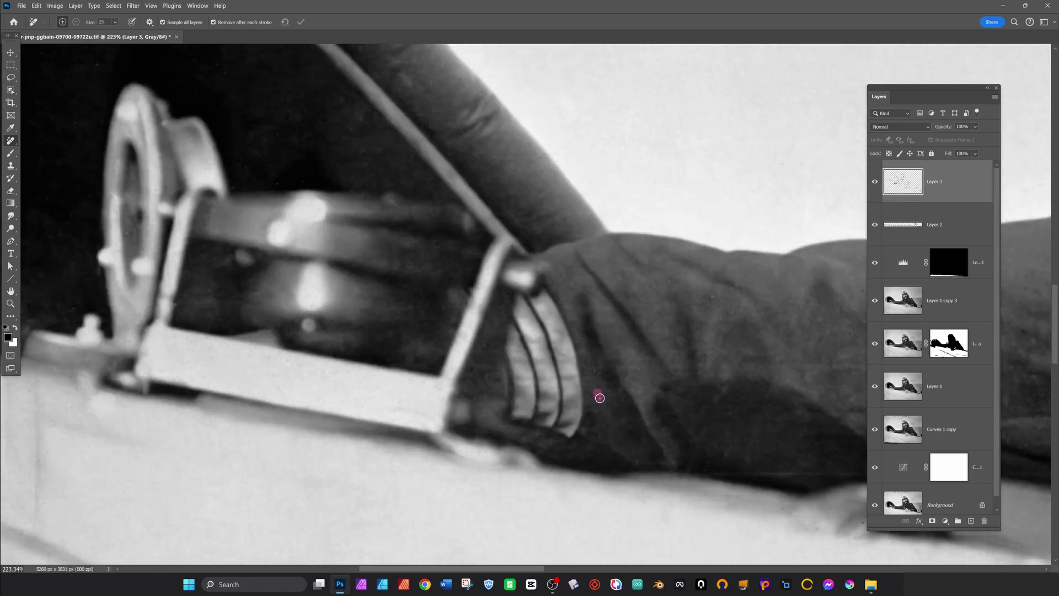
pyautogui.scroll(-2, 734, 364)
pyautogui.moveTo(739, 368); pyautogui.dragTo(373, 378)
pyautogui.moveTo(361, 460); pyautogui.dragTo(468, 459)
pyautogui.moveTo(714, 373); pyautogui.dragTo(463, 374)
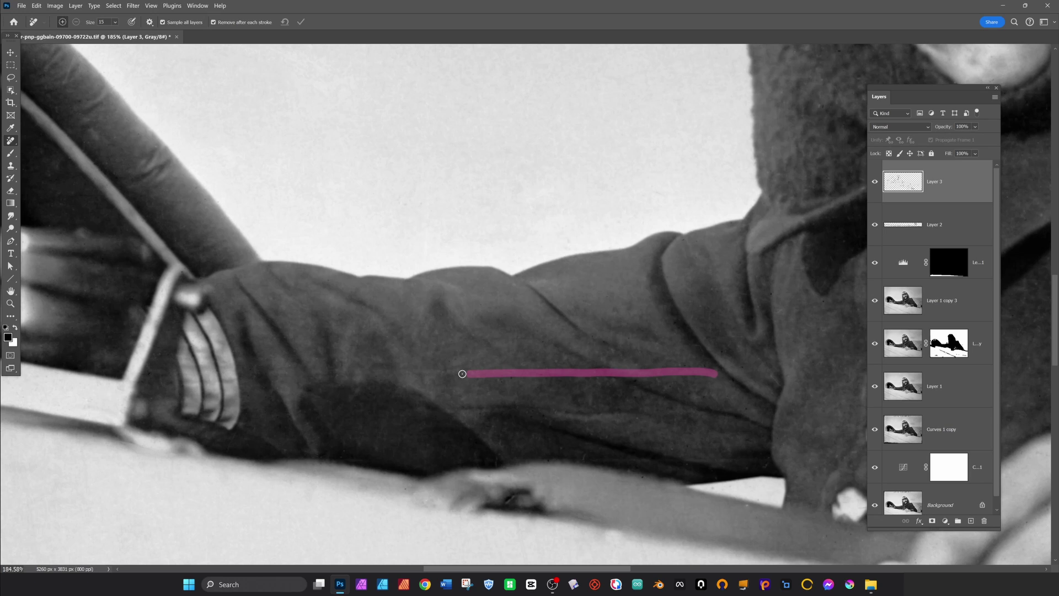
pyautogui.click(584, 456)
pyautogui.click(792, 364)
pyautogui.moveTo(792, 364); pyautogui.dragTo(437, 337)
pyautogui.click(583, 351)
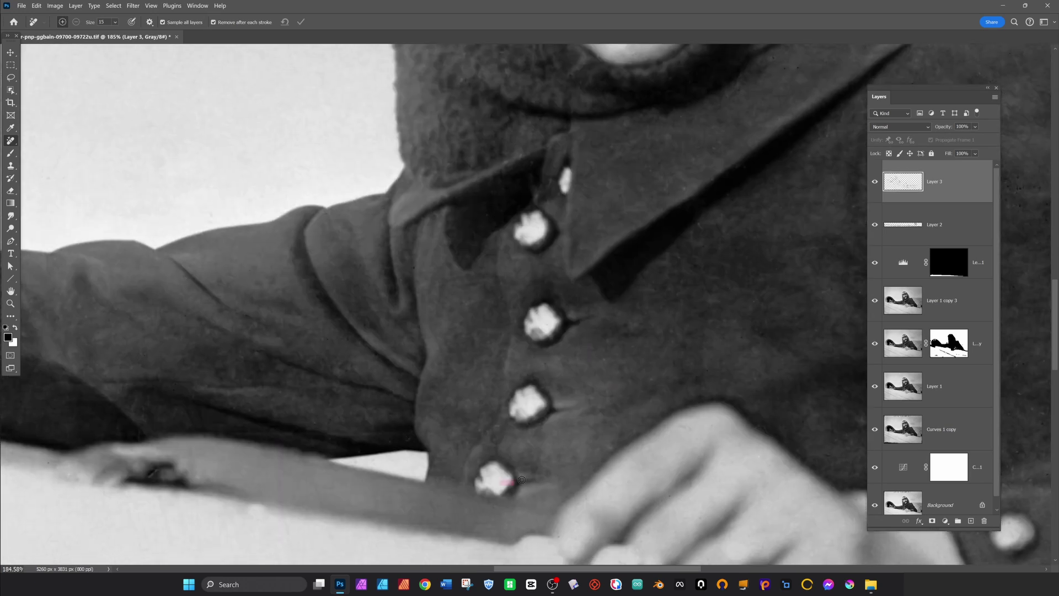
# Step: Reduce the Remove tool to size 7 and clean the fine specks from the man's face and fur helmet
pyautogui.scroll(-5, 587, 353)
pyautogui.scroll(5, 551, 207)
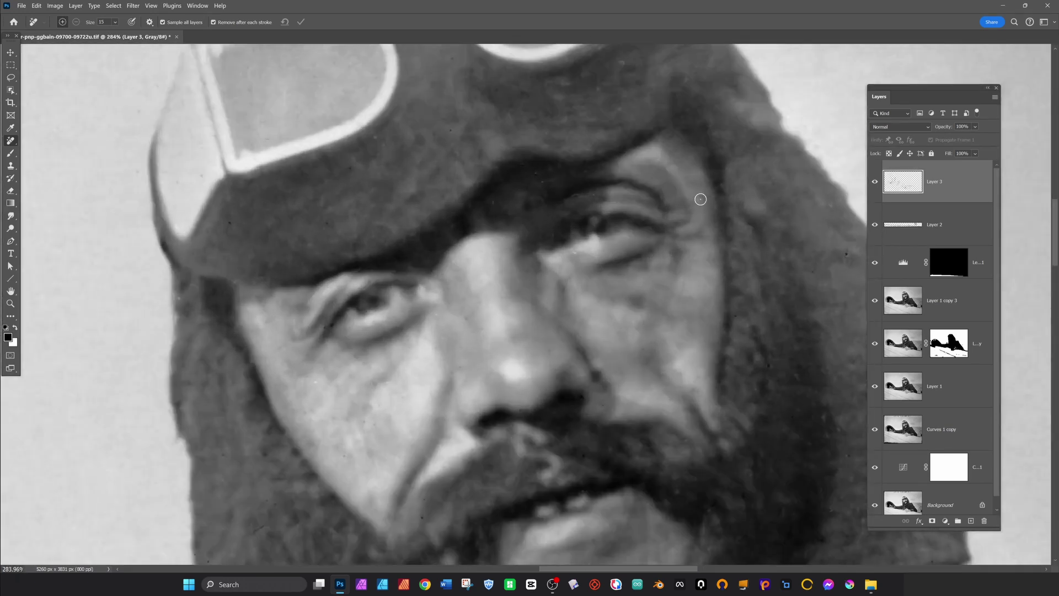
pyautogui.press('[')
pyautogui.press('[')
pyautogui.press('[')
pyautogui.press('[')
pyautogui.moveTo(468, 45); pyautogui.dragTo(456, 164)
pyautogui.click(180, 301)
pyautogui.moveTo(777, 395); pyautogui.dragTo(629, 291)
pyautogui.click(222, 484)
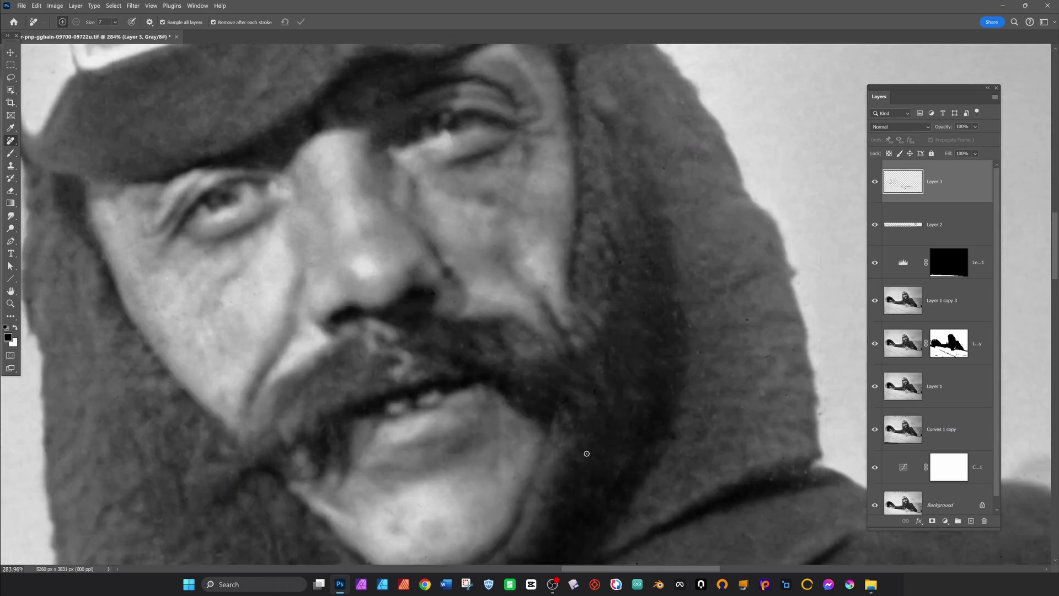
# Step: Remove the fine specks from the lower helmet, the collar, and the coat's chest and shoulder
pyautogui.scroll(-3, 648, 385)
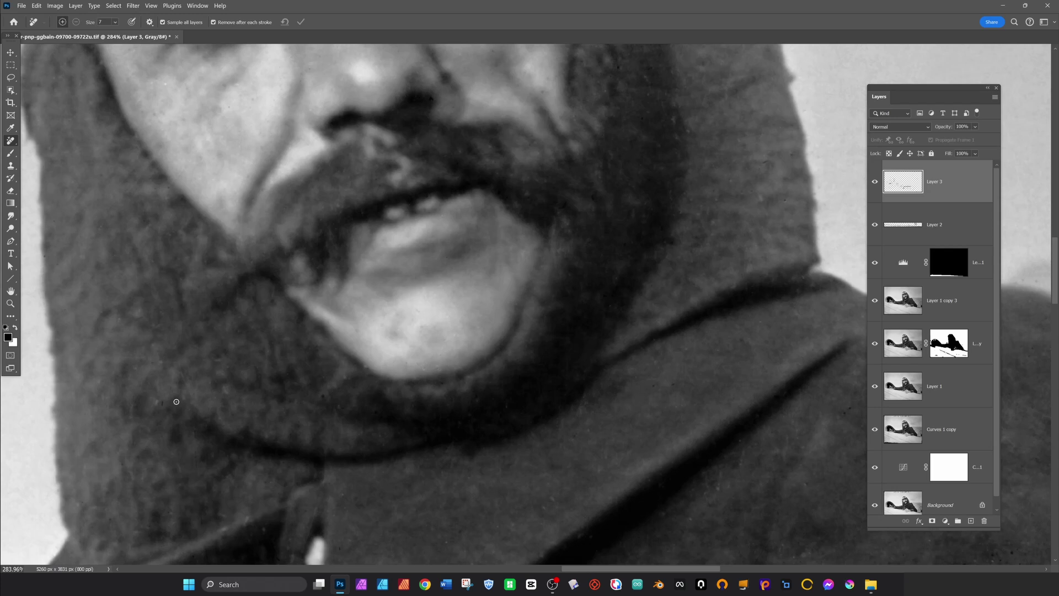
pyautogui.scroll(-3, 412, 374)
pyautogui.hscroll(-2, 412, 374)
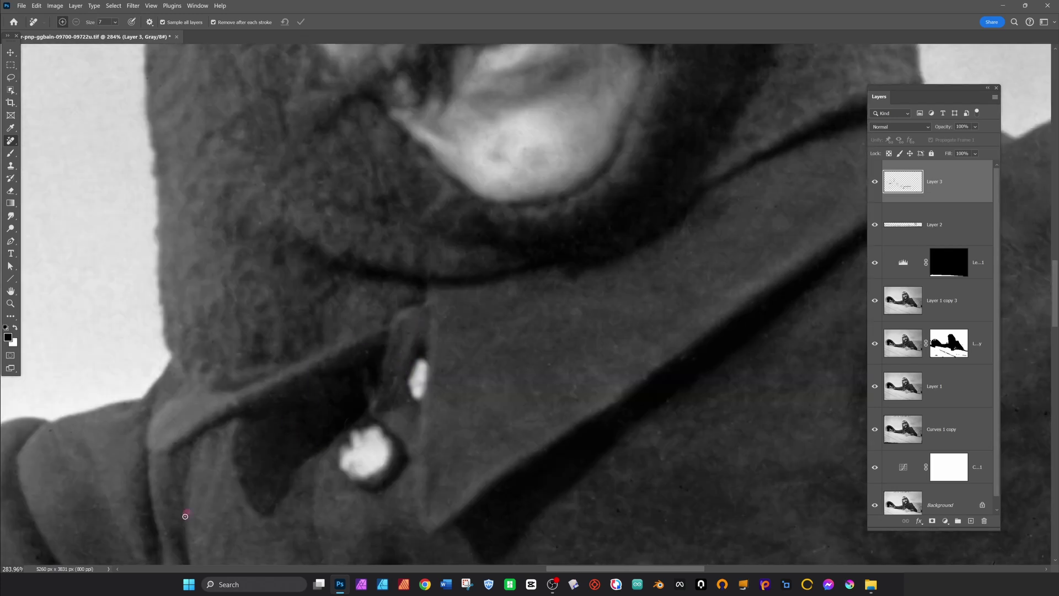
pyautogui.scroll(-1, 638, 402)
pyautogui.hscroll(8, 638, 403)
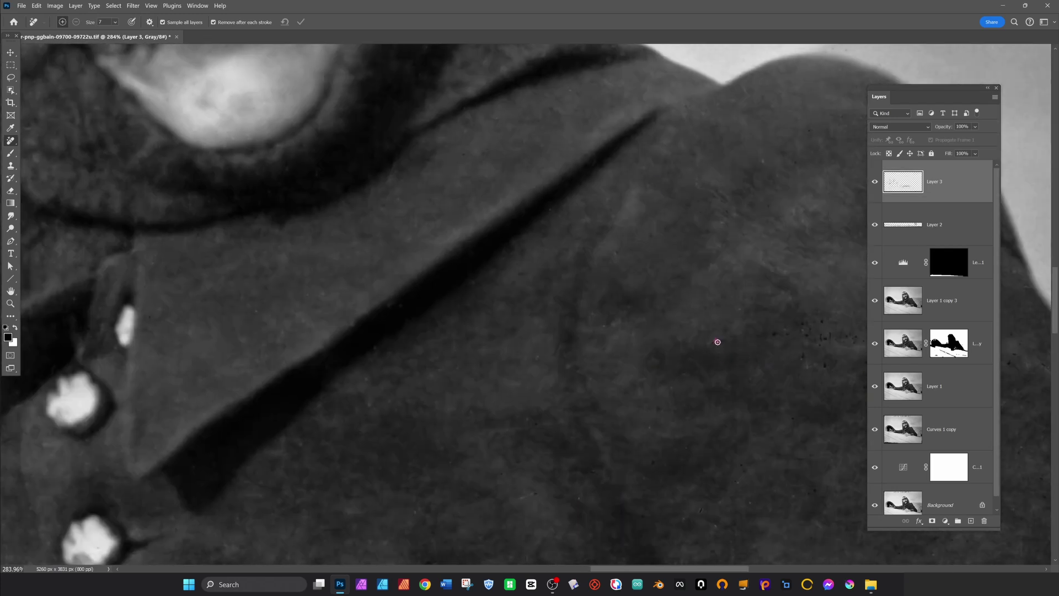
pyautogui.hscroll(4, 567, 310)
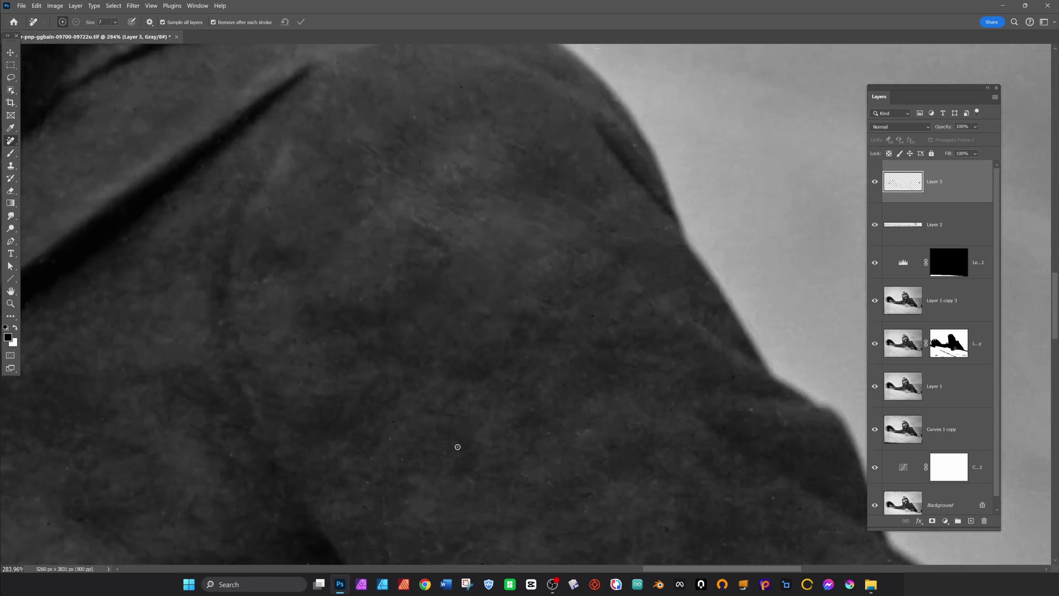
pyautogui.scroll(-5, 456, 444)
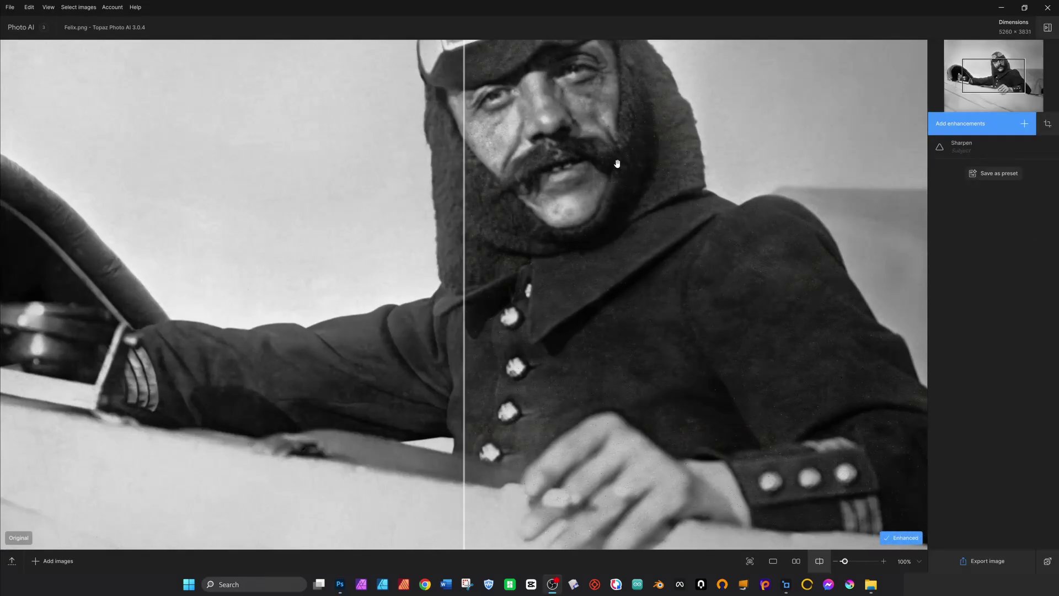
# Step: Compare the original and sharpened versions of the whole photo in Topaz Photo AI
pyautogui.scroll(-3, 596, 233)
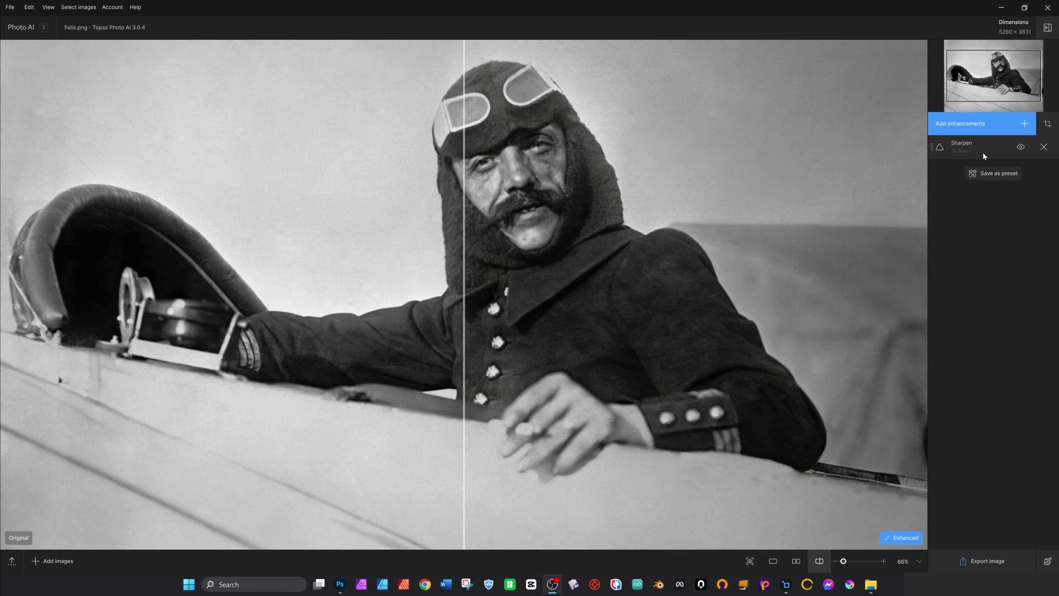
# Step: Review the Subject selection and the available brush types of the Sharpen enhancement
pyautogui.click(936, 150)
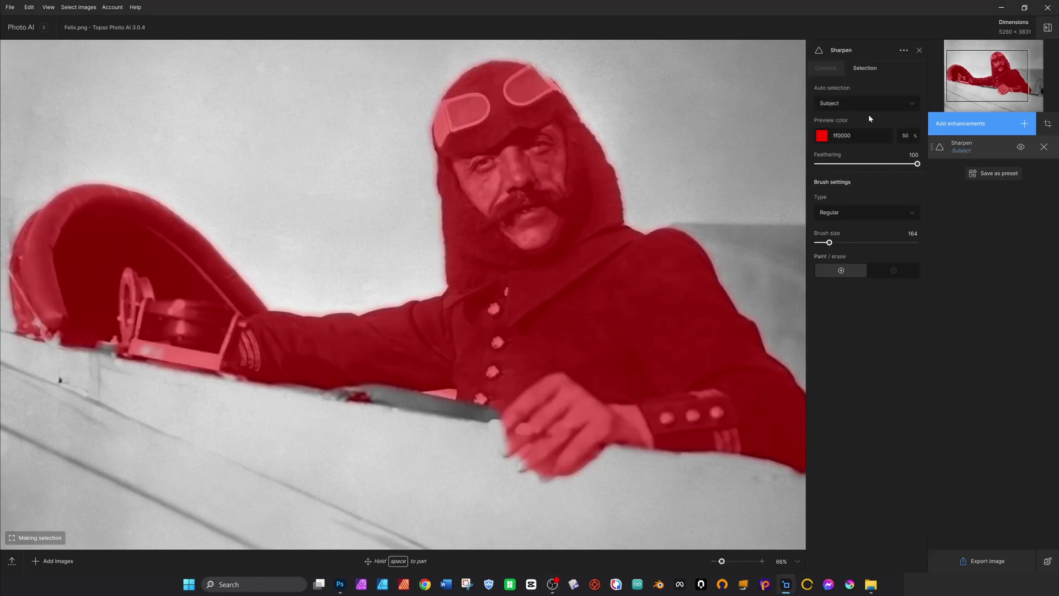
pyautogui.click(846, 215)
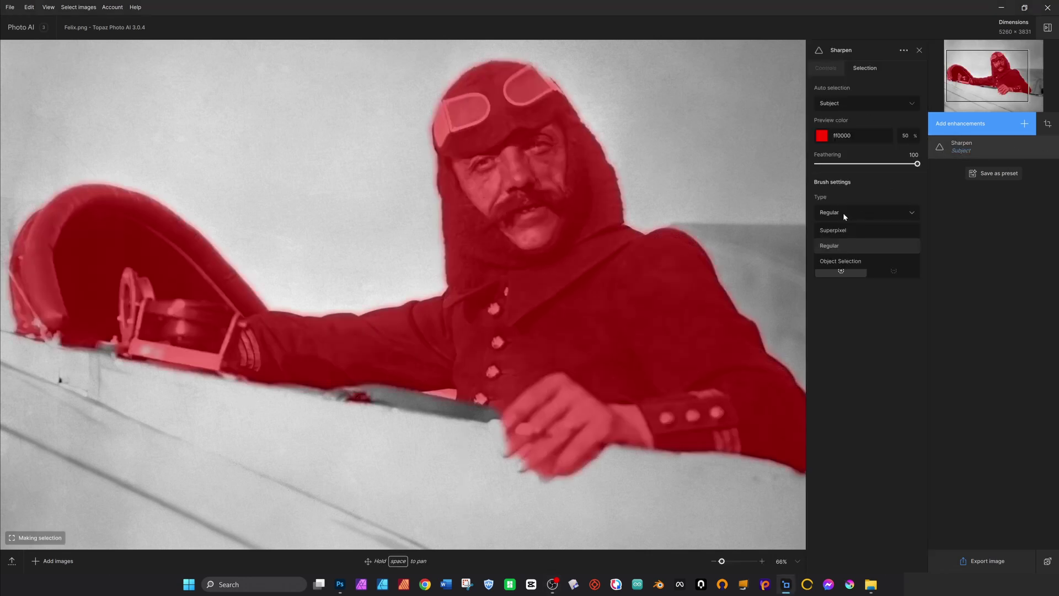
pyautogui.click(835, 71)
pyautogui.click(827, 71)
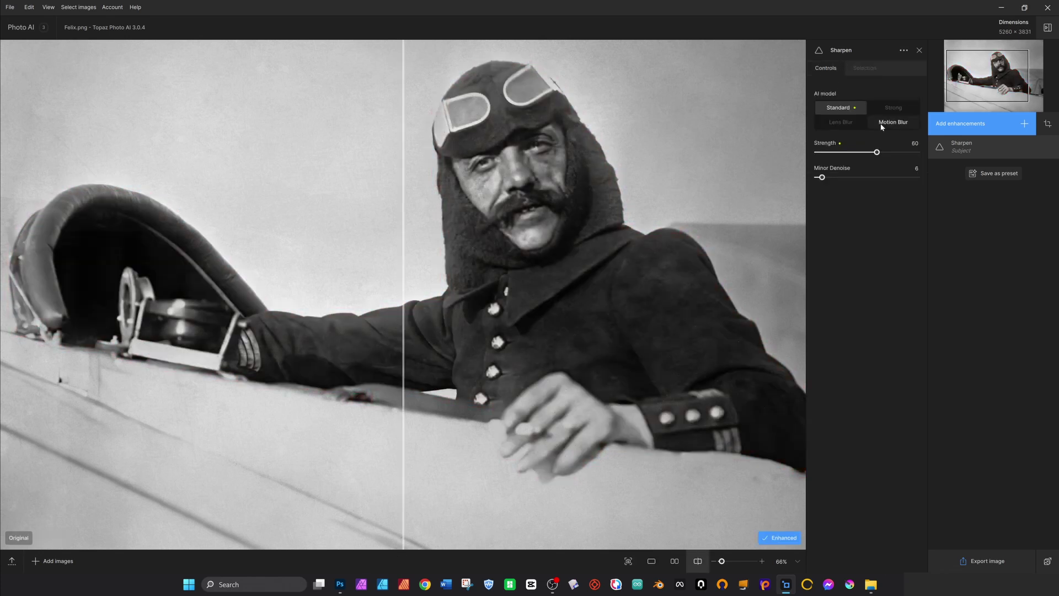
# Step: Try the Lens Blur, Motion Blur and Strong AI models for the Sharpen enhancement
pyautogui.click(841, 122)
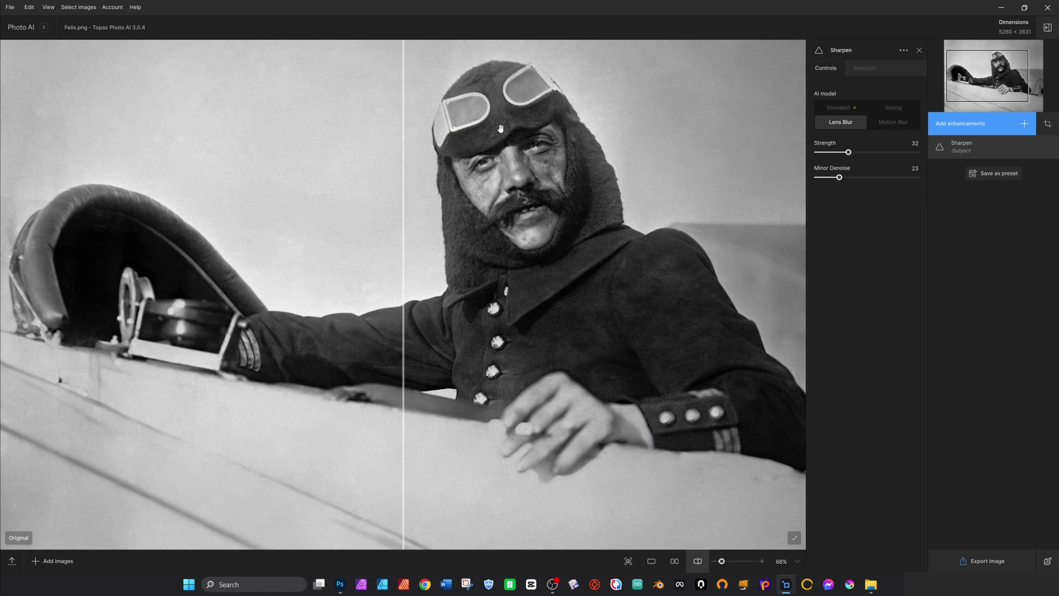
pyautogui.scroll(3, 500, 129)
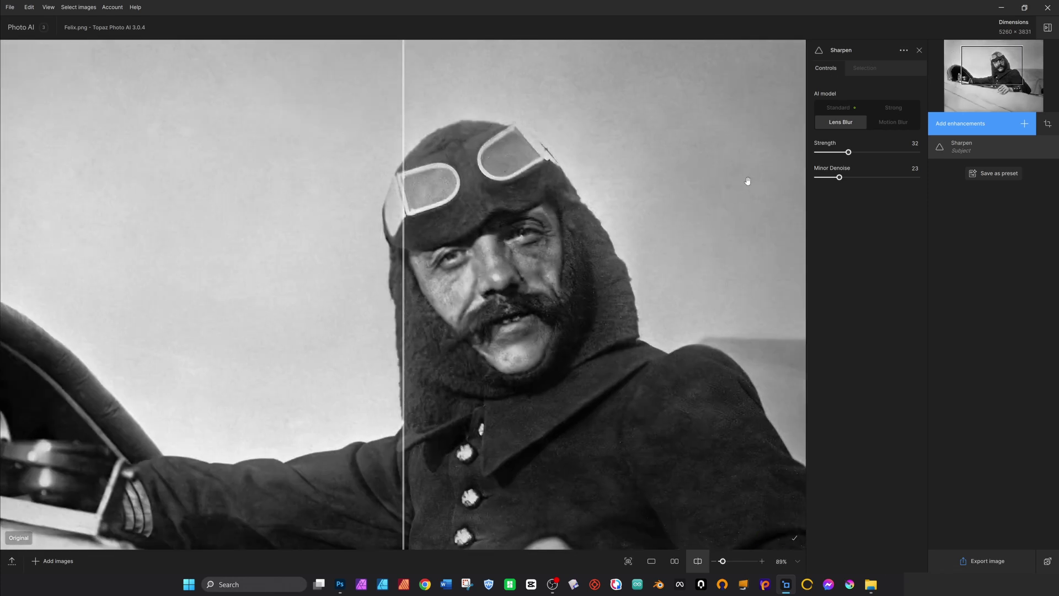
pyautogui.click(890, 122)
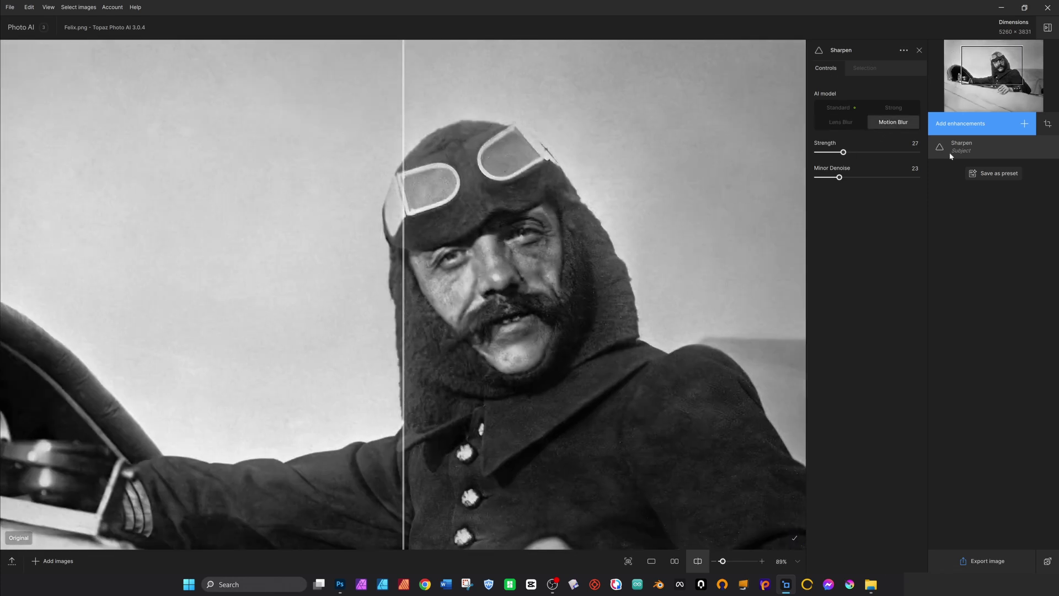
pyautogui.click(987, 148)
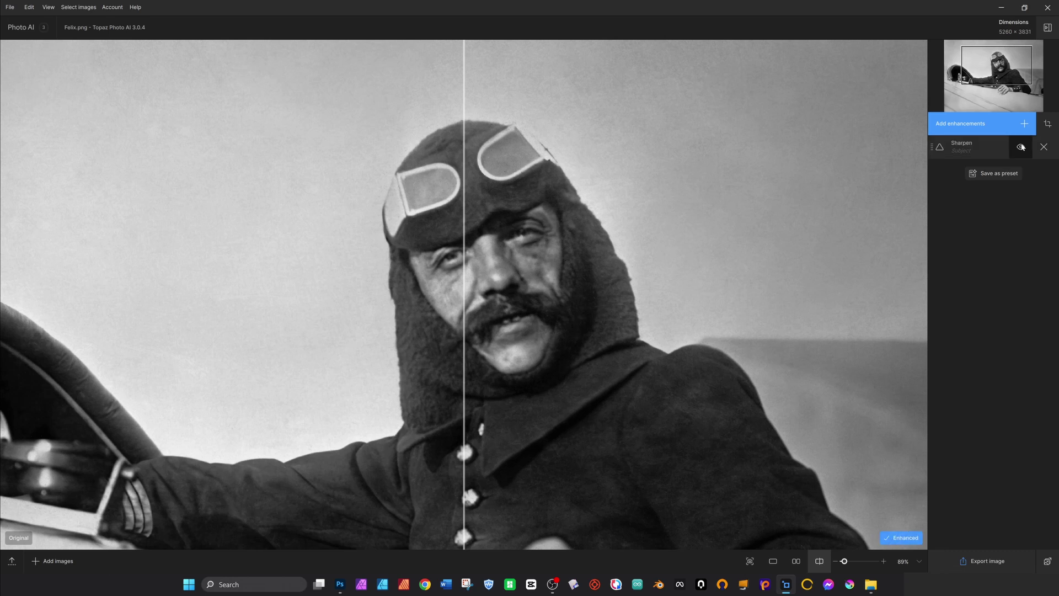
pyautogui.click(982, 148)
pyautogui.click(895, 110)
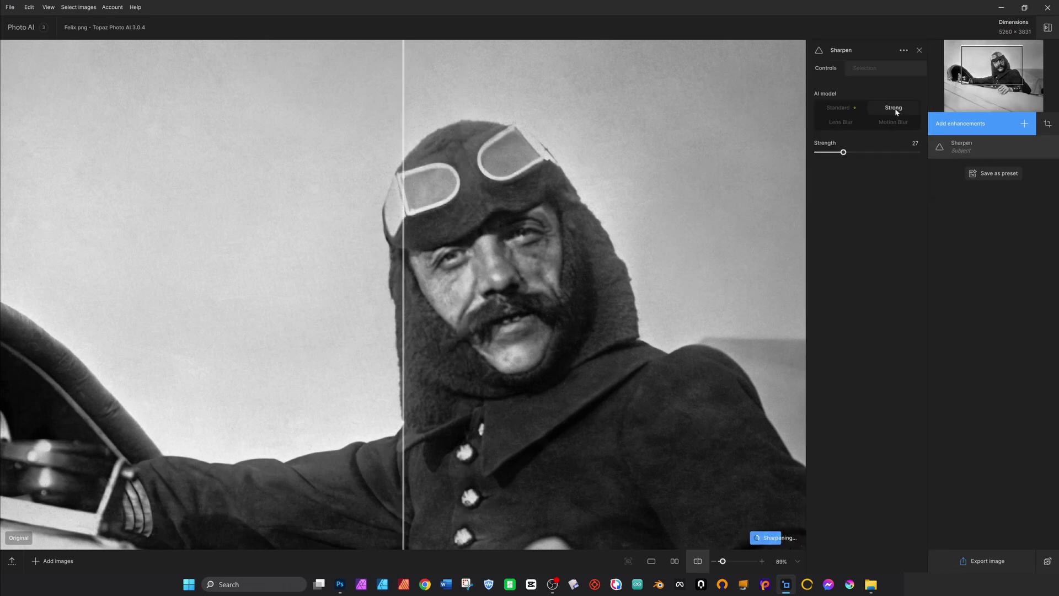
# Step: Set the Sharpen AI model to Lens Blur and inspect the result on the face and the whole photo
pyautogui.click(843, 123)
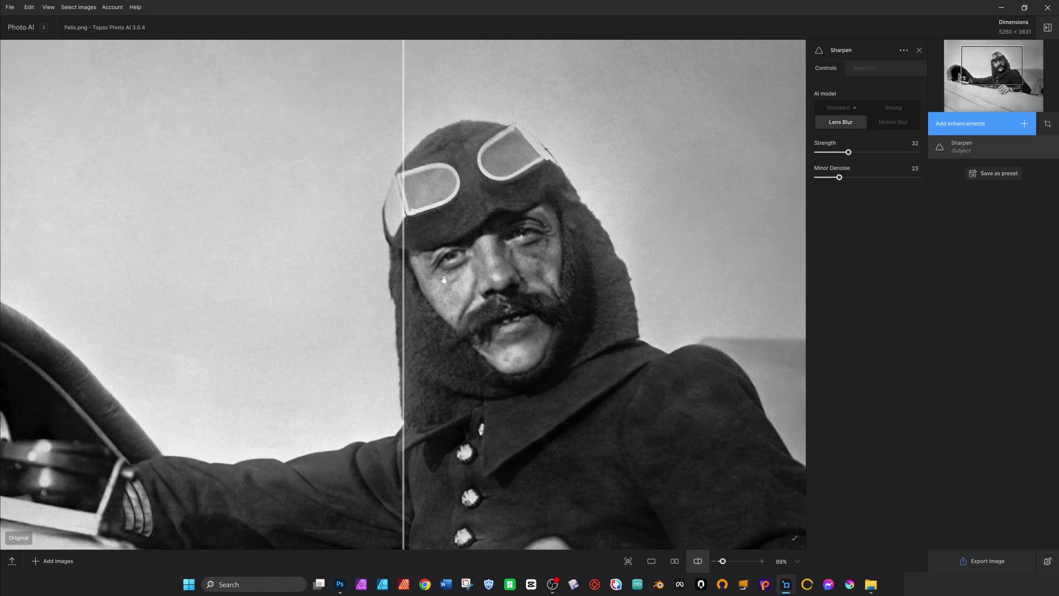
pyautogui.scroll(3, 486, 250)
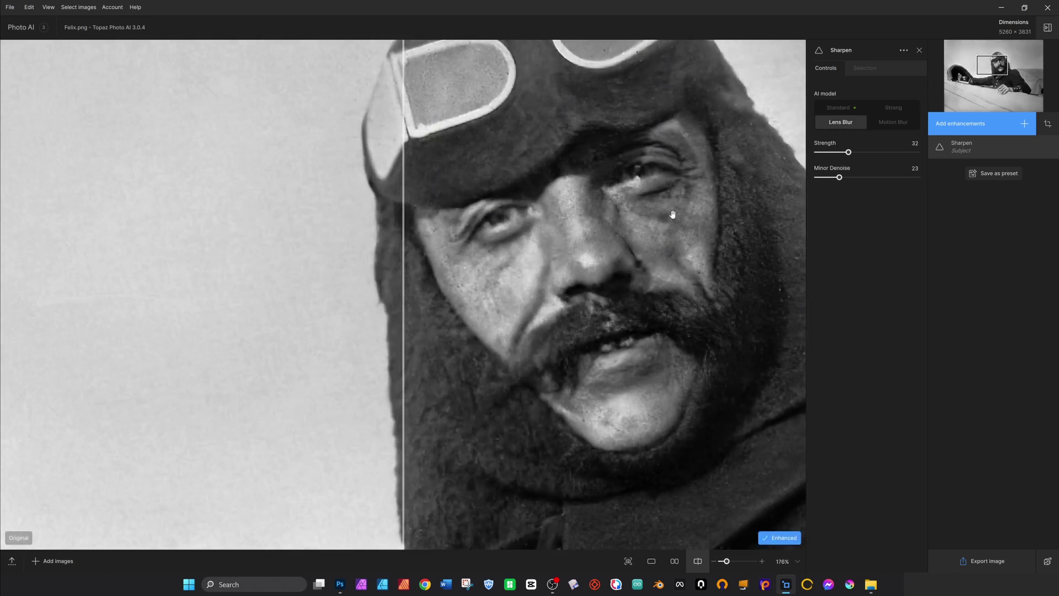
pyautogui.scroll(-5, 662, 210)
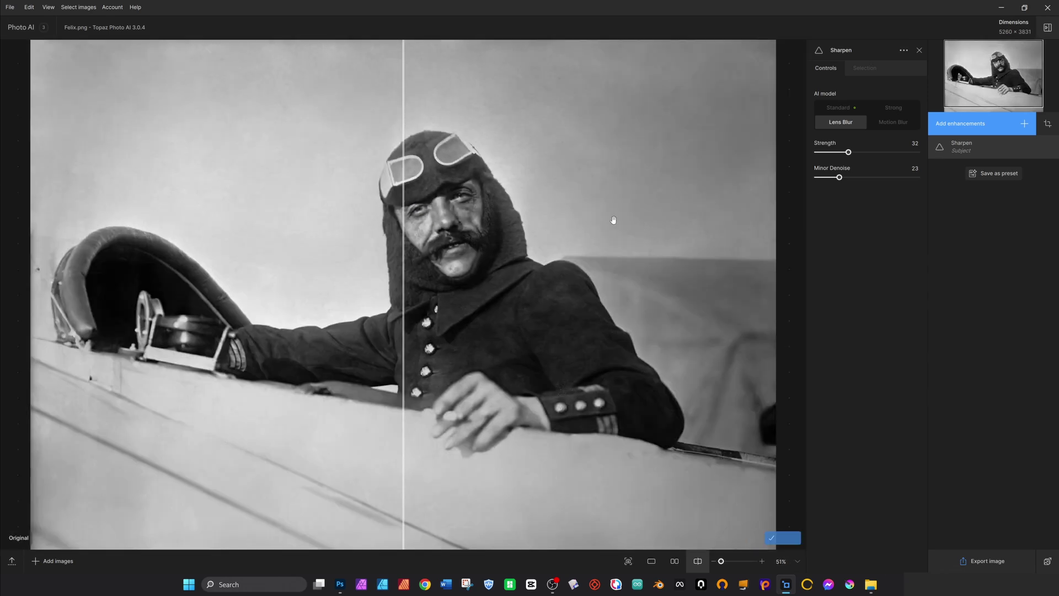
# Step: Export the sharpened photo to the desktop as an 8-bit TIFF with ZIP compression
pyautogui.click(963, 562)
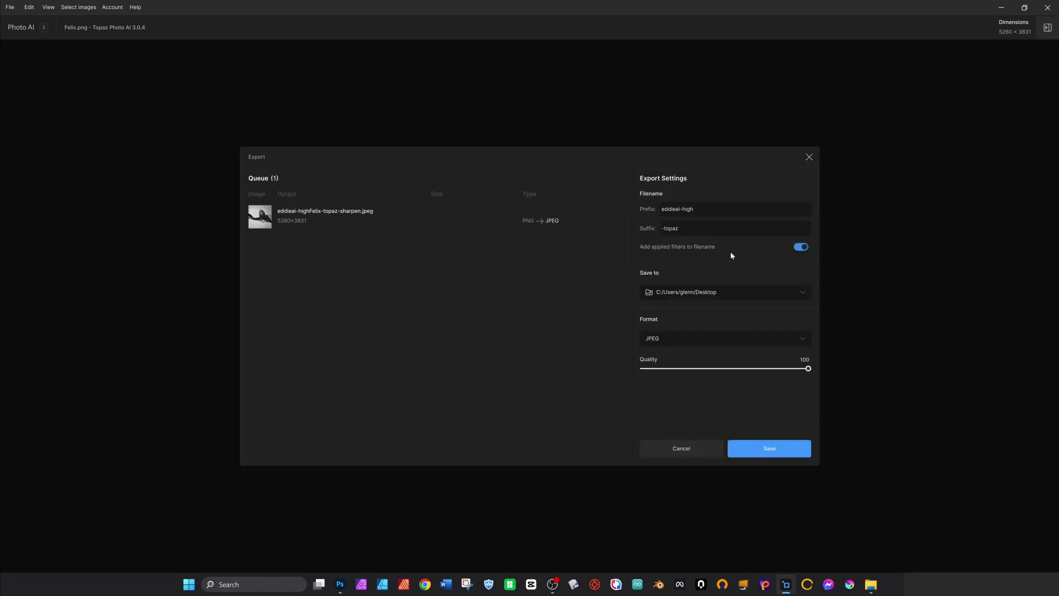
pyautogui.click(676, 339)
pyautogui.click(662, 396)
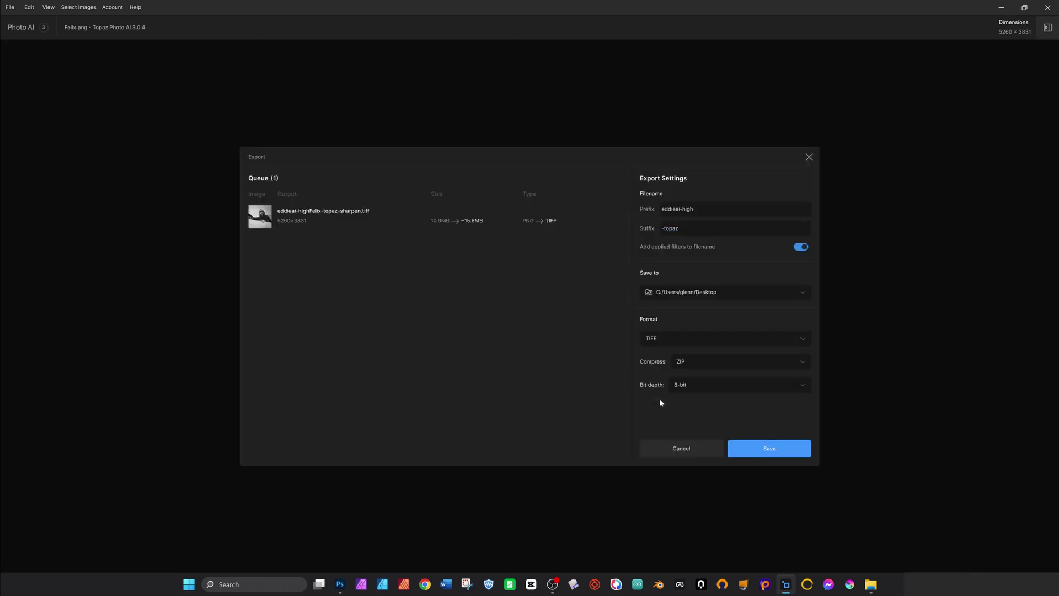
pyautogui.click(749, 444)
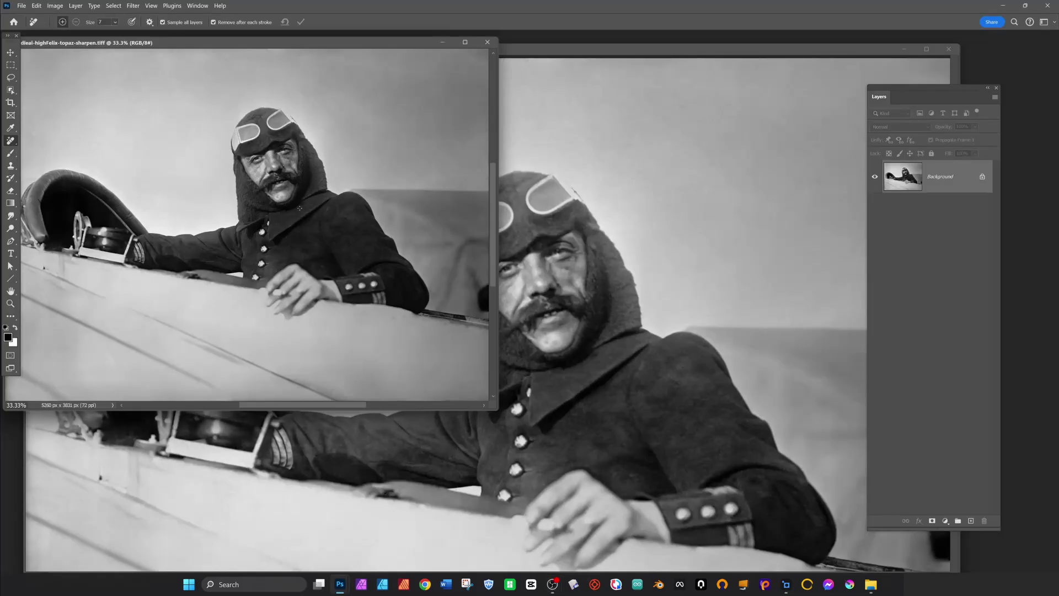
# Step: In Photoshop, copy the sharpened TIFF image into Felix.psd as the top layer, then close the TIFF and dock Felix.psd
pyautogui.moveTo(318, 42); pyautogui.dragTo(355, 51)
pyautogui.click(10, 52)
pyautogui.moveTo(357, 202); pyautogui.dragTo(608, 277)
pyautogui.moveTo(800, 50); pyautogui.dragTo(795, 78)
pyautogui.click(523, 52)
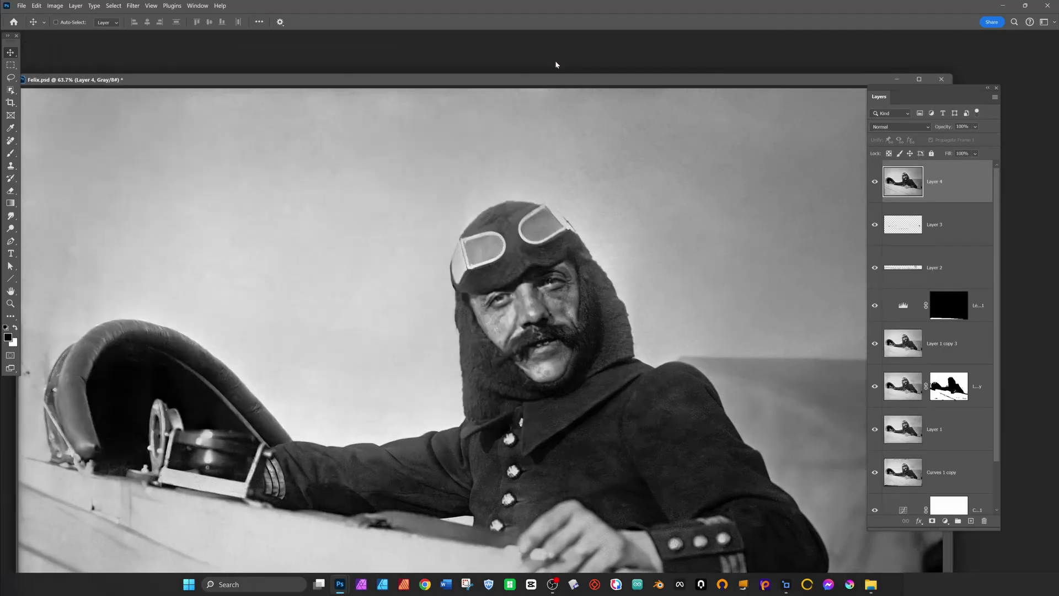
pyautogui.moveTo(565, 78); pyautogui.dragTo(571, 34)
# Step: Compare the photo with the sharpened layer shown and hidden, on the face and on the whole image
pyautogui.scroll(3, 619, 266)
pyautogui.click(875, 182)
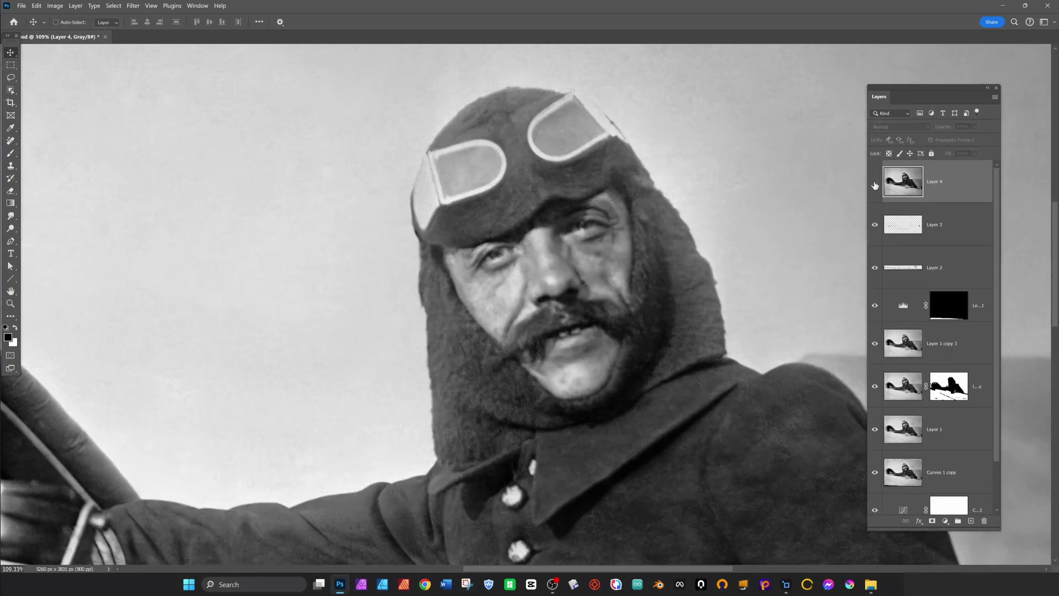
pyautogui.click(874, 181)
pyautogui.click(874, 181)
pyautogui.hotkey('ctrl', '0')
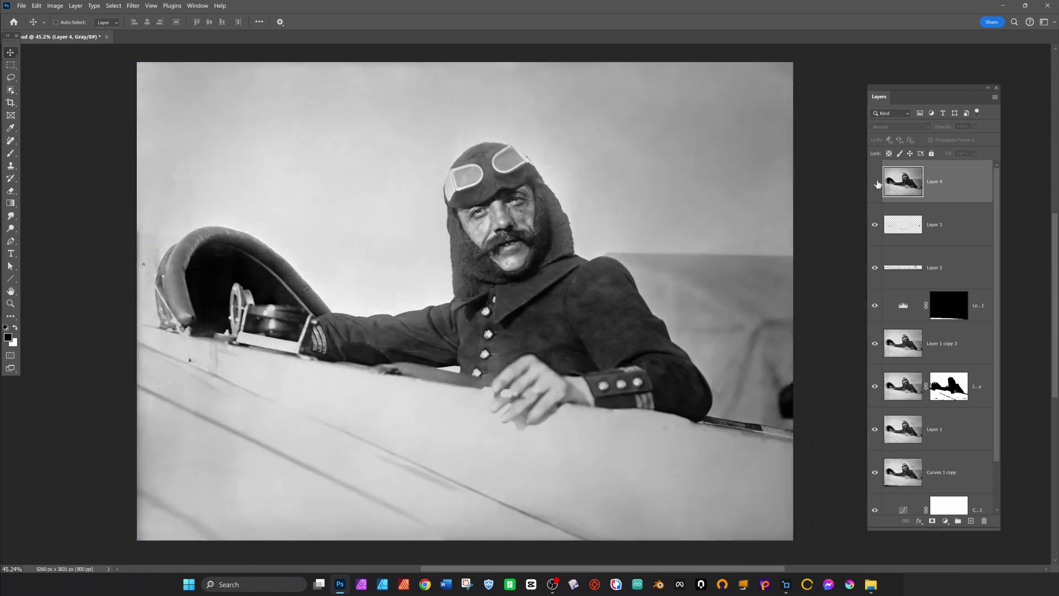
pyautogui.click(878, 183)
pyautogui.click(878, 184)
pyautogui.click(876, 182)
# Step: Add a white layer mask to the sharpened layer and compare the photo with that layer shown and hidden
pyautogui.click(932, 521)
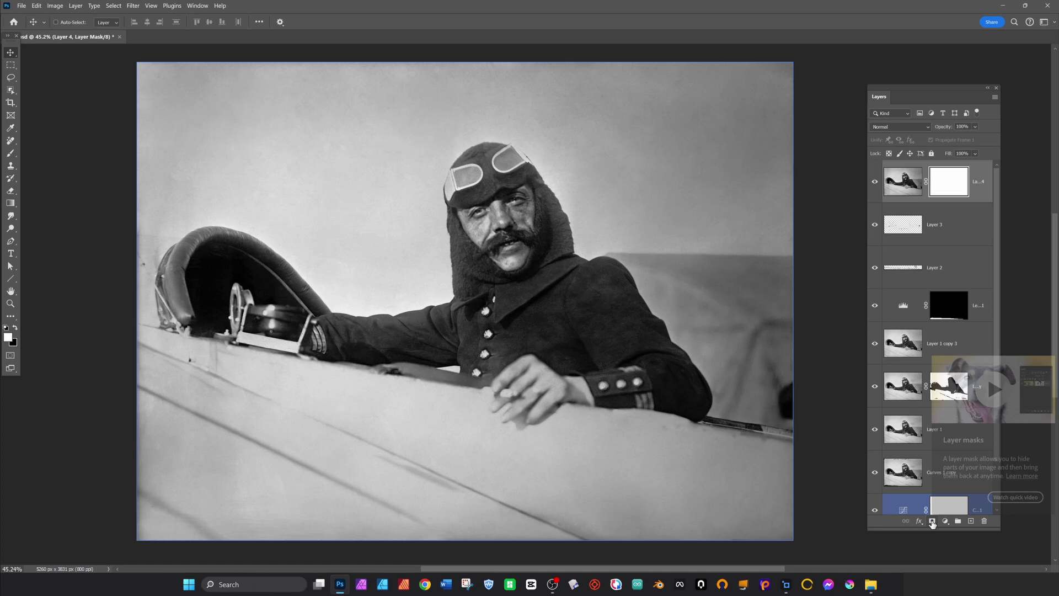
pyautogui.click(875, 181)
pyautogui.click(875, 181)
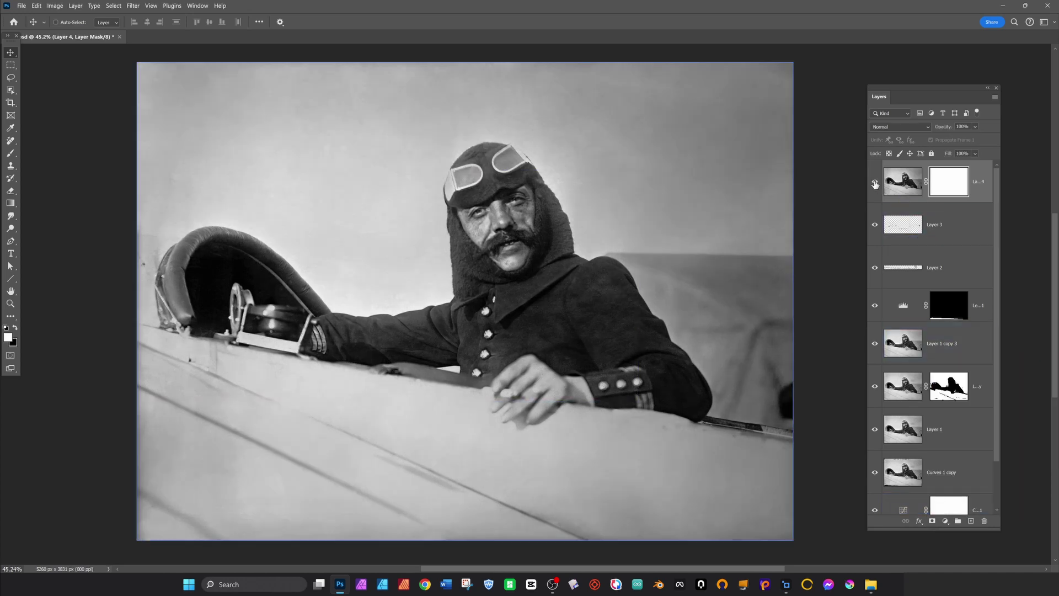
# Step: Add a Curves adjustment above Layer 3 and slightly darken the lighter tones while holding a second point in the darker tones
pyautogui.click(875, 182)
pyautogui.click(956, 228)
pyautogui.click(945, 521)
pyautogui.click(963, 402)
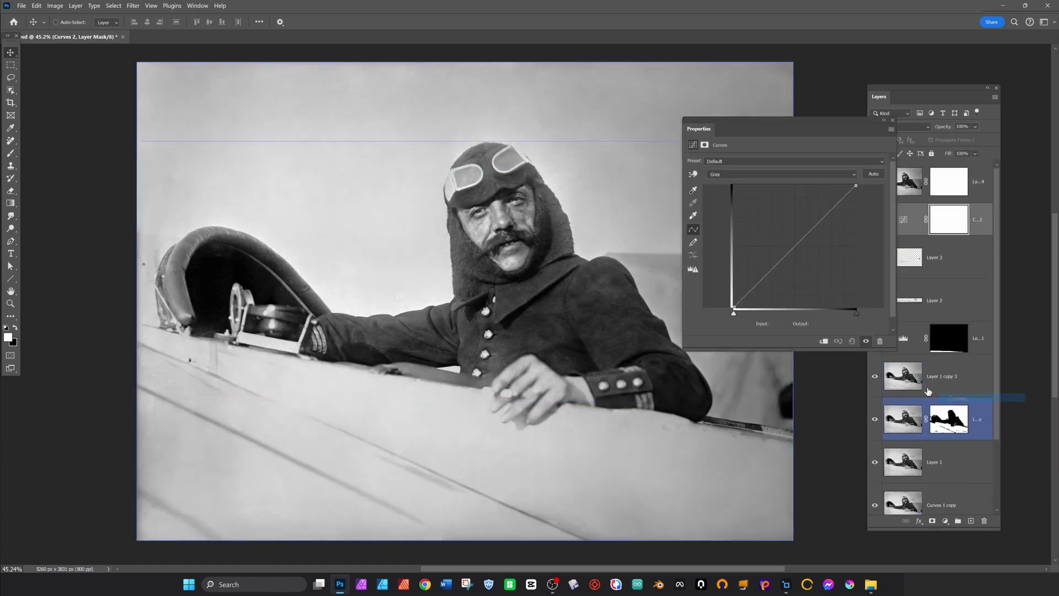
pyautogui.click(769, 268)
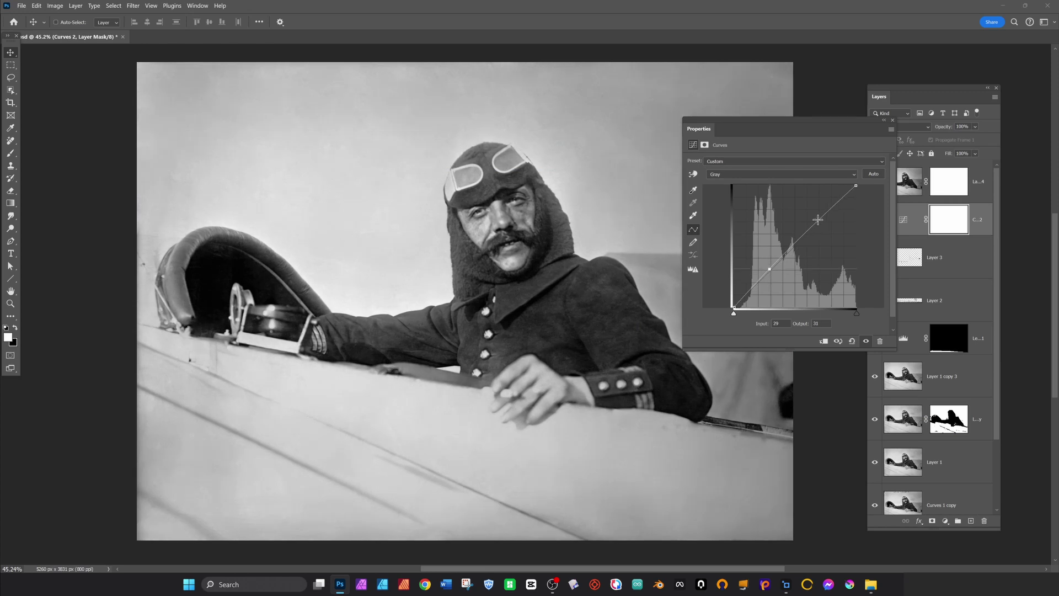
pyautogui.click(817, 222)
pyautogui.moveTo(769, 268); pyautogui.dragTo(766, 262)
pyautogui.click(892, 120)
# Step: Compare the sharpened layer against the Curves-adjusted photo and invert the sharpened layer's mask to black
pyautogui.click(876, 182)
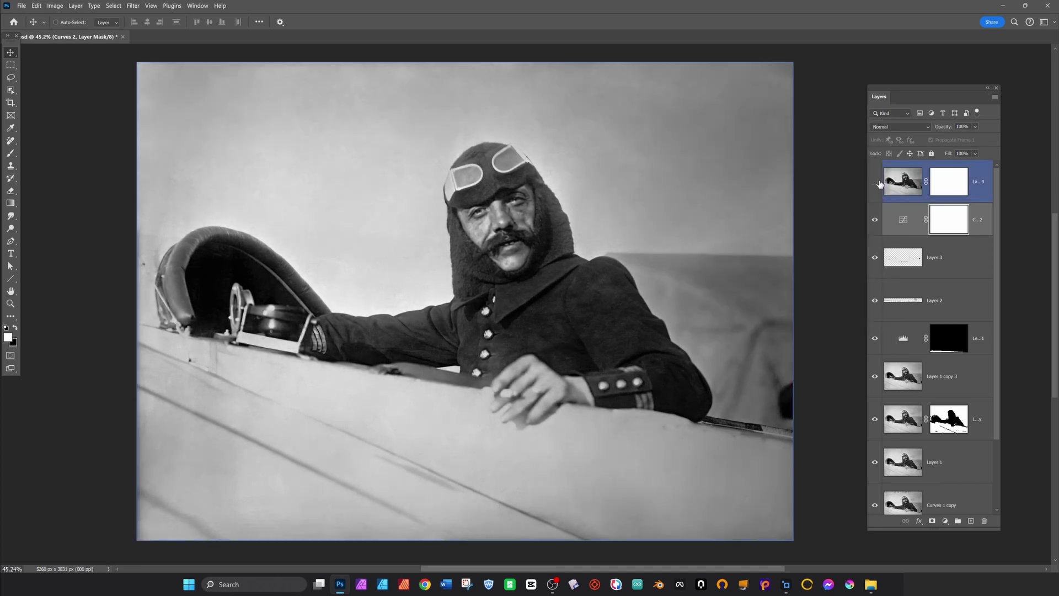
pyautogui.click(876, 181)
pyautogui.click(876, 182)
pyautogui.click(904, 186)
pyautogui.click(946, 180)
pyautogui.hotkey('ctrl', 'i')
# Step: Set up a white Soft Round brush at 500 px, 0% hardness and 56% opacity for painting on the mask
pyautogui.scroll(2, 480, 197)
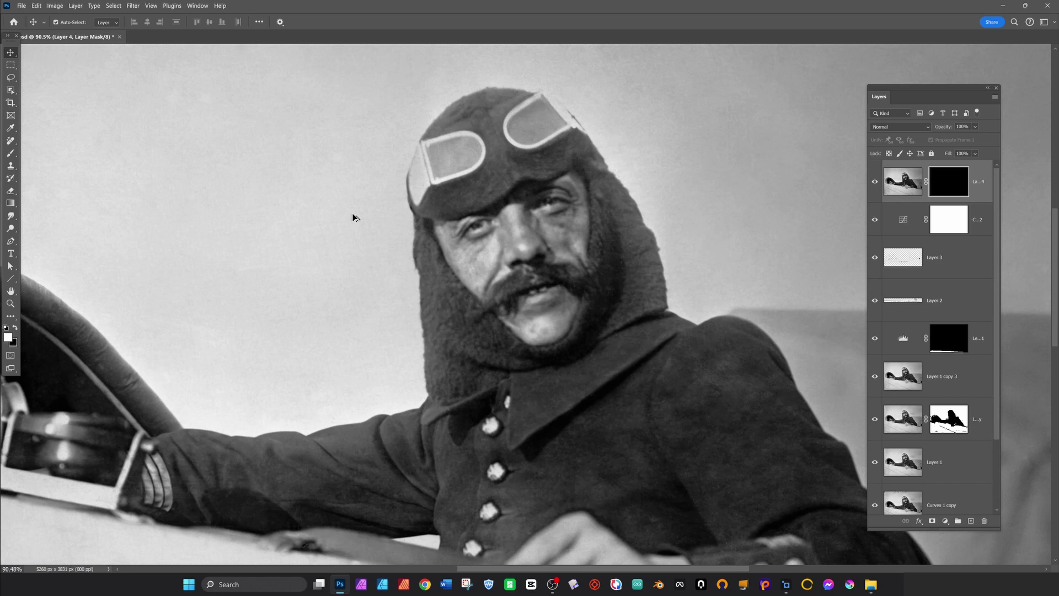
pyautogui.press('b')
pyautogui.press(']')
pyautogui.press(']')
pyautogui.press(']')
pyautogui.press(']')
pyautogui.rightClick(537, 270)
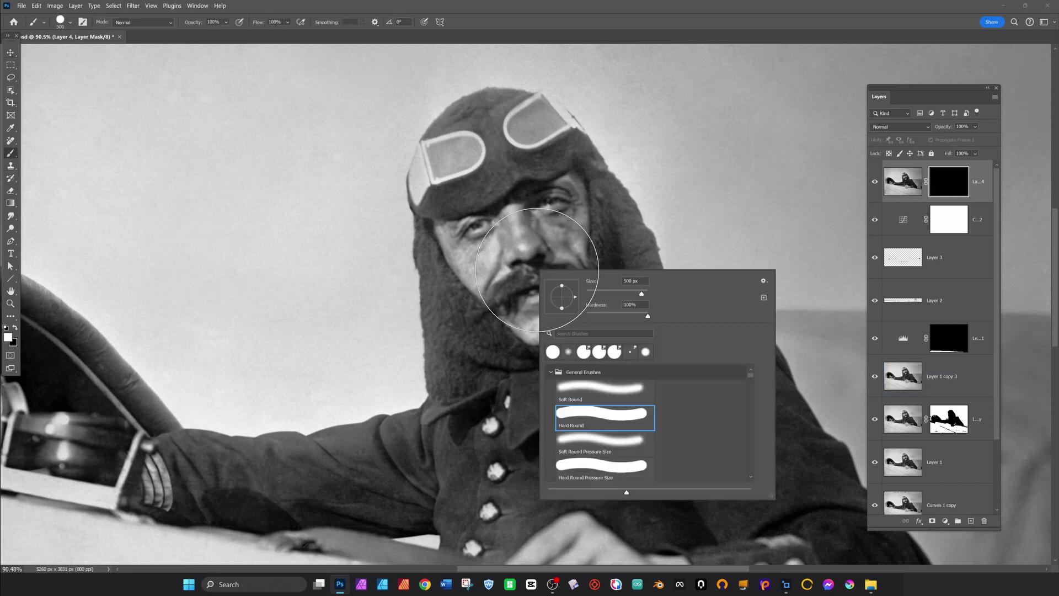
pyautogui.click(595, 393)
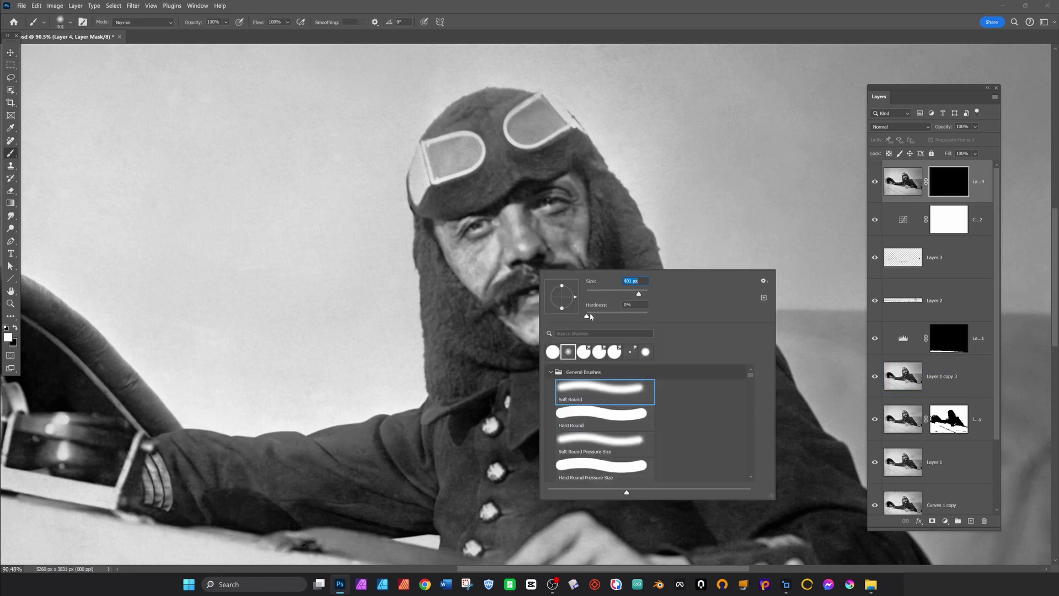
pyautogui.click(229, 24)
pyautogui.moveTo(226, 34); pyautogui.dragTo(229, 34)
pyautogui.press(']')
pyautogui.press(']')
pyautogui.press(']')
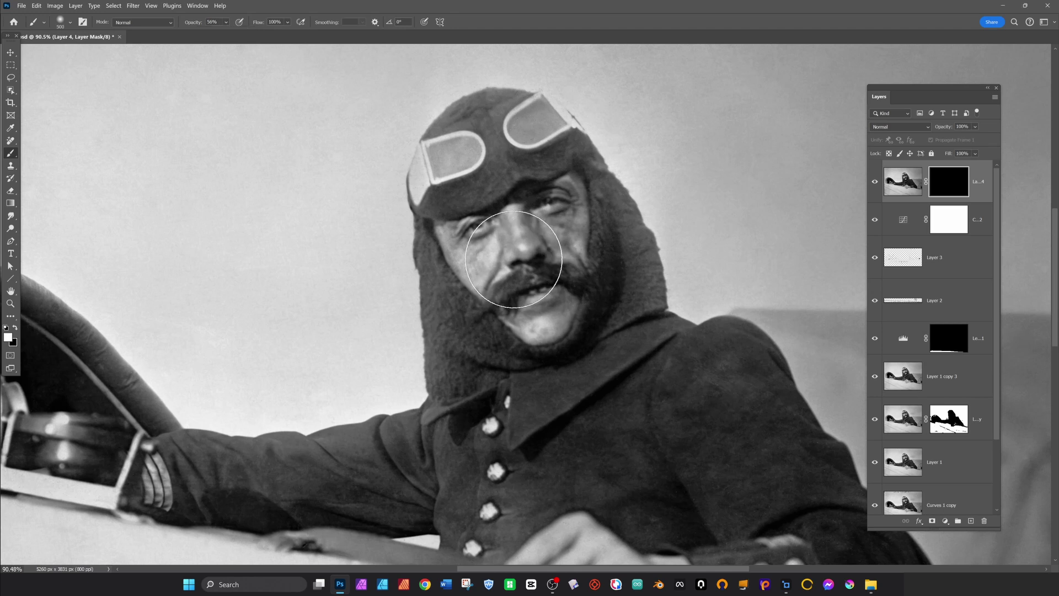
# Step: Paint white on the mask to reveal the sharpening over the face, coat and outstretched sleeve
pyautogui.click(519, 244)
pyautogui.click(555, 264)
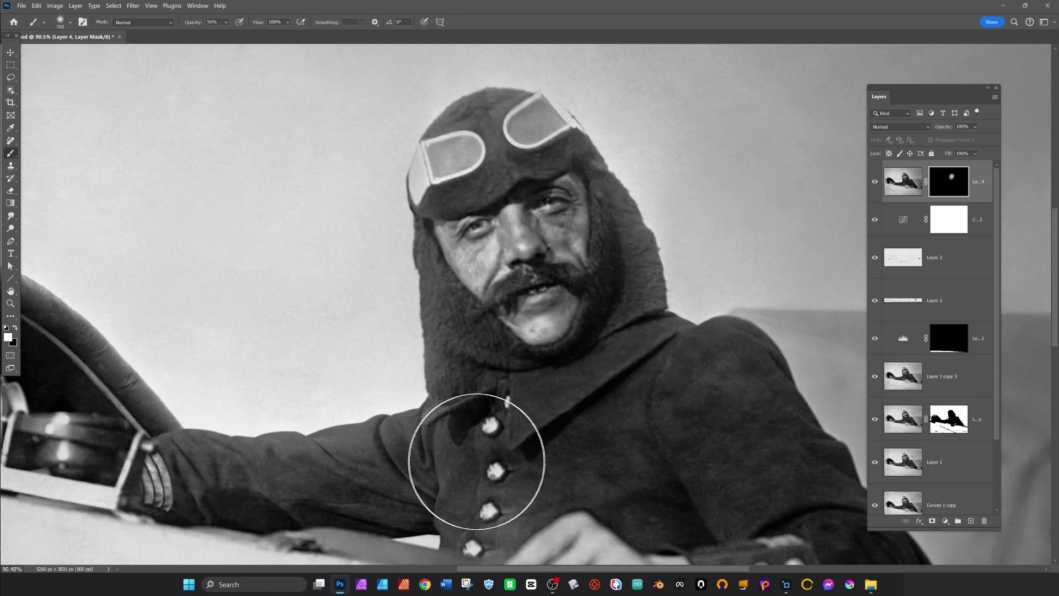
pyautogui.moveTo(635, 420); pyautogui.dragTo(752, 345)
pyautogui.moveTo(339, 401); pyautogui.dragTo(189, 366)
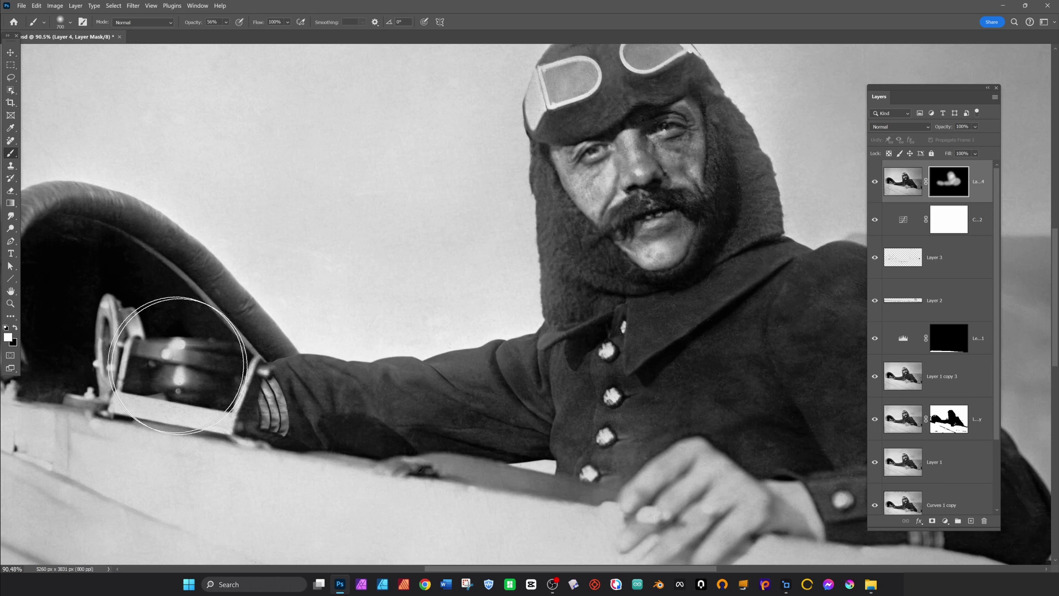
pyautogui.moveTo(189, 303); pyautogui.dragTo(444, 376)
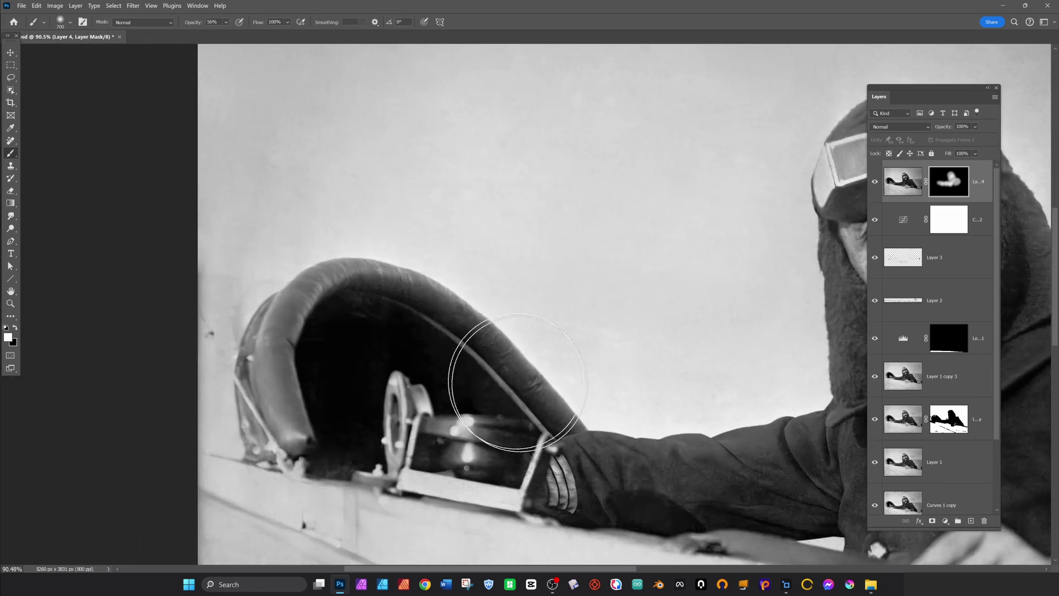
# Step: Reveal the sharpening over the hand, the near sleeve and the edge of the fur helmet on the mask
pyautogui.scroll(-3, 539, 395)
pyautogui.scroll(-2, 539, 396)
pyautogui.moveTo(680, 425); pyautogui.dragTo(489, 364)
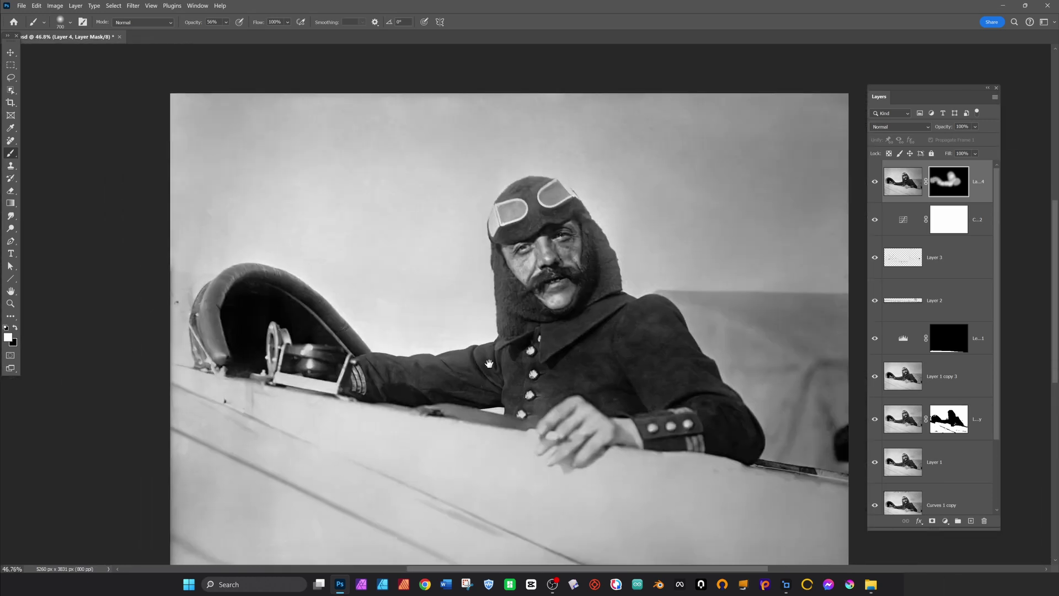
pyautogui.moveTo(672, 407)
pyautogui.mouseDown()
pyautogui.moveTo(741, 430)
pyautogui.moveTo(690, 365)
pyautogui.moveTo(534, 380)
pyautogui.mouseUp()
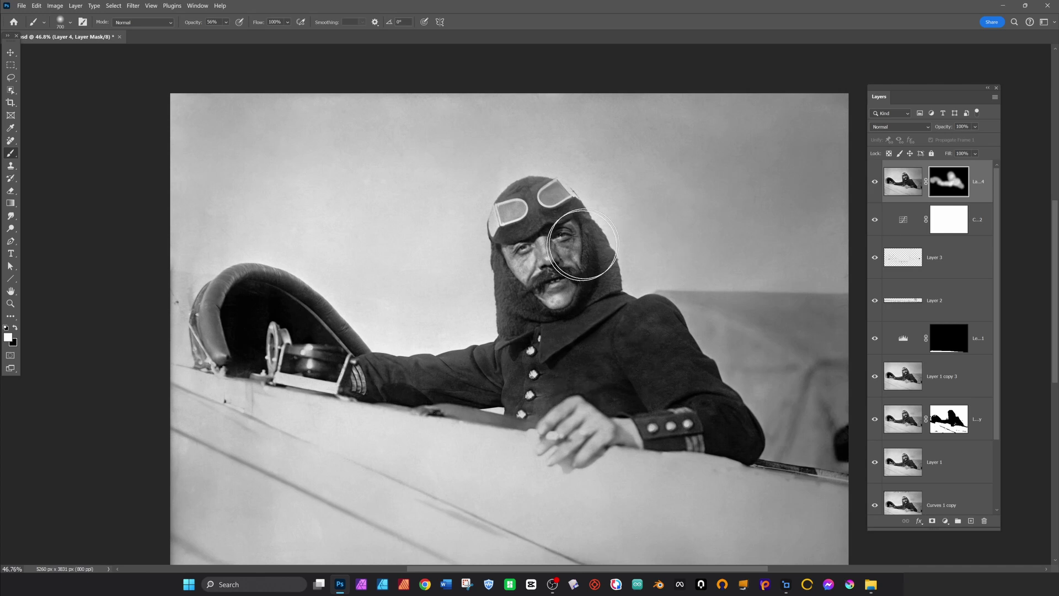
pyautogui.moveTo(581, 245)
pyautogui.mouseDown()
pyautogui.moveTo(575, 266)
pyautogui.moveTo(547, 232)
pyautogui.moveTo(543, 286)
pyautogui.moveTo(549, 278)
pyautogui.moveTo(624, 329)
pyautogui.mouseUp()
# Step: Enlarge the brush to 1200 px and paint broad strokes on the mask over the face and upper coat
pyautogui.press(']')
pyautogui.press(']')
pyautogui.press(']')
pyautogui.press(']')
pyautogui.press(']')
pyautogui.click(549, 288)
pyautogui.moveTo(549, 290); pyautogui.dragTo(484, 333)
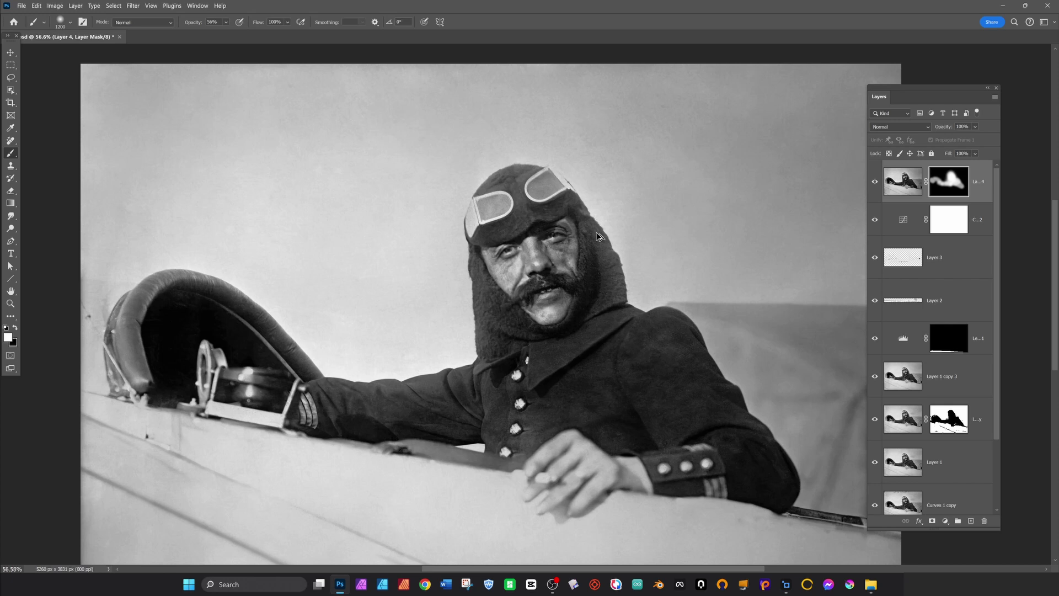
# Step: Lower the masked sharpened layer's opacity slightly to soften the sharpening on the face
pyautogui.scroll(7, 599, 268)
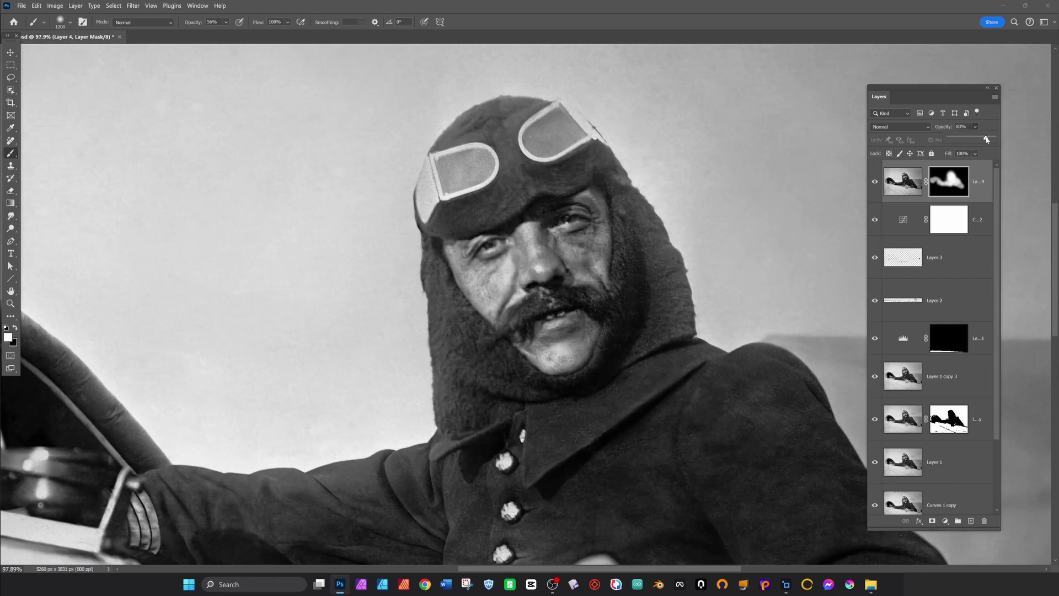
pyautogui.moveTo(980, 140)
pyautogui.mouseDown()
pyautogui.moveTo(952, 134)
pyautogui.moveTo(983, 140)
pyautogui.mouseUp()
# Step: Add a new blank layer and remove the small blemishes from the aviator's cheek with the Remove tool
pyautogui.click(971, 521)
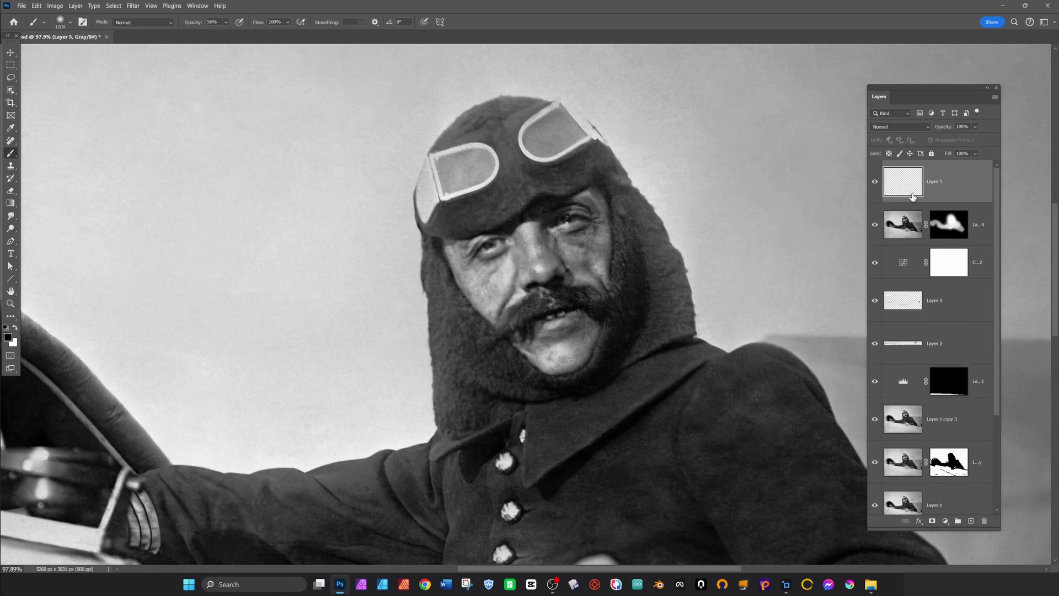
pyautogui.press('x')
pyautogui.press('j')
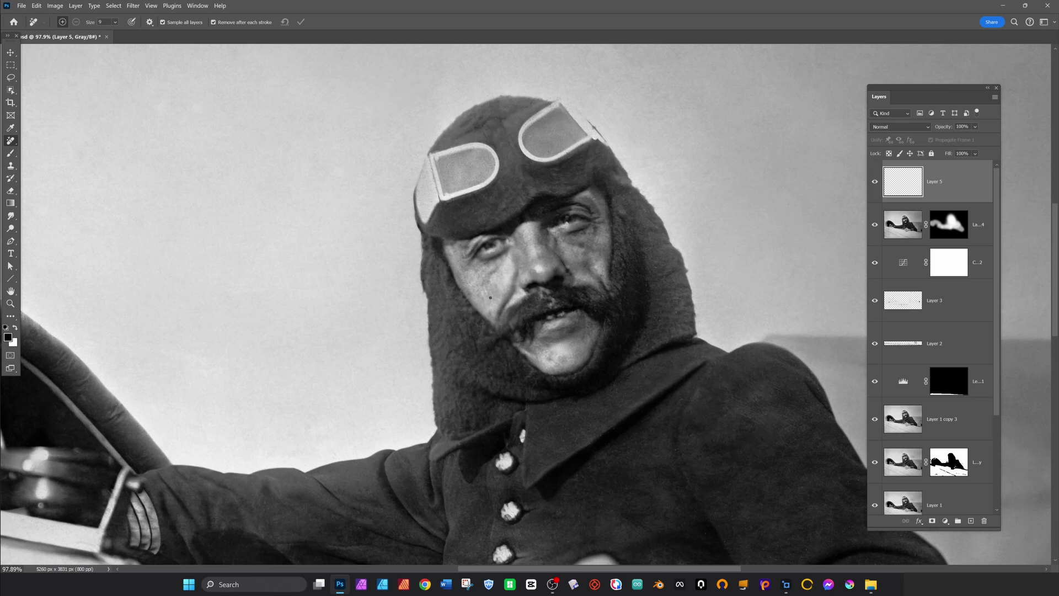
pyautogui.click(483, 306)
pyautogui.click(490, 298)
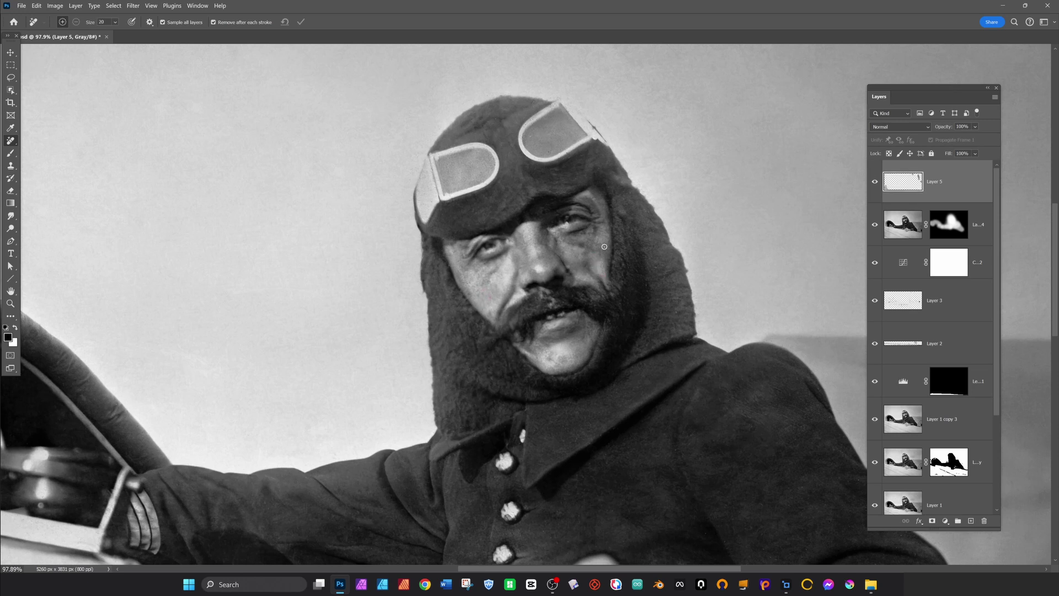
pyautogui.click(488, 309)
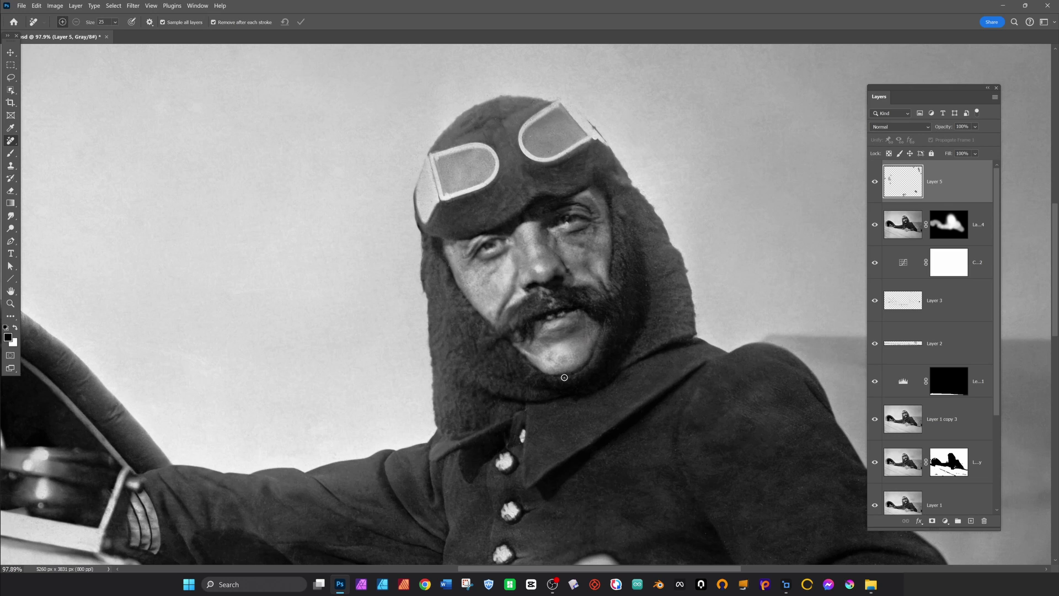
# Step: Collect the restoration layers in a group named 1 with a merged copy above it, and toggle visibility to compare the result
pyautogui.scroll(-5, 582, 382)
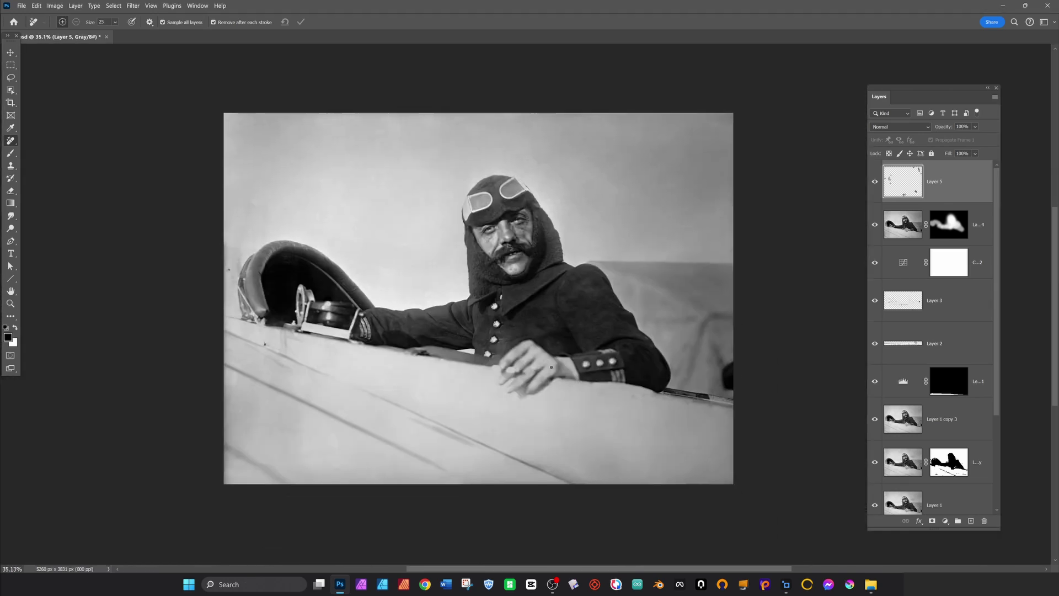
pyautogui.scroll(1, 548, 339)
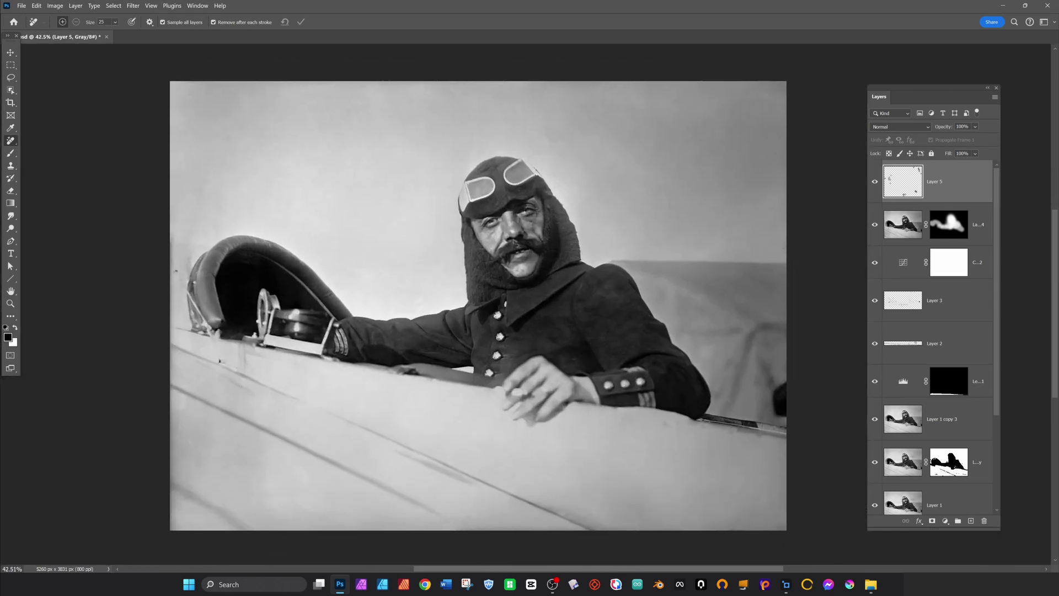
pyautogui.scroll(-3, 969, 487)
pyautogui.moveTo(946, 500); pyautogui.dragTo(986, 520)
pyautogui.click(875, 182)
pyautogui.click(874, 182)
pyautogui.click(874, 182)
pyautogui.click(874, 182)
pyautogui.click(874, 182)
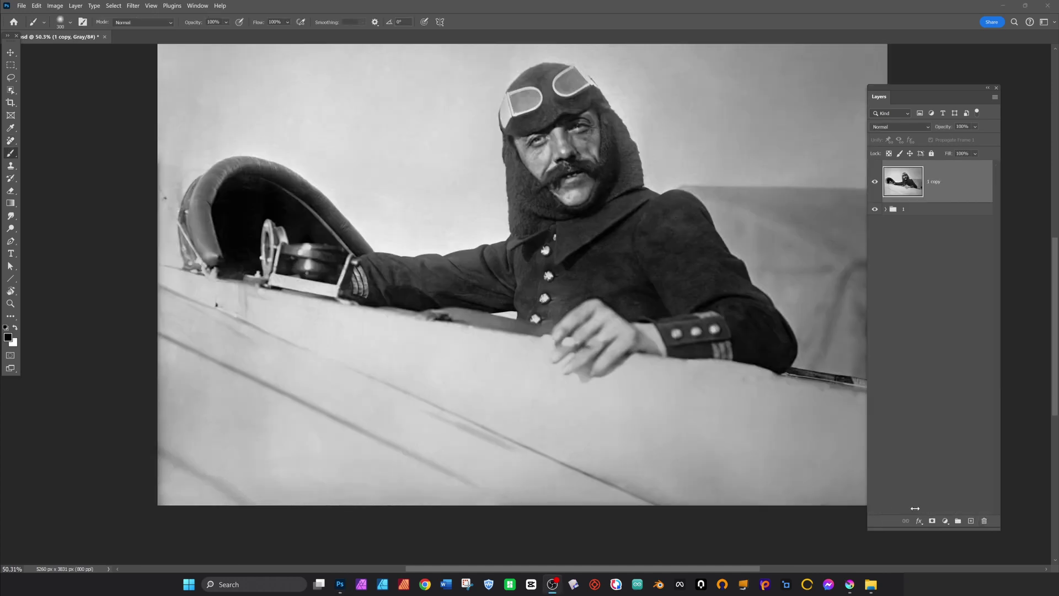
# Step: Add a Levels adjustment with midtones at 0.23 above the merged copy, and a blank layer beneath it for the Remove tool
pyautogui.click(945, 521)
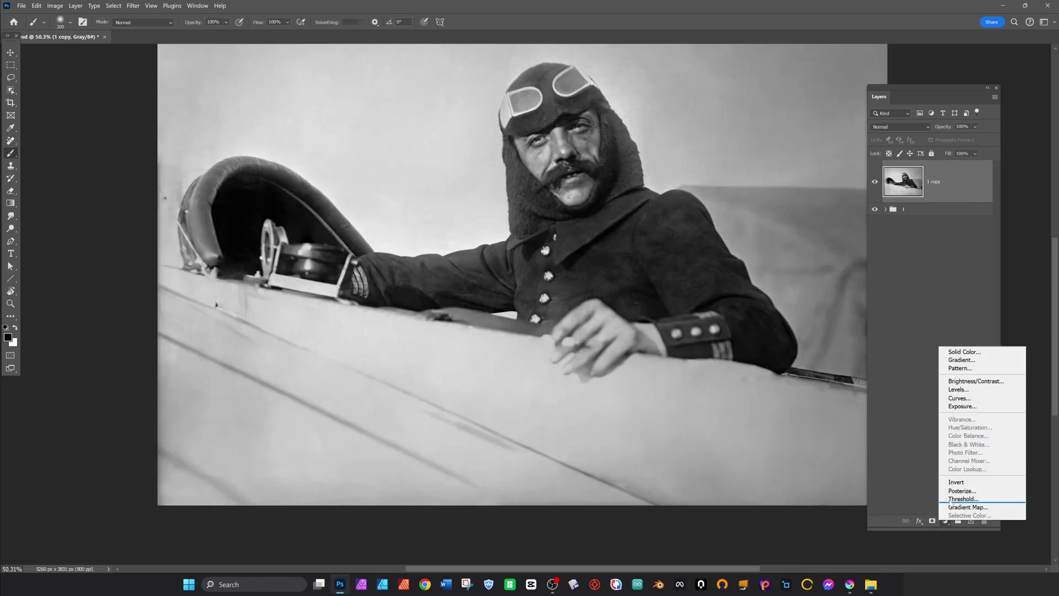
pyautogui.click(971, 385)
pyautogui.moveTo(793, 234); pyautogui.dragTo(836, 229)
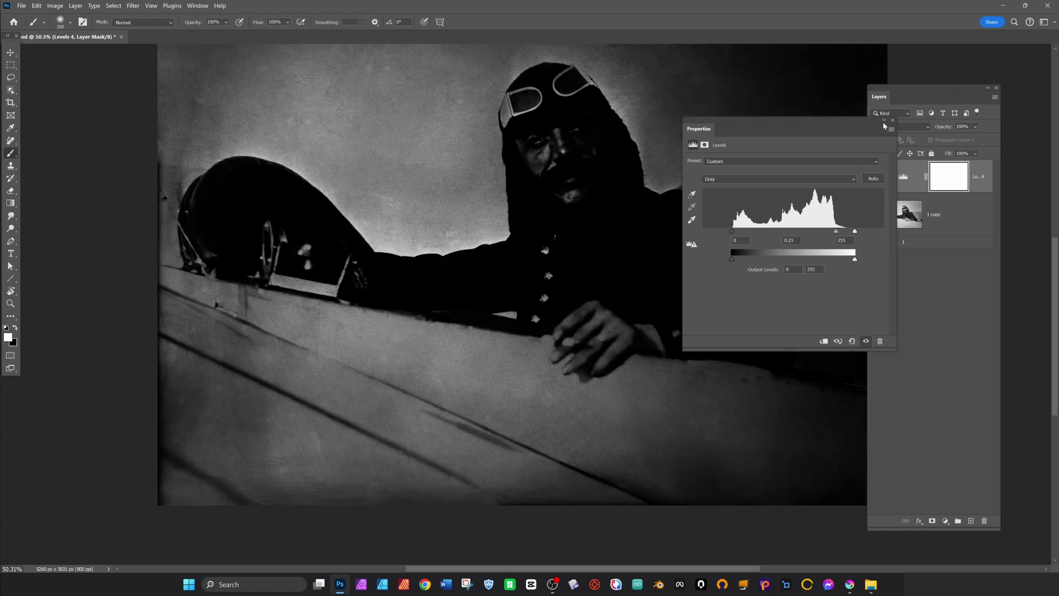
pyautogui.click(892, 120)
pyautogui.click(948, 213)
pyautogui.click(972, 520)
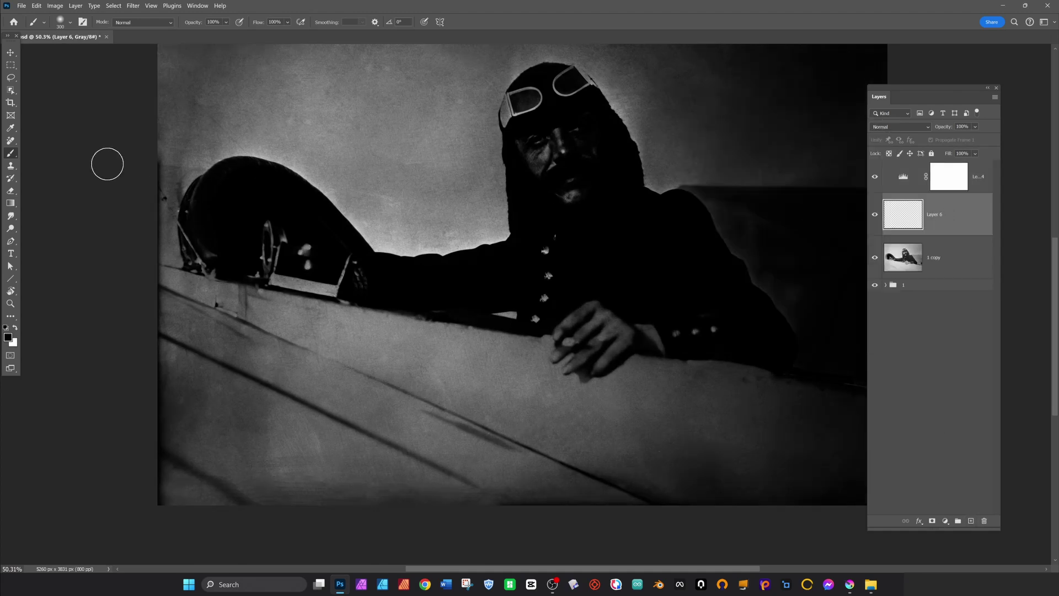
pyautogui.click(7, 140)
# Step: Examine the darkened sky closely for remaining scratches and blotches, comparing with the Levels adjustment hidden and shown
pyautogui.moveTo(287, 482); pyautogui.dragTo(459, 305)
pyautogui.moveTo(565, 234); pyautogui.dragTo(450, 405)
pyautogui.moveTo(539, 274); pyautogui.dragTo(517, 518)
pyautogui.moveTo(456, 215); pyautogui.dragTo(414, 507)
pyautogui.moveTo(432, 251); pyautogui.dragTo(433, 497)
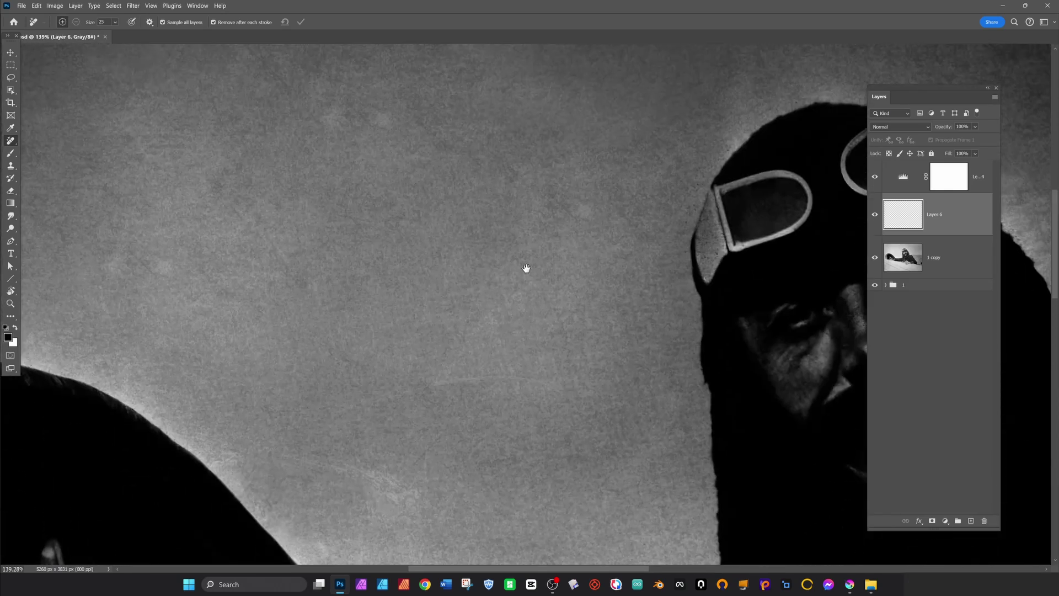
pyautogui.moveTo(482, 208); pyautogui.dragTo(412, 491)
pyautogui.moveTo(473, 368); pyautogui.dragTo(427, 411)
pyautogui.moveTo(427, 411); pyautogui.dragTo(486, 305)
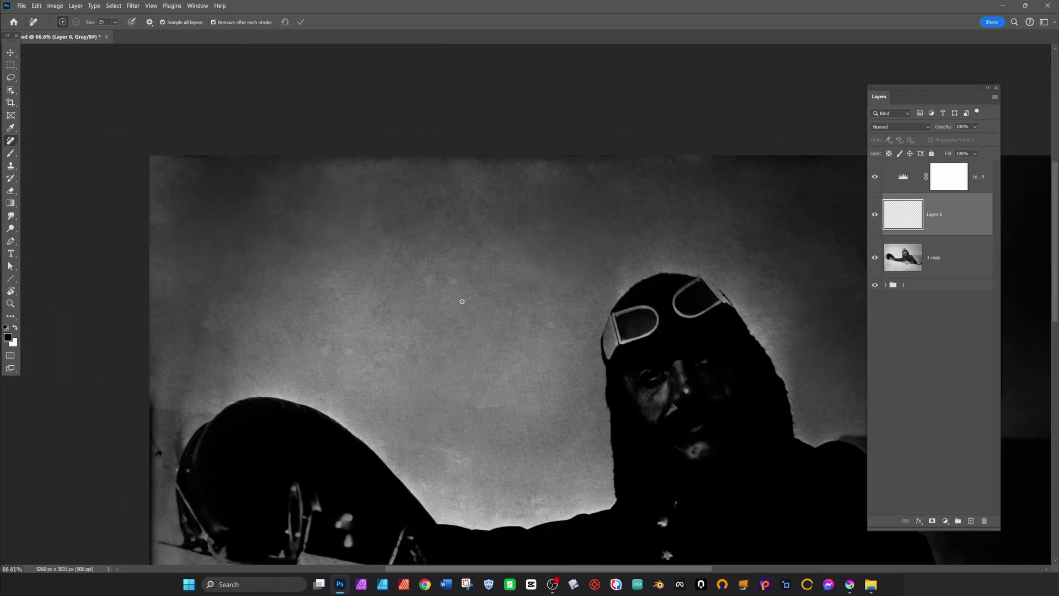
pyautogui.click(875, 176)
pyautogui.click(875, 176)
# Step: Enlarge the Remove tool brush to 100 px and clear the marks along the upper edge of the sky
pyautogui.click(347, 350)
pyautogui.press(']')
pyautogui.press(']')
pyautogui.press(']')
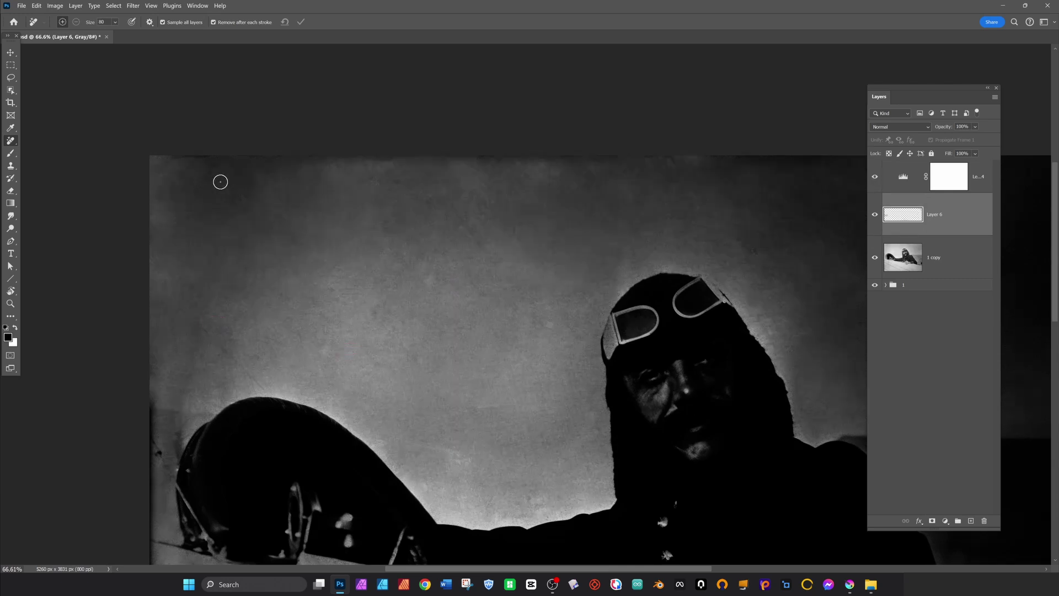
pyautogui.moveTo(157, 170); pyautogui.dragTo(310, 163)
pyautogui.moveTo(673, 158); pyautogui.dragTo(472, 159)
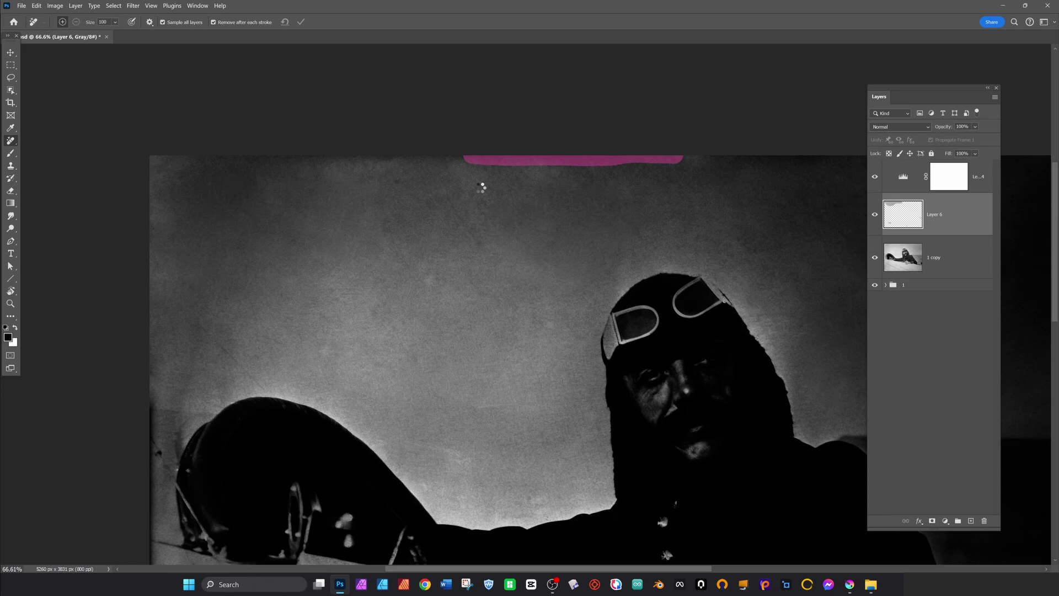
# Step: Remove the light spots and blotches in the middle of the sky and just above the outstretched sleeve
pyautogui.moveTo(441, 196); pyautogui.dragTo(478, 239)
pyautogui.click(527, 226)
pyautogui.click(325, 340)
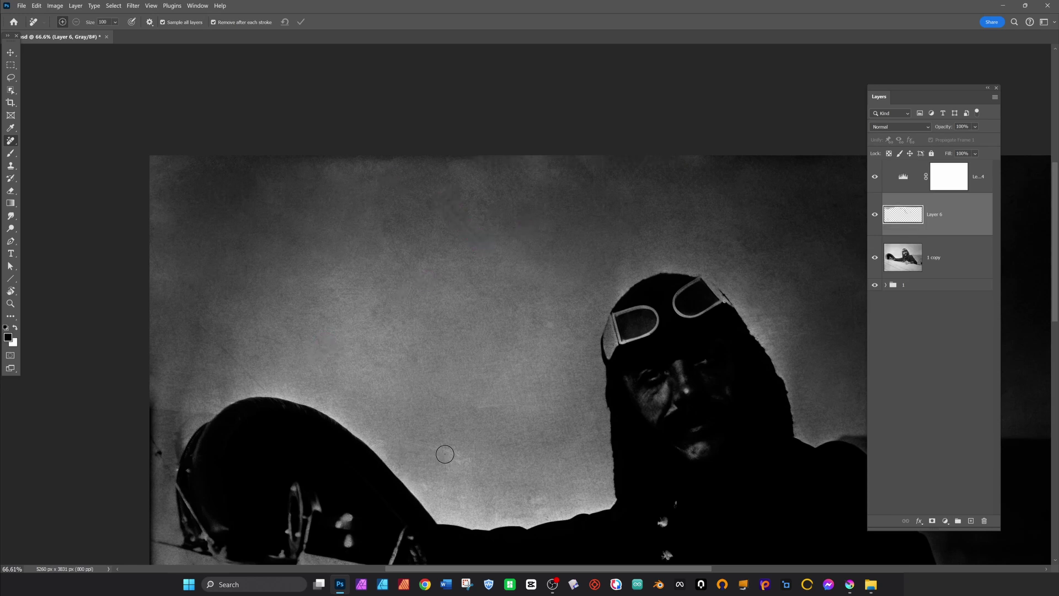
pyautogui.click(531, 499)
pyautogui.click(494, 515)
# Step: Paint over the scratches and blotches on the fuselage around the long dark diagonal line with the Remove tool
pyautogui.moveTo(542, 514)
pyautogui.mouseDown()
pyautogui.moveTo(298, 397)
pyautogui.moveTo(369, 267)
pyautogui.mouseUp()
pyautogui.scroll(5, 327, 236)
pyautogui.moveTo(347, 364); pyautogui.dragTo(320, 314)
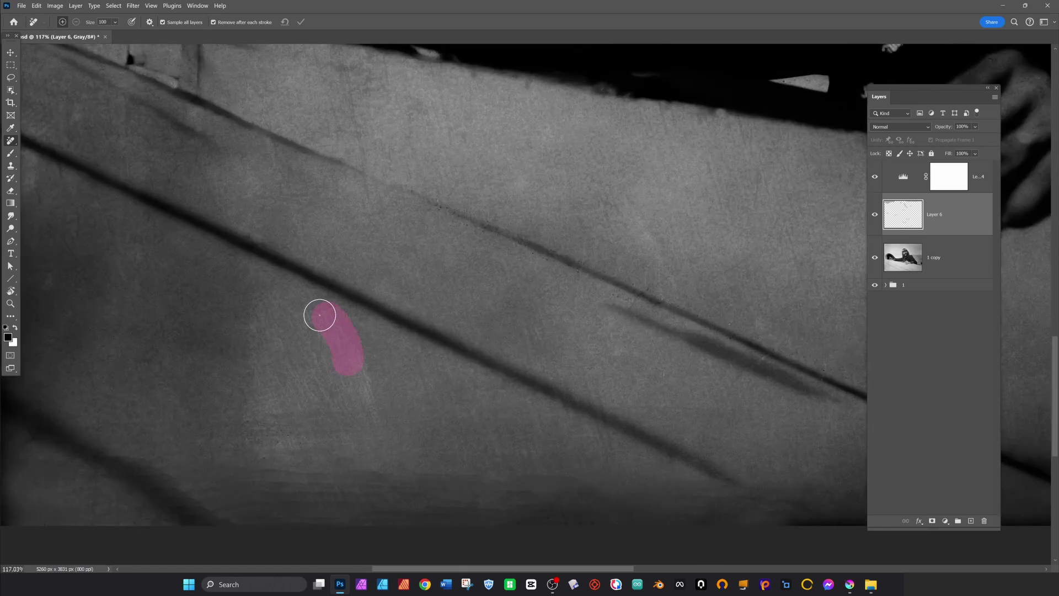
pyautogui.moveTo(145, 264); pyautogui.dragTo(248, 272)
pyautogui.click(162, 283)
pyautogui.scroll(3, 286, 237)
pyautogui.hscroll(-2, 287, 237)
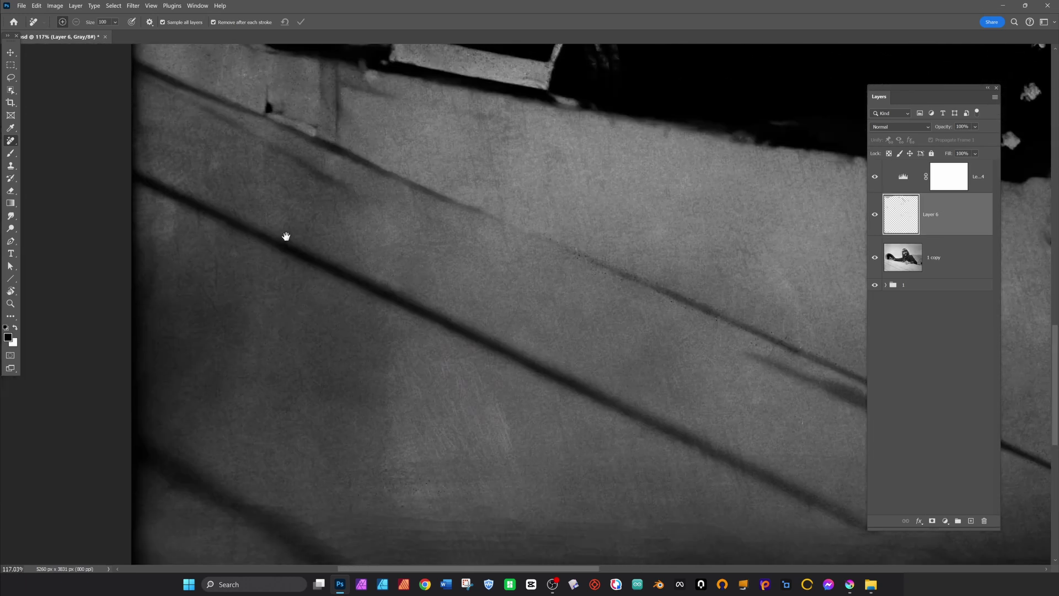
# Step: Switch to the Patch tool and merge the retouching layer with the photo copy beneath it
pyautogui.rightClick(10, 142)
pyautogui.click(65, 161)
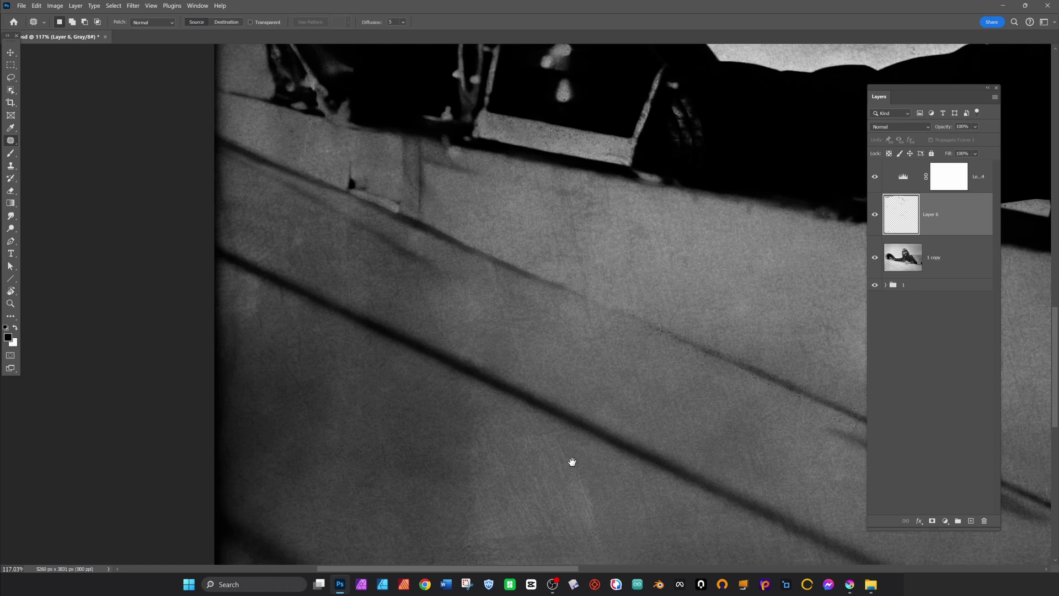
pyautogui.scroll(-3, 572, 461)
pyautogui.hscroll(2, 572, 461)
pyautogui.click(957, 260)
pyautogui.rightClick(957, 259)
pyautogui.click(888, 538)
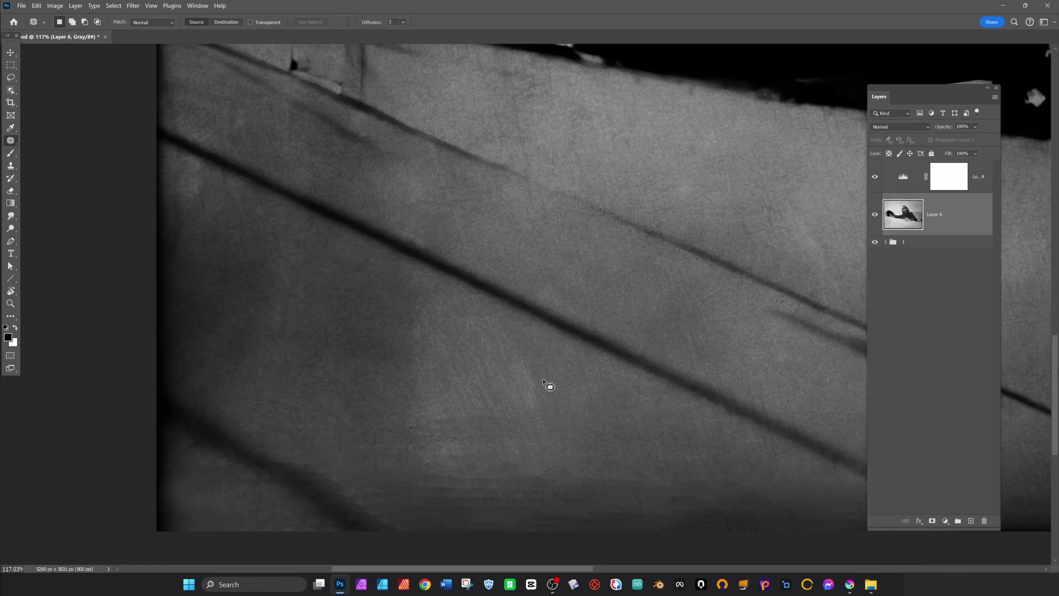
# Step: Patch the scratched area and lower edge of the fuselage with clean texture, and check it with the Levels adjustment toggled
pyautogui.moveTo(460, 303); pyautogui.dragTo(527, 474)
pyautogui.moveTo(478, 416); pyautogui.dragTo(317, 367)
pyautogui.moveTo(737, 475)
pyautogui.mouseDown()
pyautogui.moveTo(521, 468)
pyautogui.moveTo(406, 491)
pyautogui.moveTo(686, 524)
pyautogui.moveTo(736, 477)
pyautogui.mouseUp()
pyautogui.moveTo(662, 486); pyautogui.dragTo(563, 439)
pyautogui.click(633, 466)
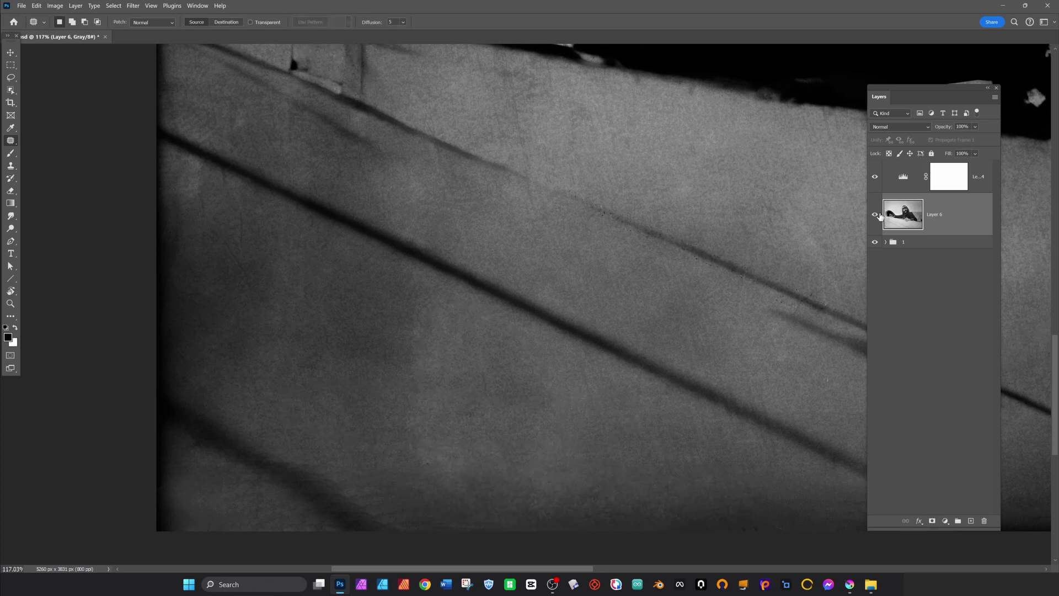
pyautogui.click(874, 177)
pyautogui.click(874, 177)
# Step: Patch the uneven areas around the dark diagonal shadow in the photo's lower left corner
pyautogui.moveTo(374, 516); pyautogui.dragTo(421, 479)
pyautogui.moveTo(406, 497)
pyautogui.mouseDown()
pyautogui.moveTo(388, 405)
pyautogui.moveTo(406, 408)
pyautogui.mouseUp()
pyautogui.click(316, 510)
pyautogui.moveTo(197, 487); pyautogui.dragTo(292, 518)
pyautogui.moveTo(267, 498); pyautogui.dragTo(302, 426)
# Step: Patch the mottled areas above and below the long dark line near the fuselage's left edge
pyautogui.moveTo(296, 277); pyautogui.dragTo(468, 463)
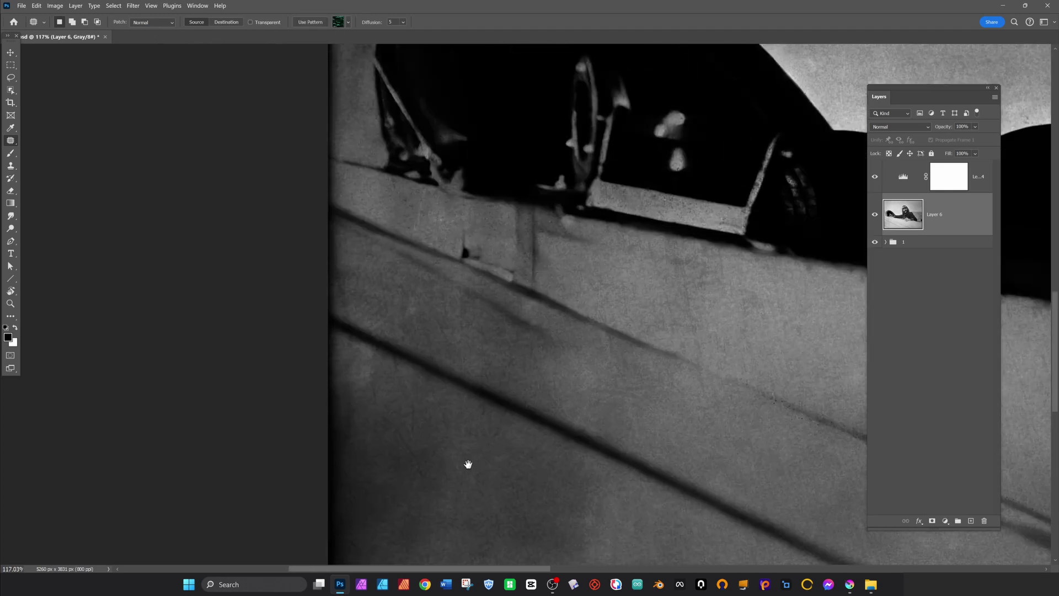
pyautogui.moveTo(397, 298); pyautogui.dragTo(671, 425)
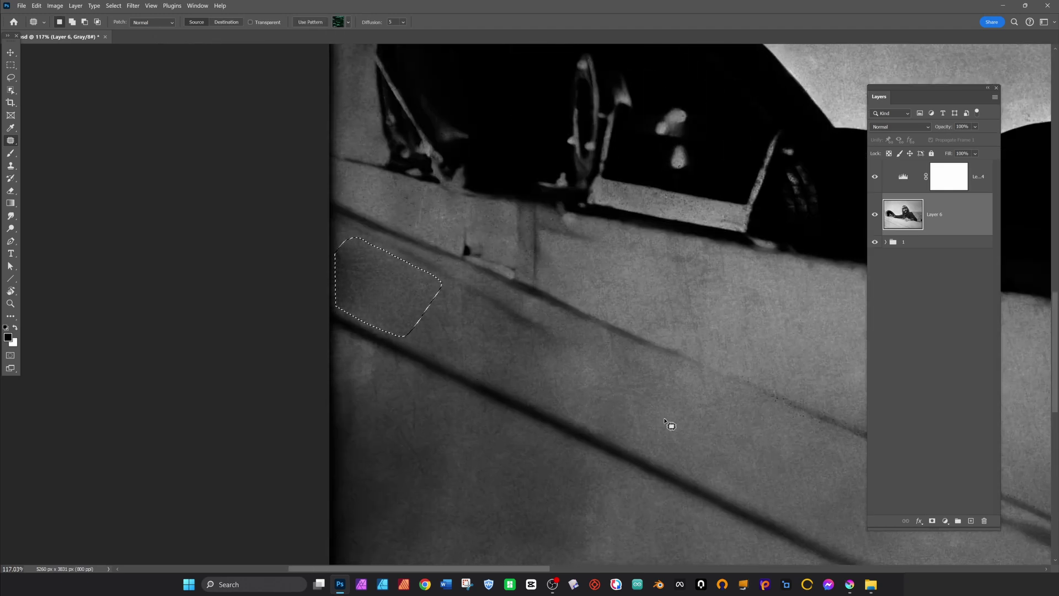
pyautogui.click(384, 368)
pyautogui.moveTo(338, 414); pyautogui.dragTo(401, 376)
pyautogui.moveTo(395, 421)
pyautogui.mouseDown()
pyautogui.moveTo(499, 504)
pyautogui.moveTo(513, 501)
pyautogui.mouseUp()
pyautogui.moveTo(421, 389); pyautogui.dragTo(411, 433)
# Step: Switch back to the Remove tool and clear the blotches below the dark line near the photo's left edge
pyautogui.rightClick(11, 141)
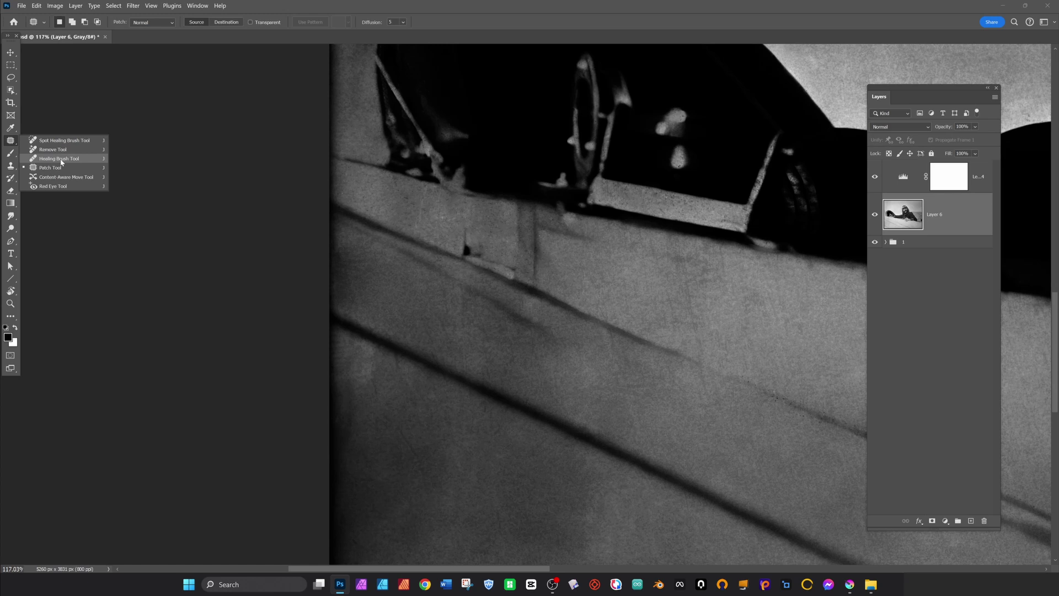
pyautogui.click(55, 148)
pyautogui.click(371, 383)
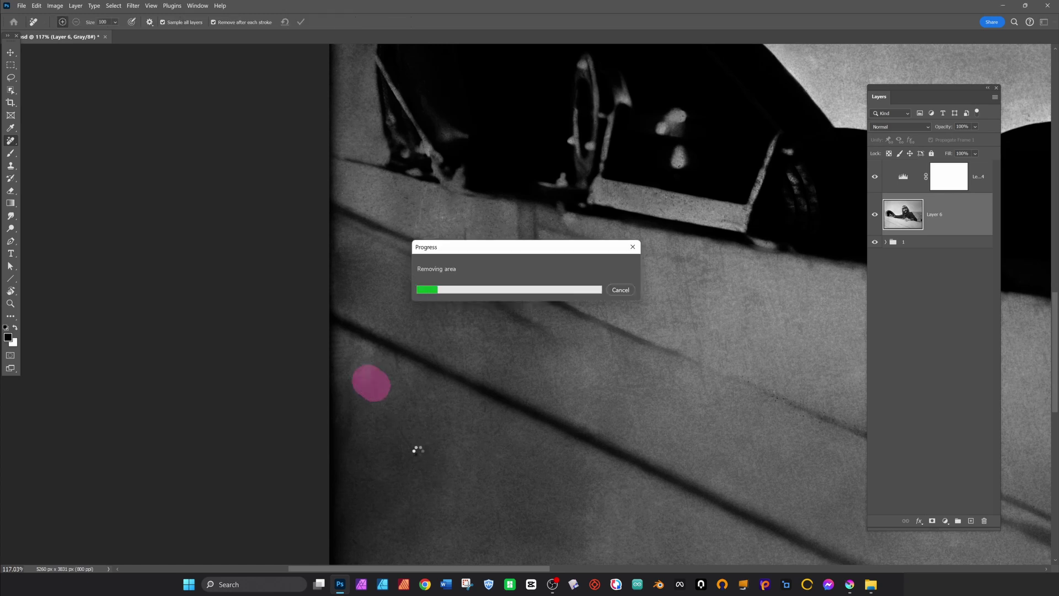
pyautogui.moveTo(415, 440); pyautogui.dragTo(403, 454)
# Step: Reduce the brush to 50 px and remove the remaining edge mark, the streak between the lines and the specks below the cockpit
pyautogui.press('[')
pyautogui.press('[')
pyautogui.press('[')
pyautogui.press('[')
pyautogui.press('[')
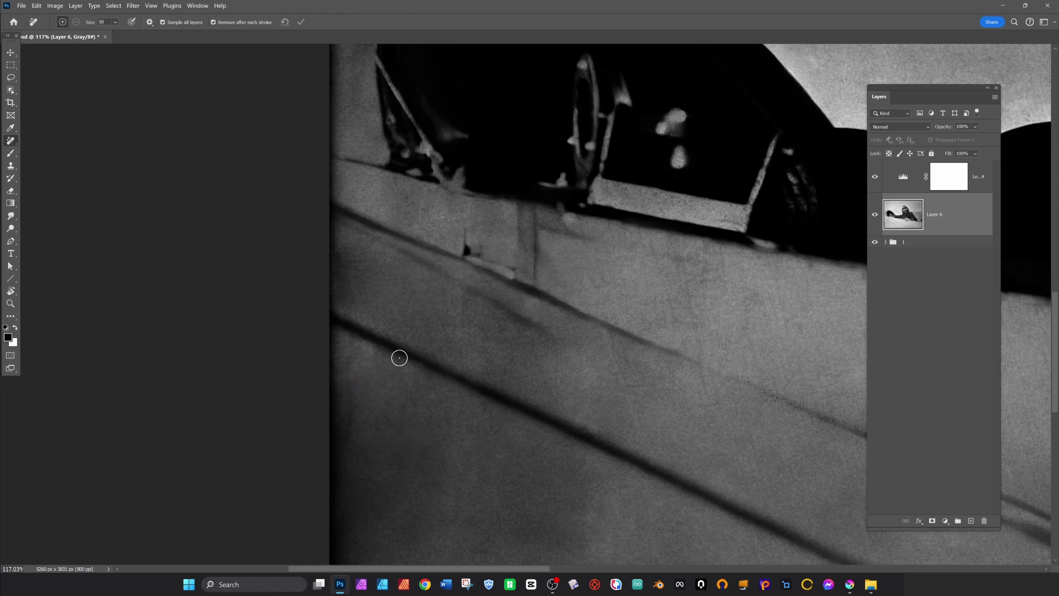
pyautogui.moveTo(343, 345); pyautogui.dragTo(338, 355)
pyautogui.moveTo(603, 335); pyautogui.dragTo(654, 431)
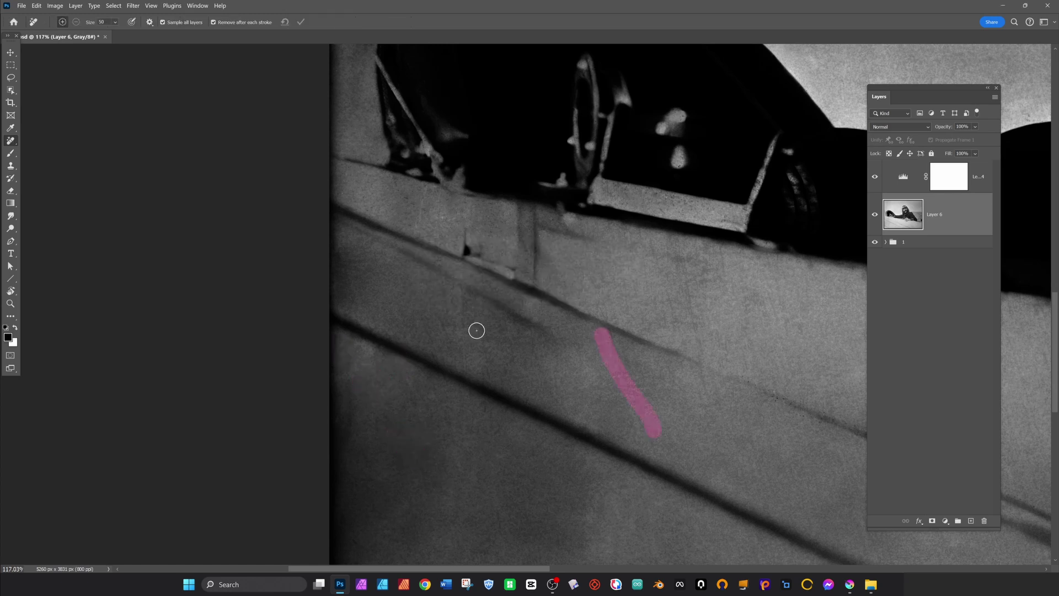
pyautogui.click(406, 197)
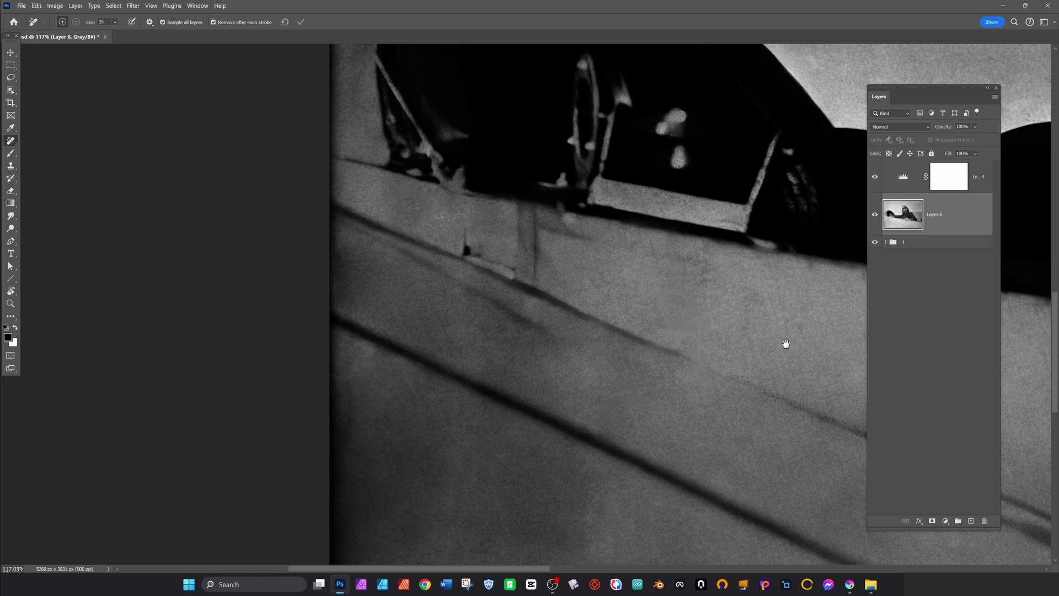
# Step: Remove the blemishes along the fuselage's lower edge near the end of the long dark line
pyautogui.moveTo(786, 343); pyautogui.dragTo(570, 249)
pyautogui.moveTo(676, 433)
pyautogui.mouseDown()
pyautogui.moveTo(671, 402)
pyautogui.moveTo(631, 335)
pyautogui.mouseUp()
pyautogui.moveTo(657, 446); pyautogui.dragTo(515, 439)
pyautogui.moveTo(669, 446); pyautogui.dragTo(672, 446)
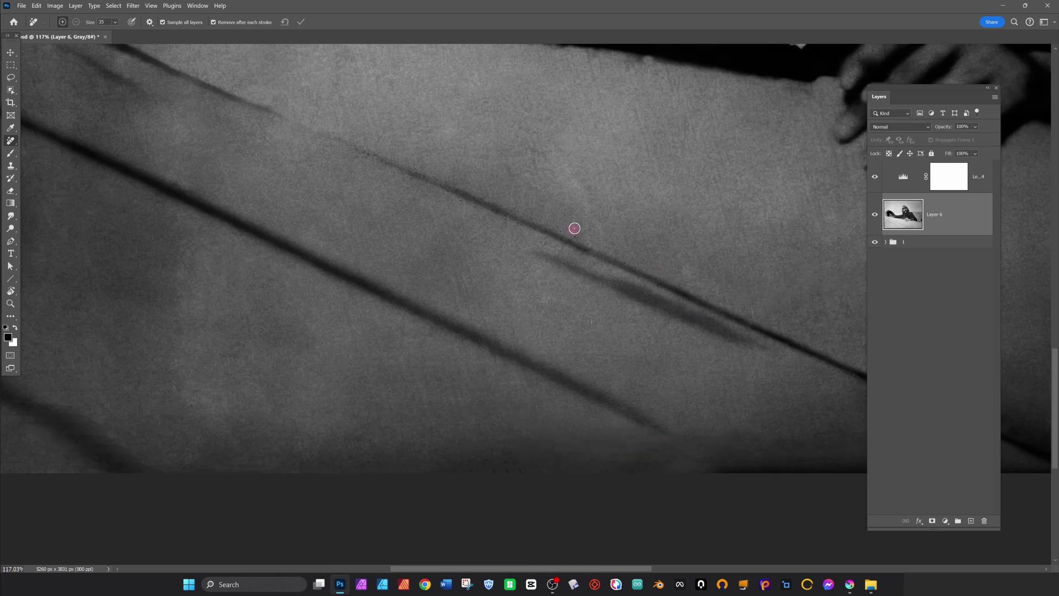
pyautogui.moveTo(639, 132); pyautogui.dragTo(558, 234)
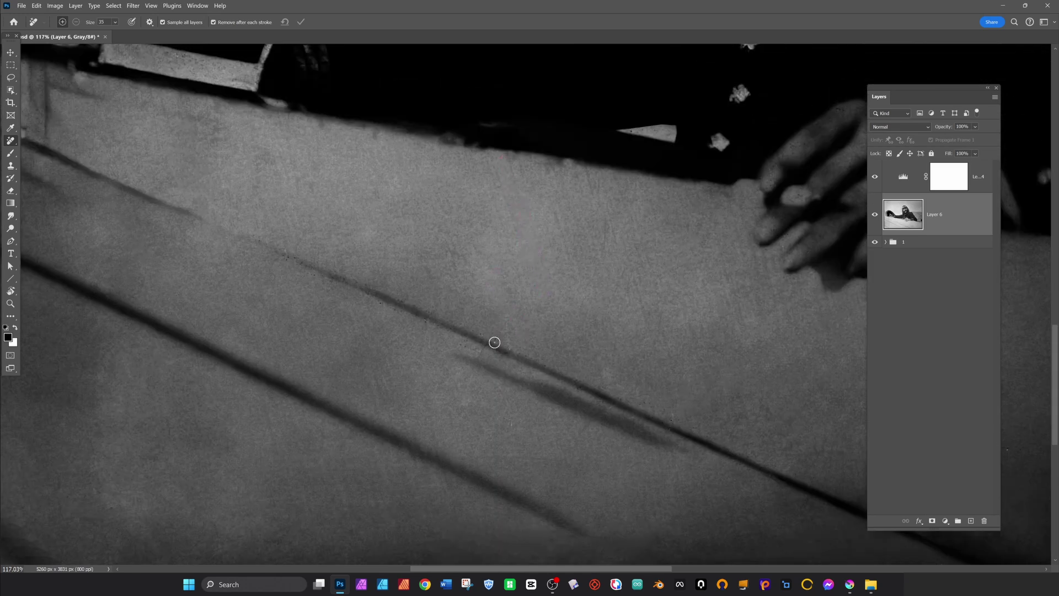
# Step: Check the whole photo for leftover marks and delete the temporary Levels adjustment layer
pyautogui.scroll(-5, 603, 367)
pyautogui.moveTo(762, 381); pyautogui.dragTo(606, 404)
pyautogui.scroll(-5, 496, 304)
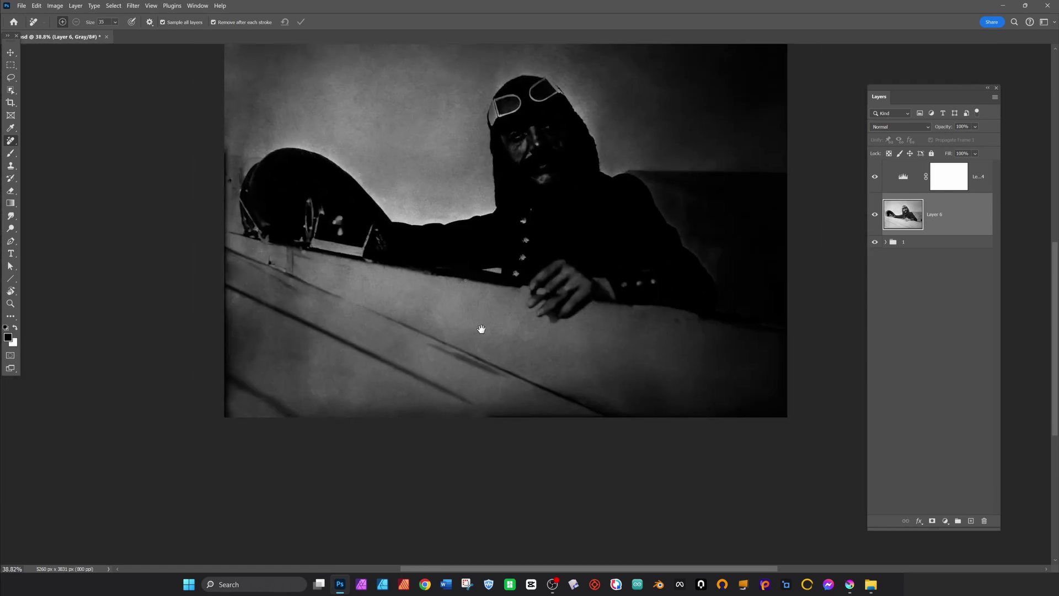
pyautogui.moveTo(481, 329); pyautogui.dragTo(502, 387)
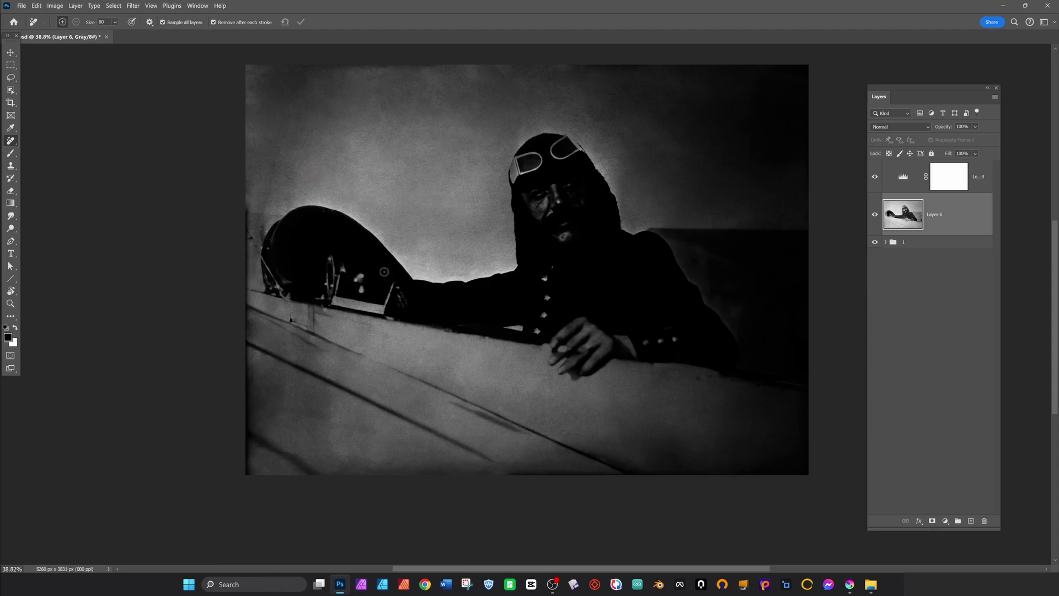
pyautogui.moveTo(981, 175); pyautogui.dragTo(985, 521)
pyautogui.scroll(2, 697, 346)
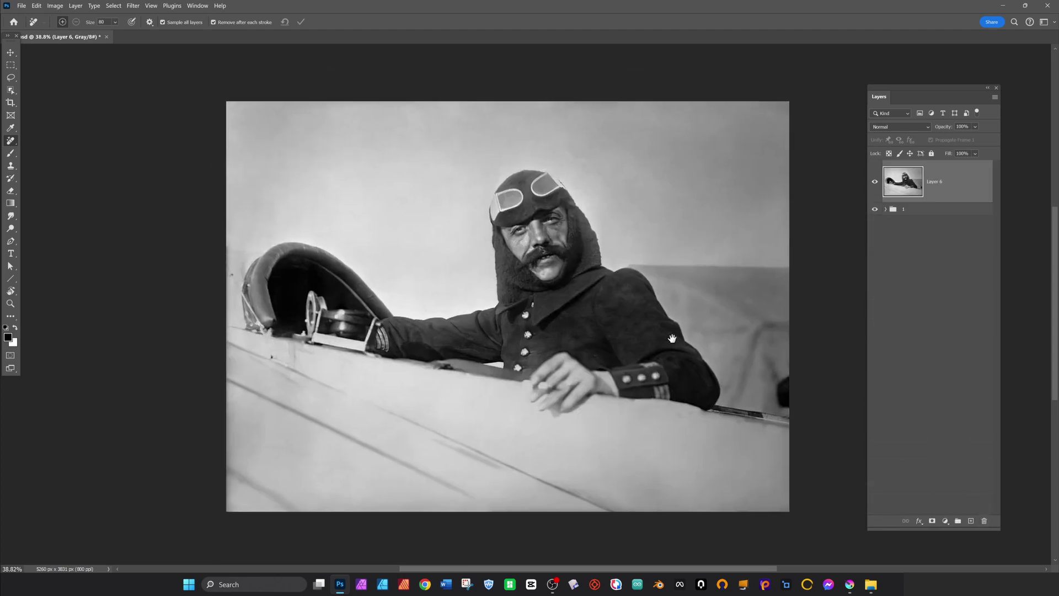